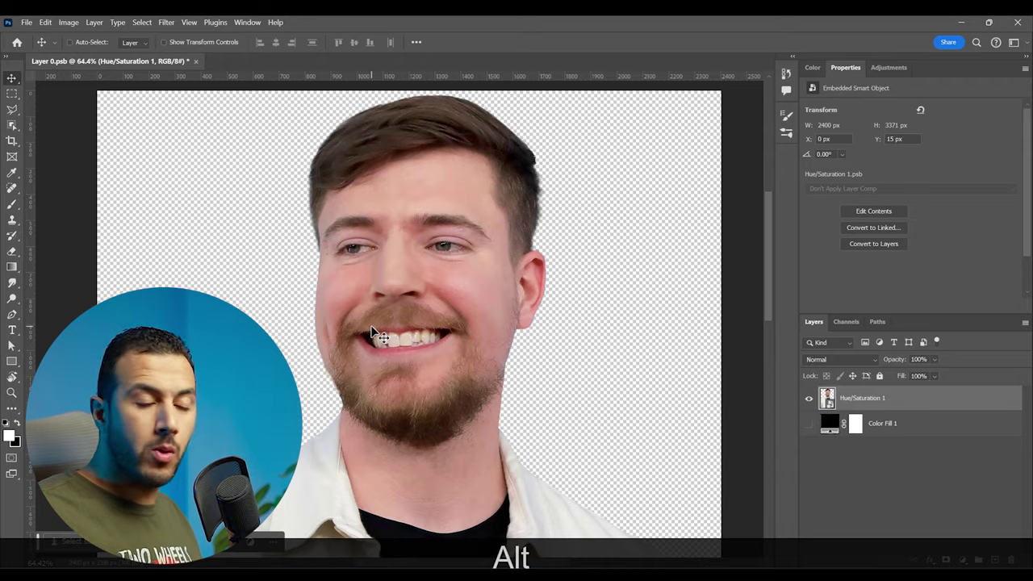
Enlarge the cut-out portrait and move it to the right half of the white canvas.
scroll(373, 331, down, 2)
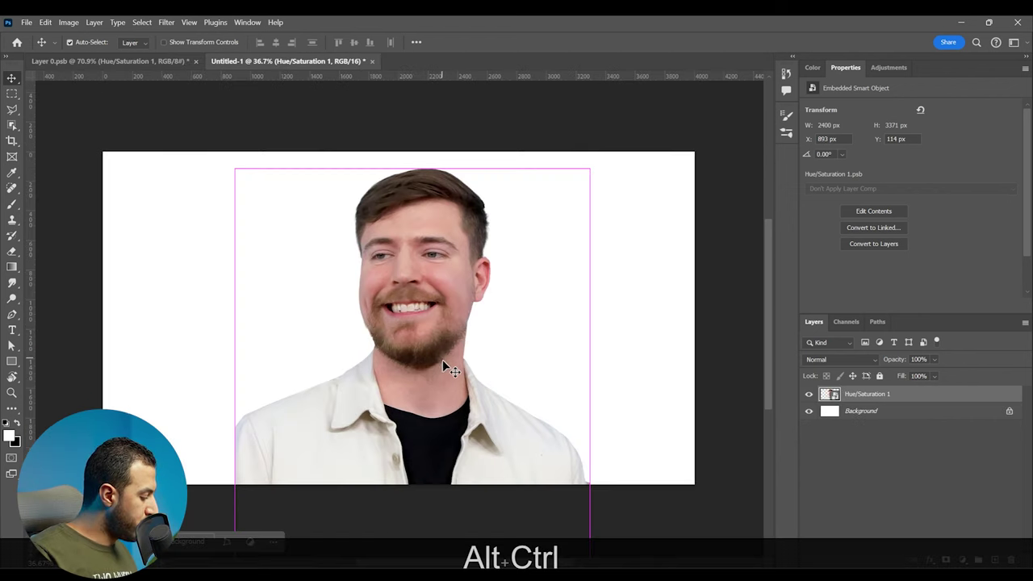
key(ctrl+alt+t)
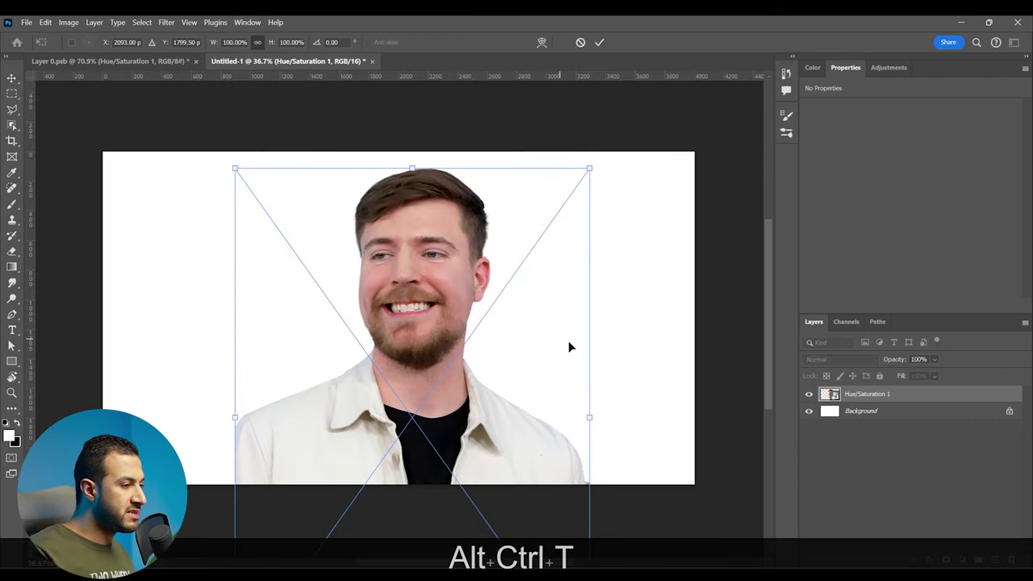
drag(602, 418, 684, 416)
drag(614, 403, 651, 451)
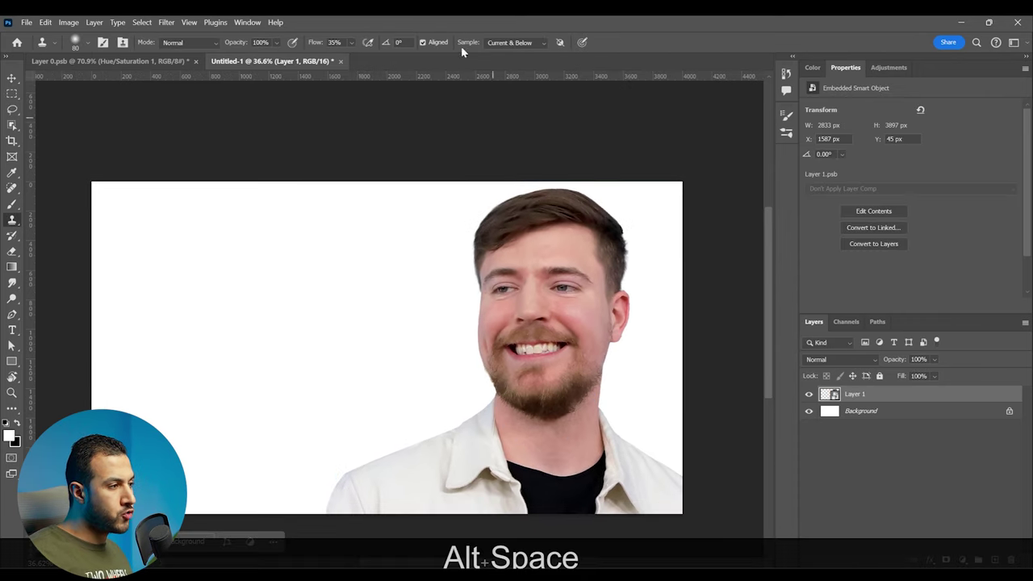
In a Camera Raw Filter on the portrait, set Exposure +0.40, Contrast +25, Highlights -26, Whites +13 and Blacks -37, and raise Shadows slightly.
click(167, 22)
click(212, 90)
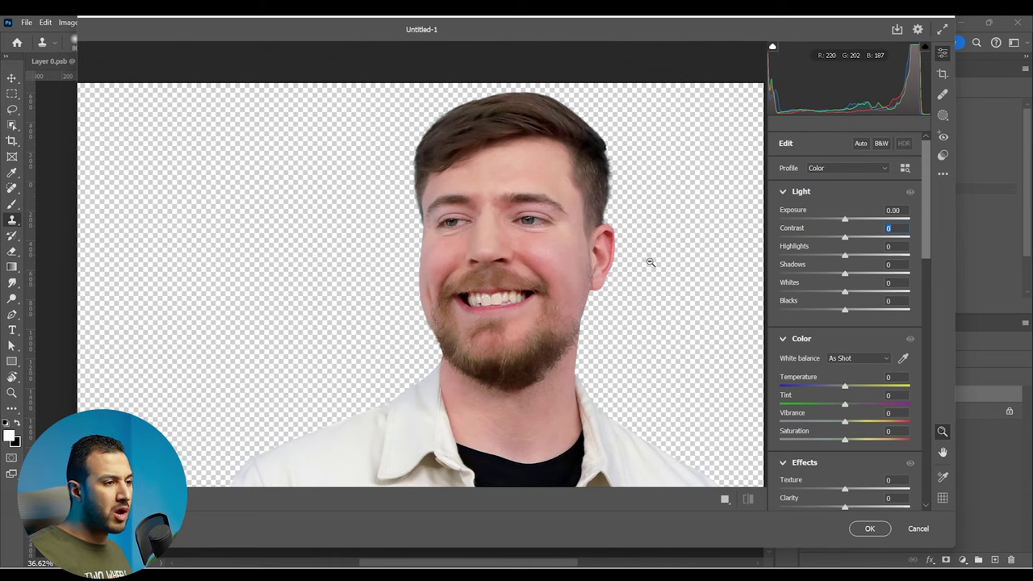
drag(845, 220, 851, 221)
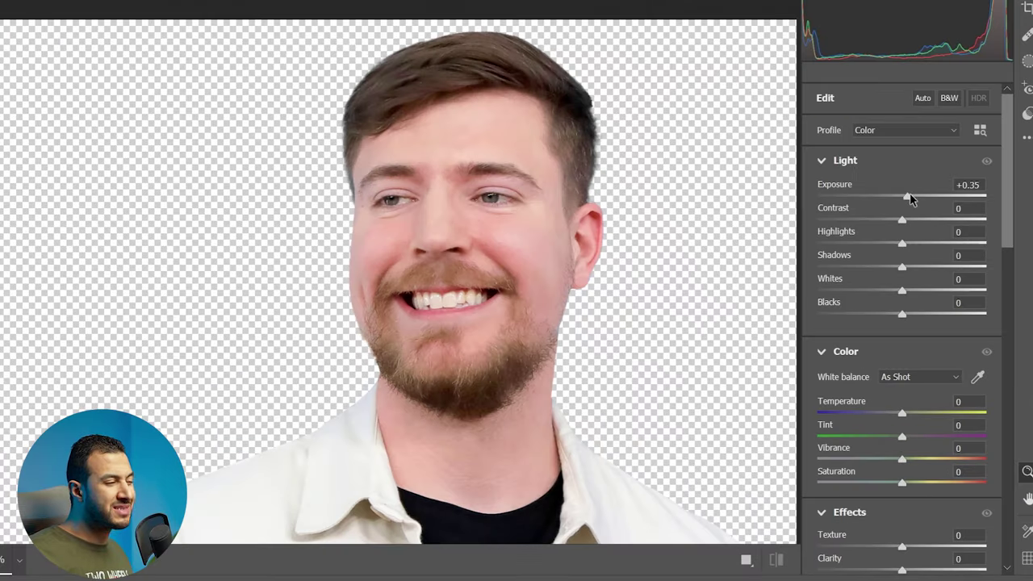
drag(910, 199, 880, 243)
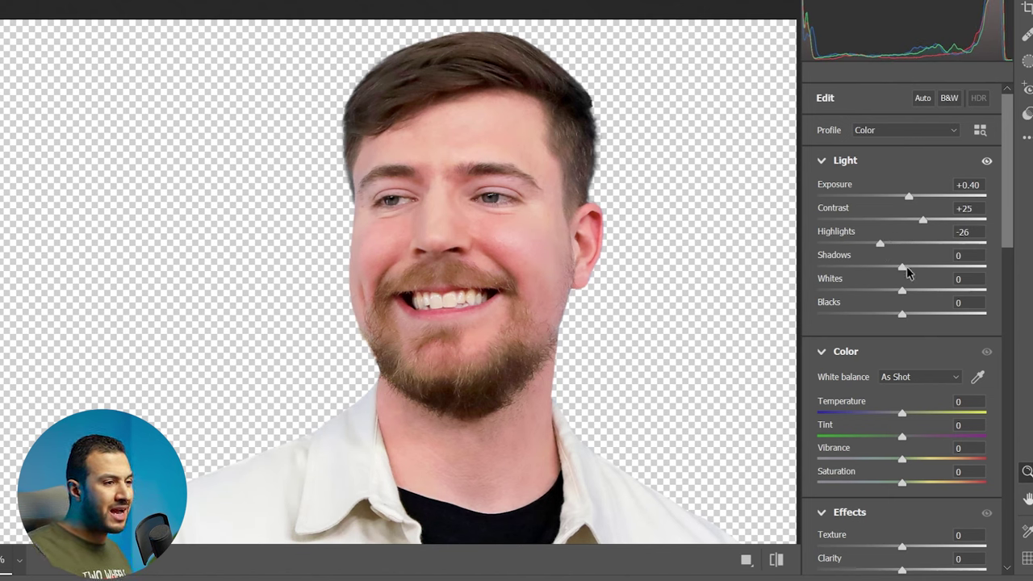
mouse_move(904, 268)
mouse_down()
mouse_move(915, 277)
mouse_move(897, 281)
mouse_move(914, 276)
mouse_up()
drag(903, 317, 870, 310)
Set Texture to +27, Clarity to +13, Sharpening to 39 and Noise Reduction to 29, and apply the Camera Raw Filter.
scroll(921, 392, down, 3)
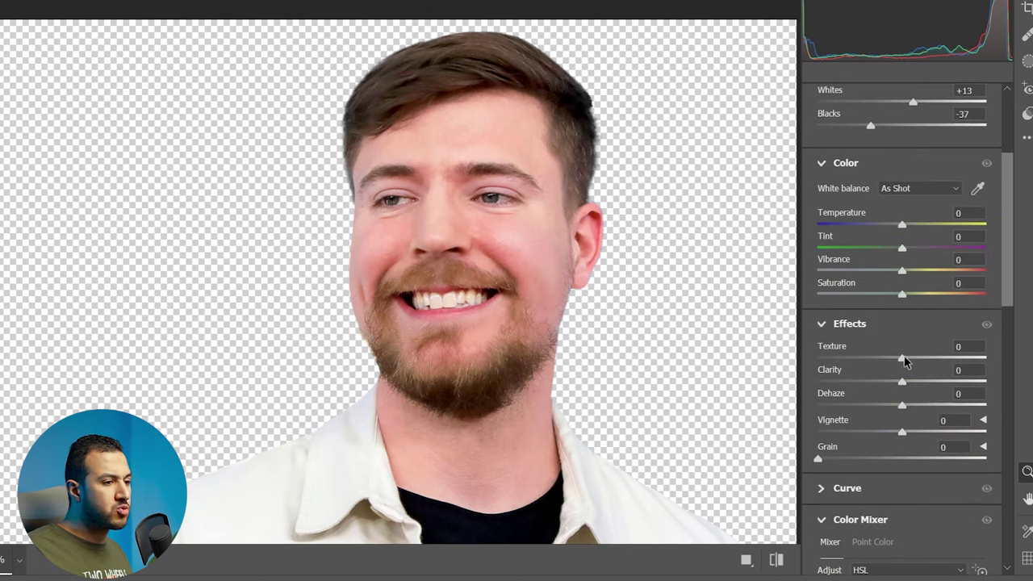
drag(918, 362, 930, 361)
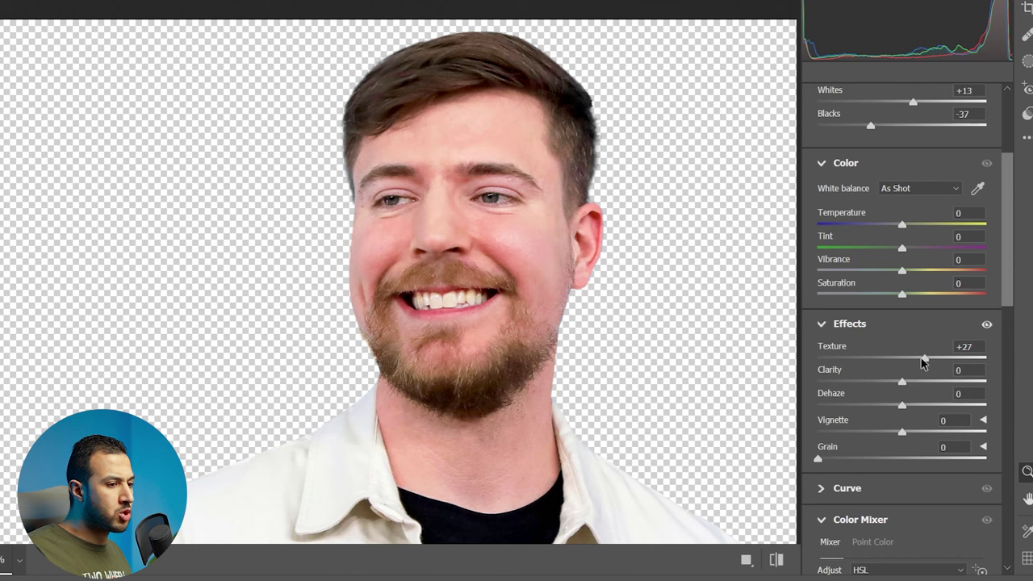
drag(905, 382, 913, 384)
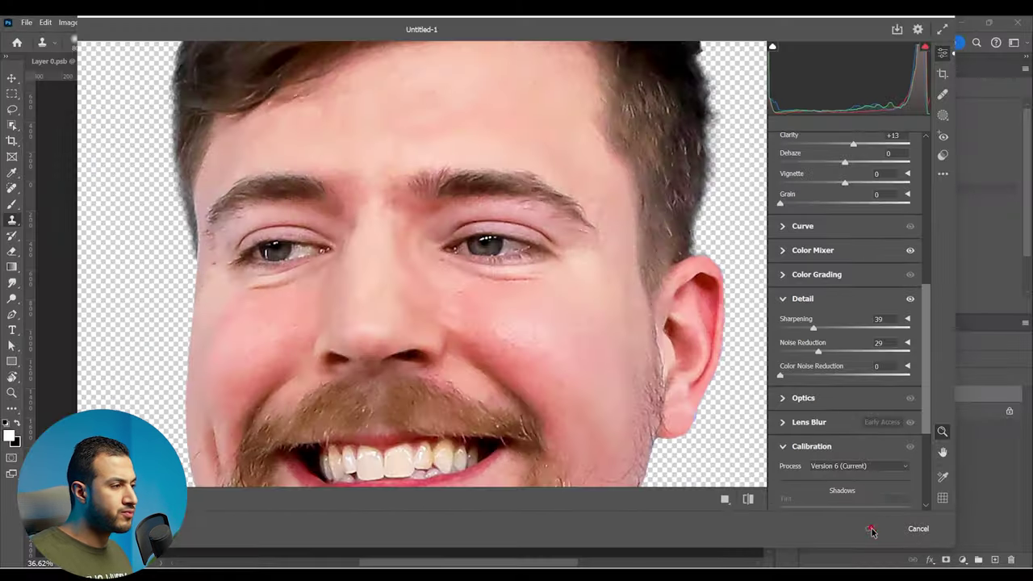
click(888, 528)
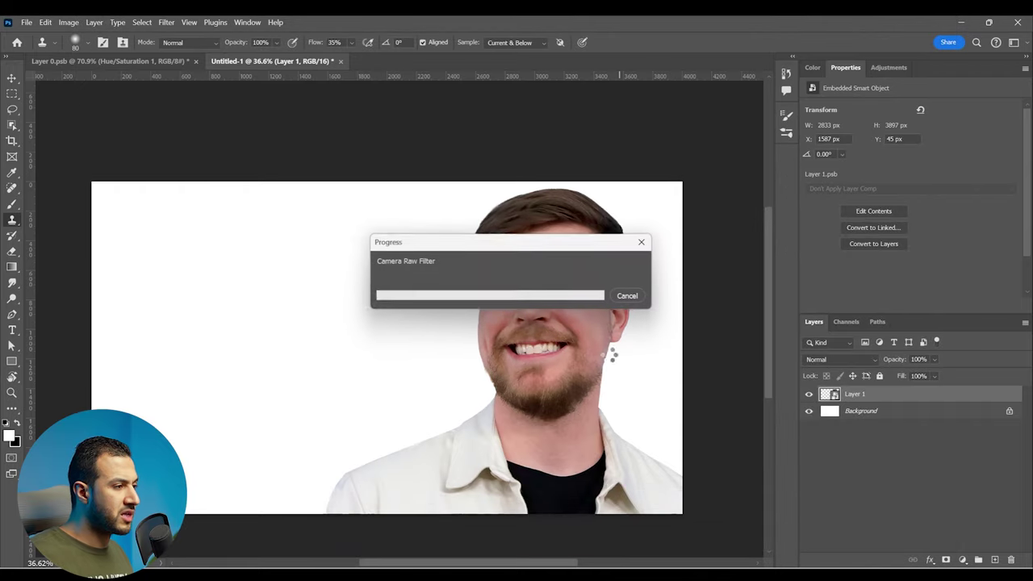
click(835, 410)
click(835, 410)
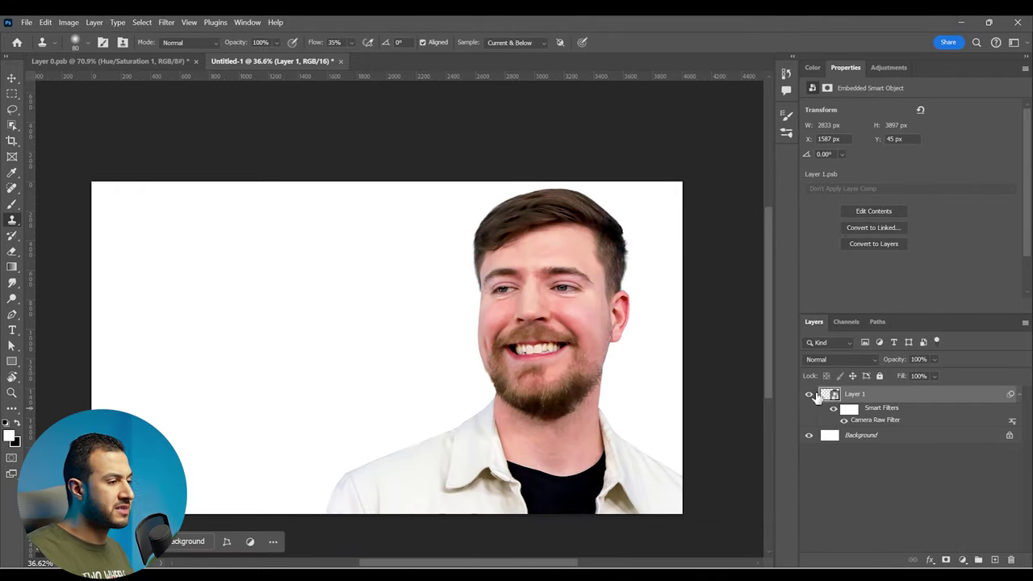
Add a dark blue (#002851) solid color fill layer and place it below the portrait layer as the background.
click(962, 559)
click(954, 343)
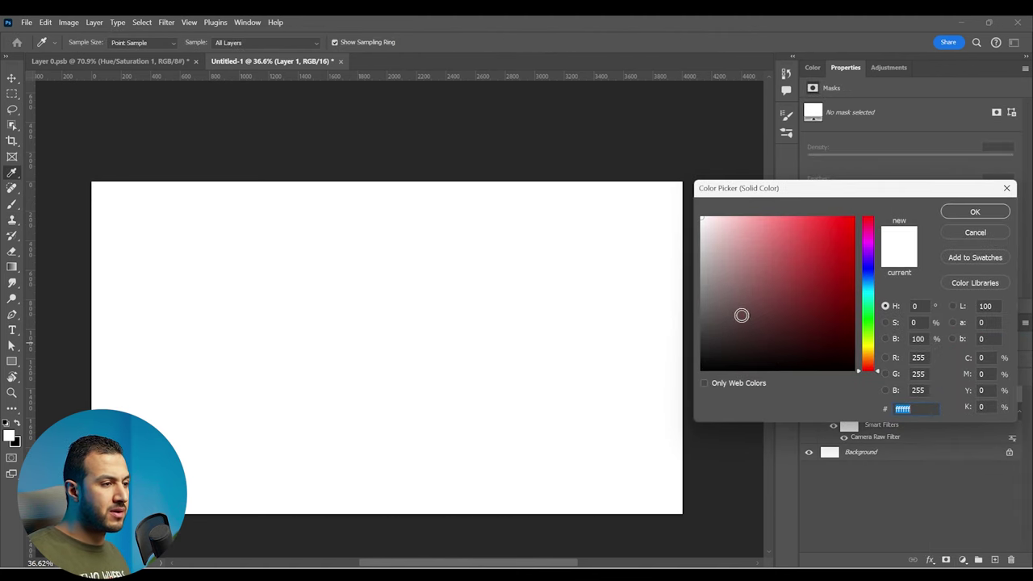
click(837, 293)
click(868, 281)
click(854, 321)
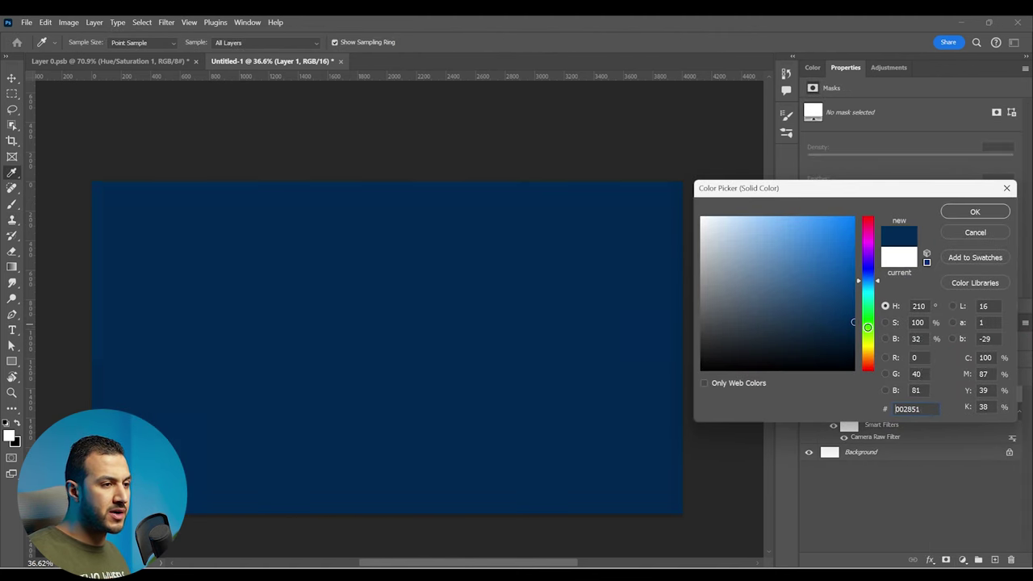
click(975, 211)
drag(902, 395, 903, 435)
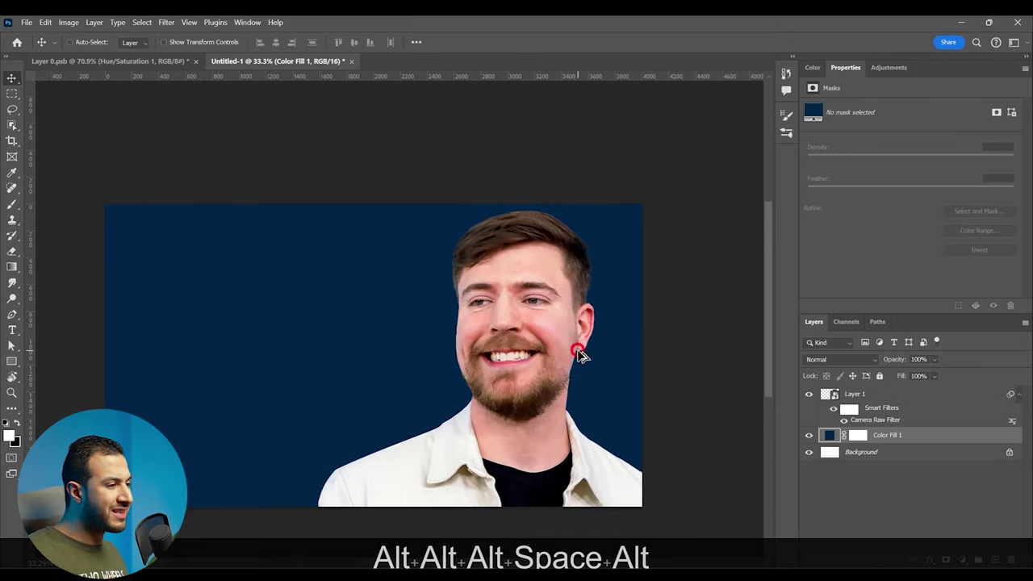
Retouch the skin of the ear and earlobe with the Spot Healing Brush on a new empty layer above the portrait.
scroll(578, 350, up, 5)
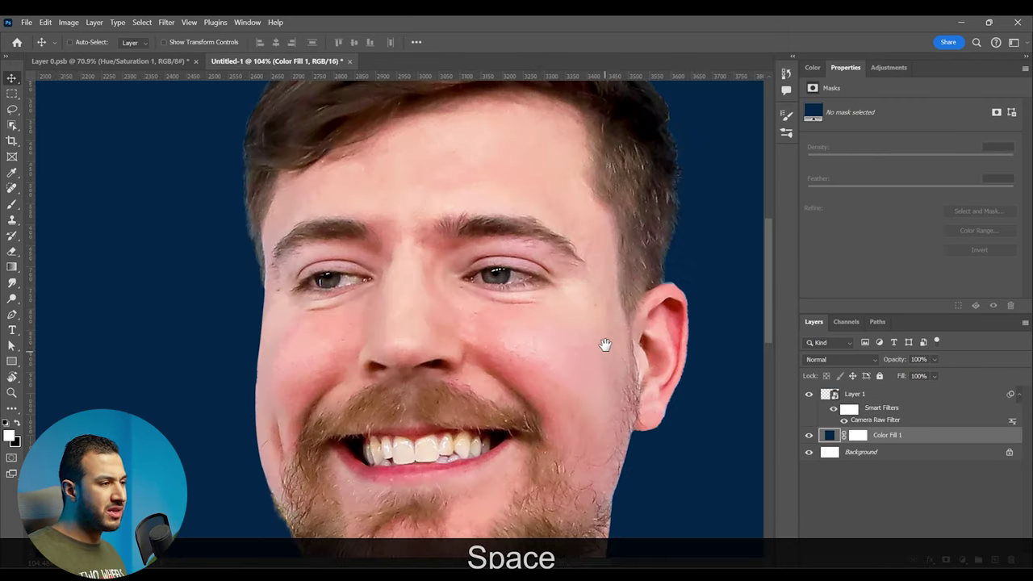
drag(605, 350, 619, 334)
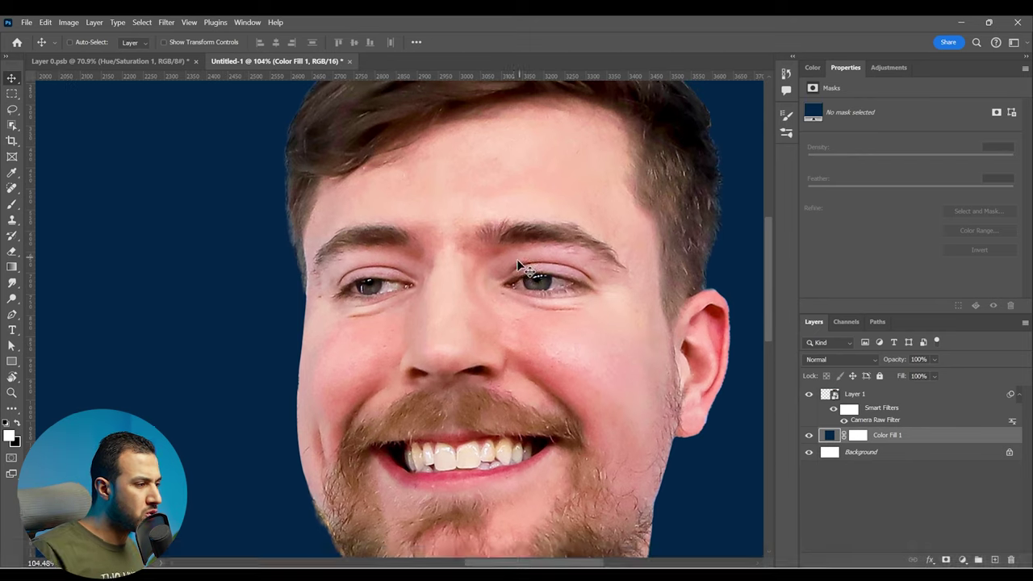
scroll(513, 330, down, 1)
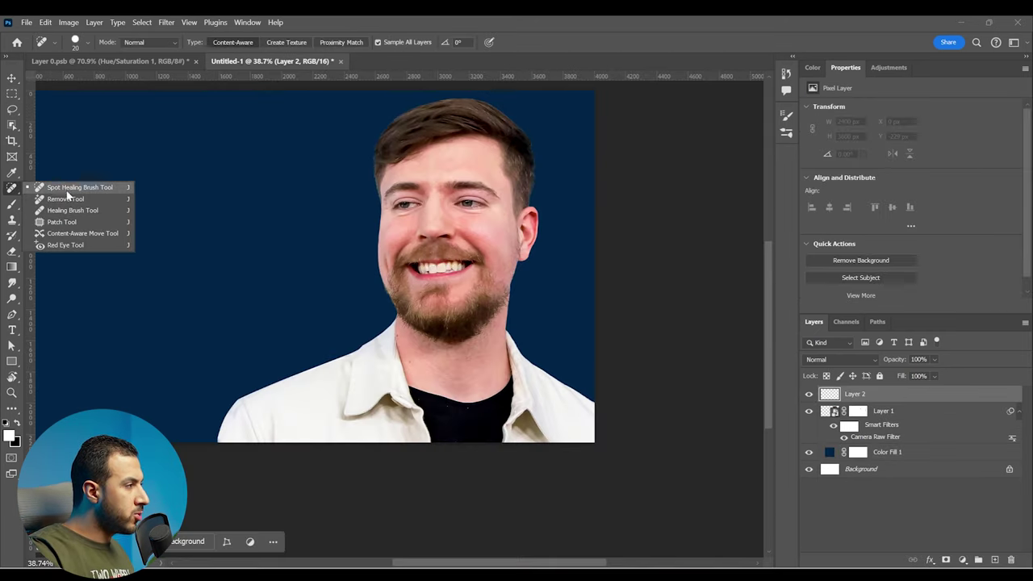
click(71, 191)
key(z)
mouse_move(444, 199)
mouse_down()
mouse_move(507, 202)
mouse_move(549, 321)
mouse_move(538, 293)
mouse_move(479, 258)
mouse_move(486, 276)
mouse_up()
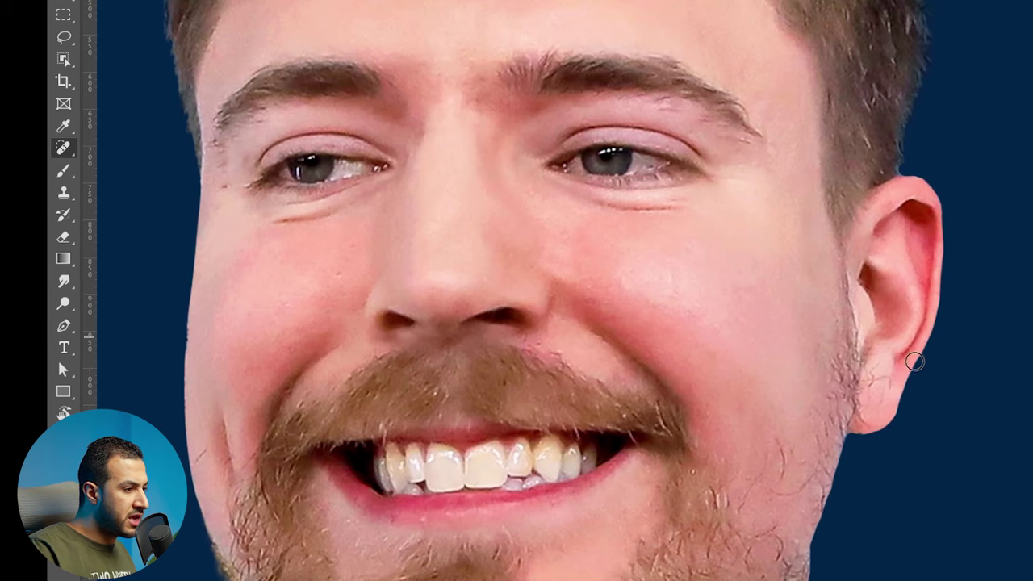
click(877, 398)
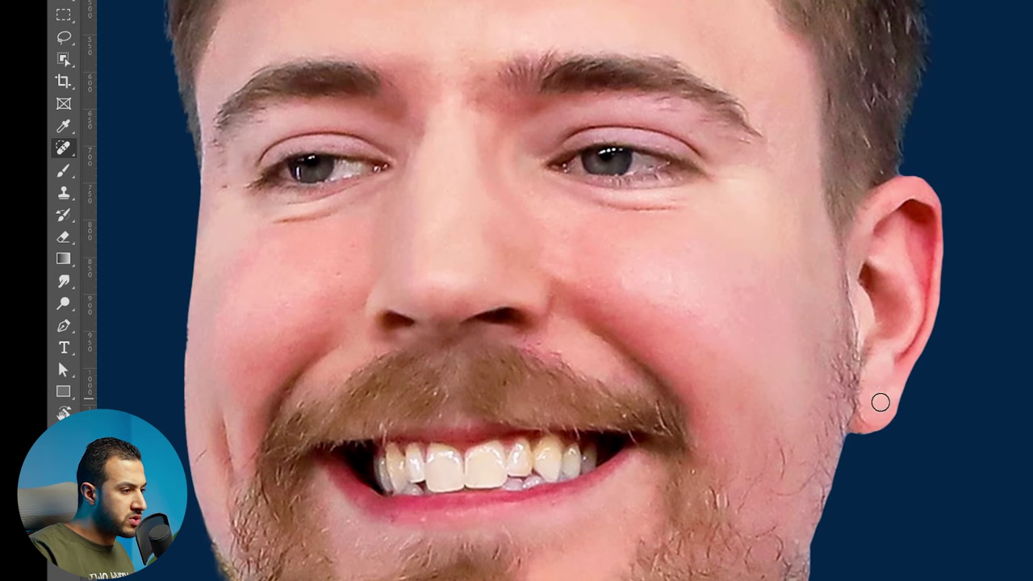
drag(884, 386, 906, 345)
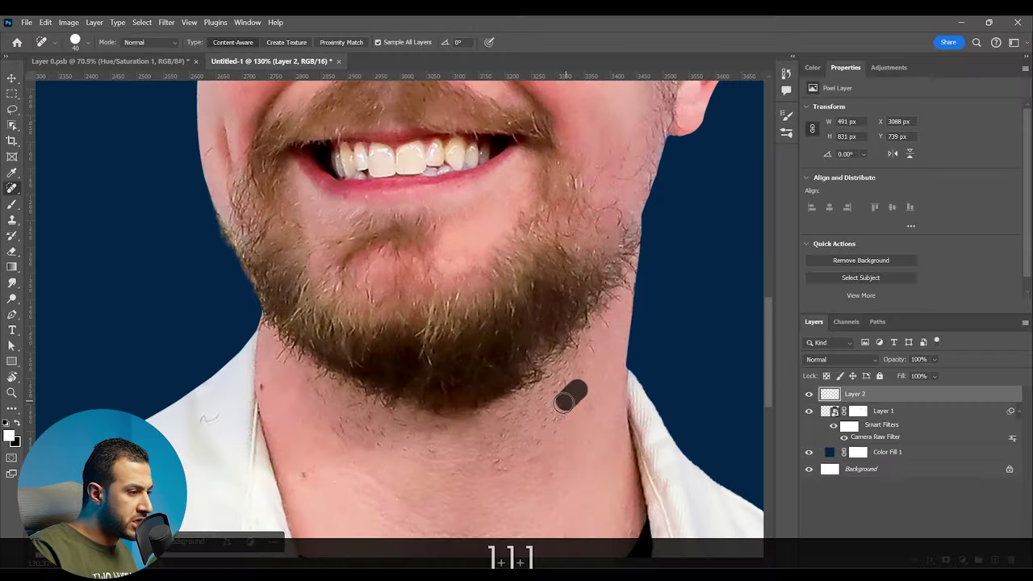
Remove the stray hairs and spots on the neck below the beard, and heal the remaining marks on the face.
mouse_move(572, 397)
mouse_down()
mouse_move(536, 443)
mouse_move(515, 440)
mouse_up()
drag(495, 462, 473, 466)
click(324, 447)
drag(301, 387, 339, 414)
drag(522, 247, 584, 411)
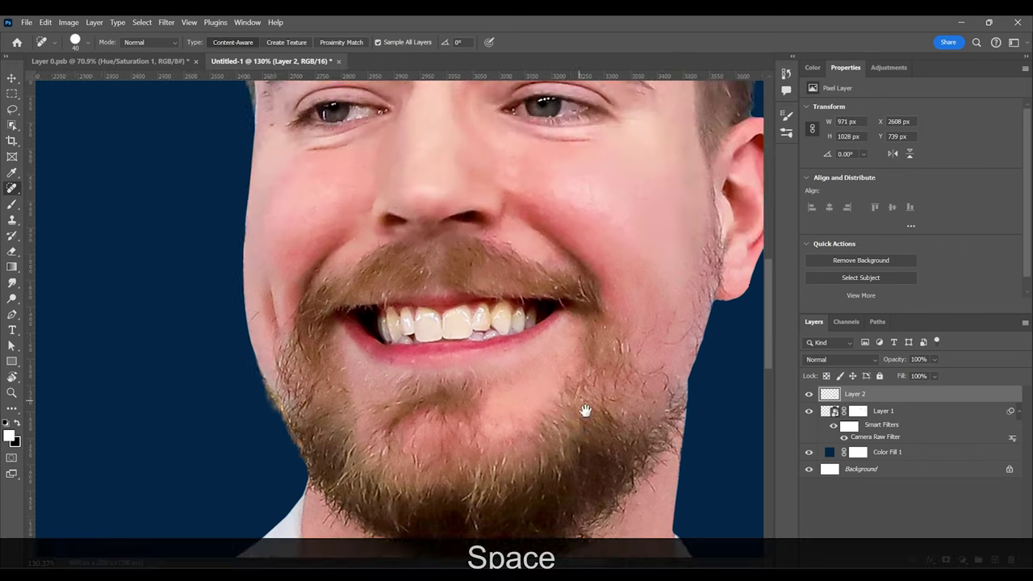
drag(565, 242, 562, 438)
click(517, 124)
Compare the portrait with and without the retouching on Layer 2, and clip Layer 2 to Layer 1.
key(z)
drag(461, 303, 364, 334)
click(810, 396)
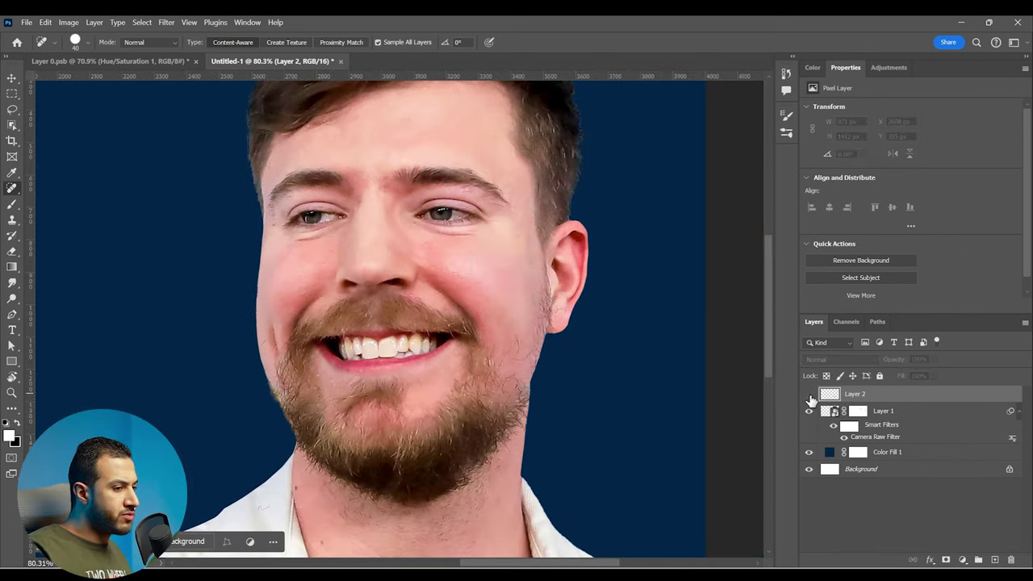
click(809, 396)
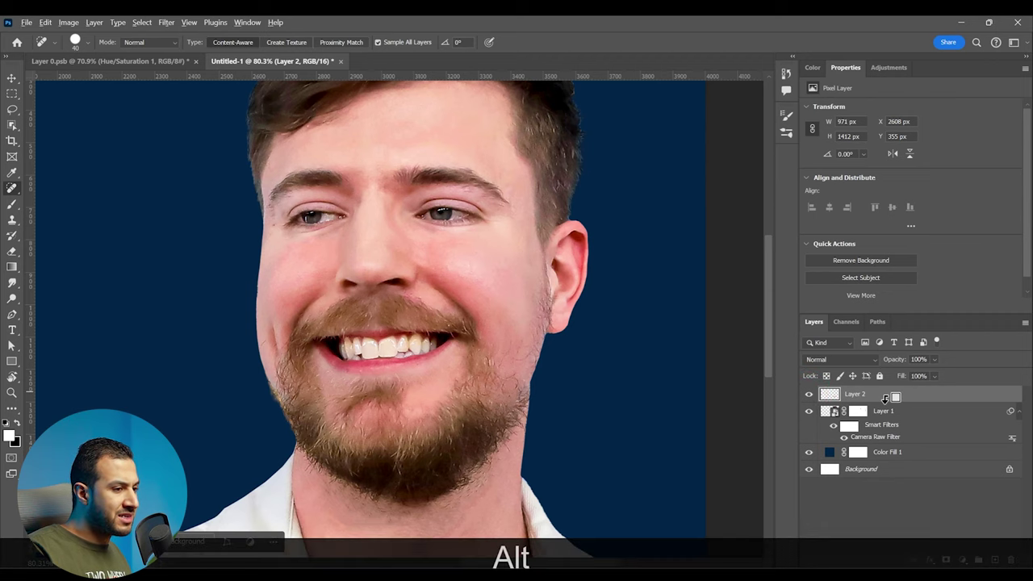
alt+click(887, 402)
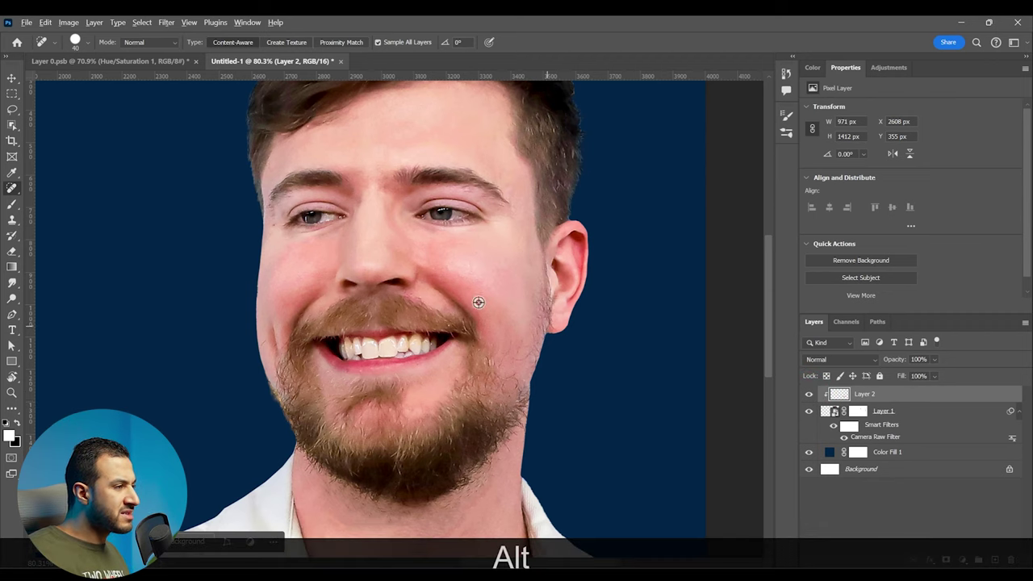
Add a clipped Hue/Saturation adjustment with Saturation -52 and Lightness +20, and invert its layer mask to black.
scroll(415, 247, up, 3)
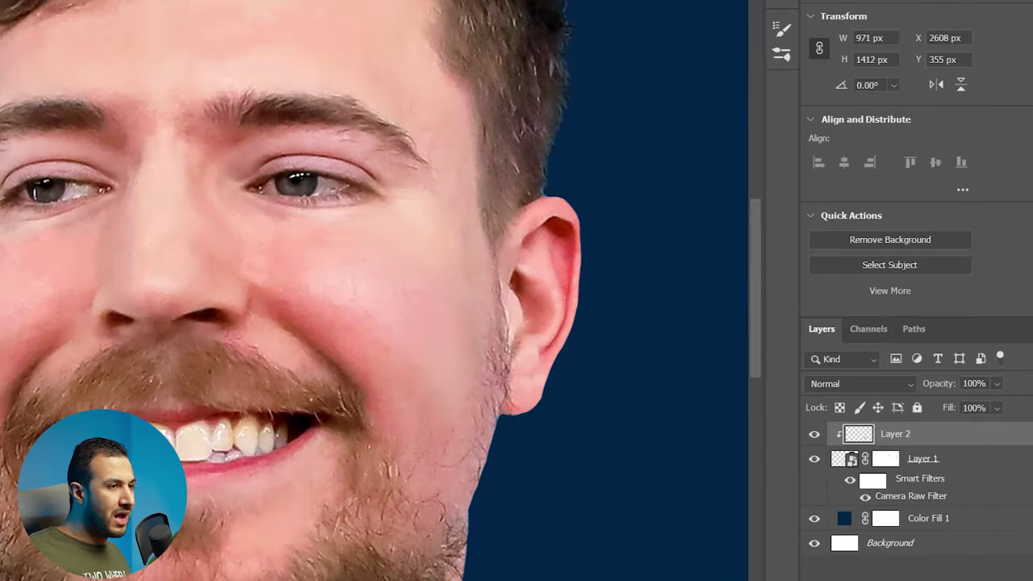
click(888, 68)
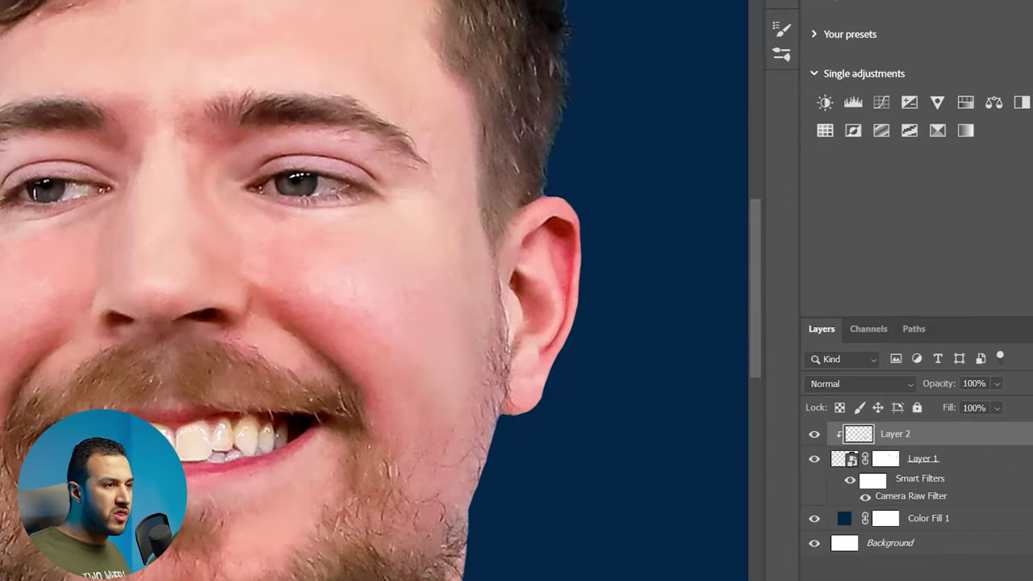
click(968, 100)
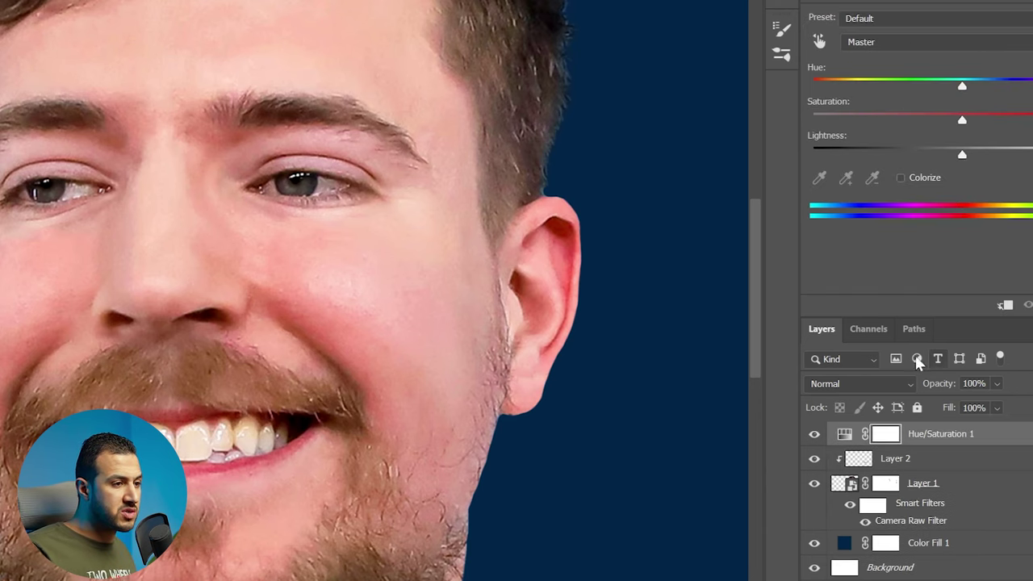
click(1005, 305)
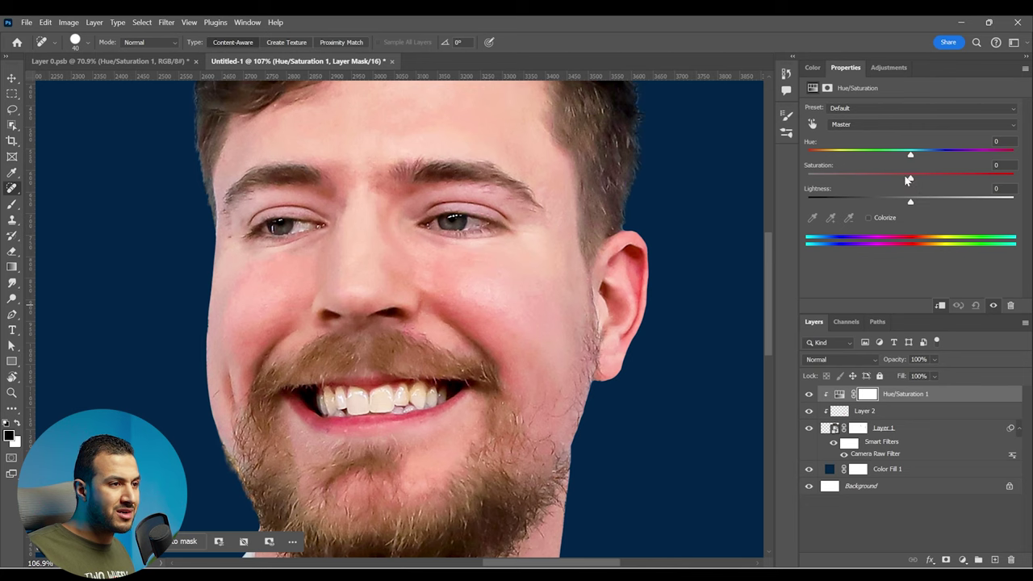
drag(909, 179, 858, 179)
drag(911, 202, 932, 206)
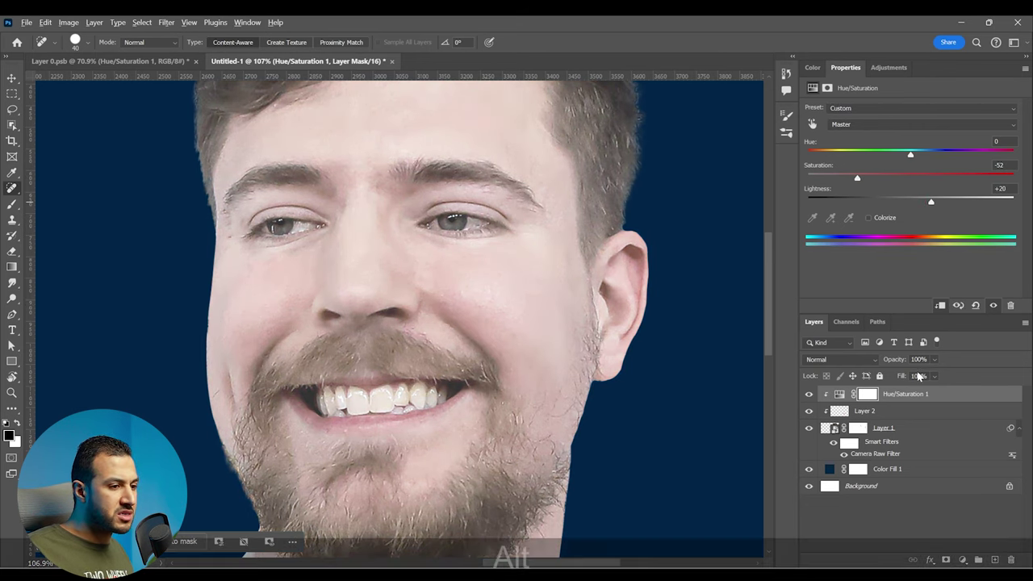
click(867, 394)
key(ctrl+i)
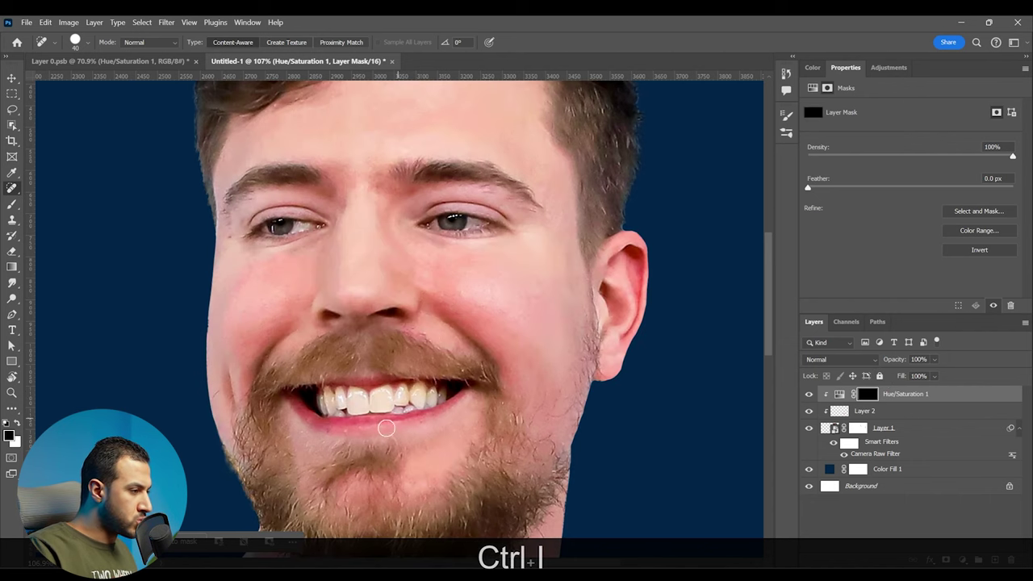
Whiten all the teeth by painting white on the Hue/Saturation mask with a 25 px Hard Round brush.
key(z)
drag(355, 434, 390, 420)
key(b)
right_click(392, 419)
click(364, 357)
key(x)
right_click(490, 357)
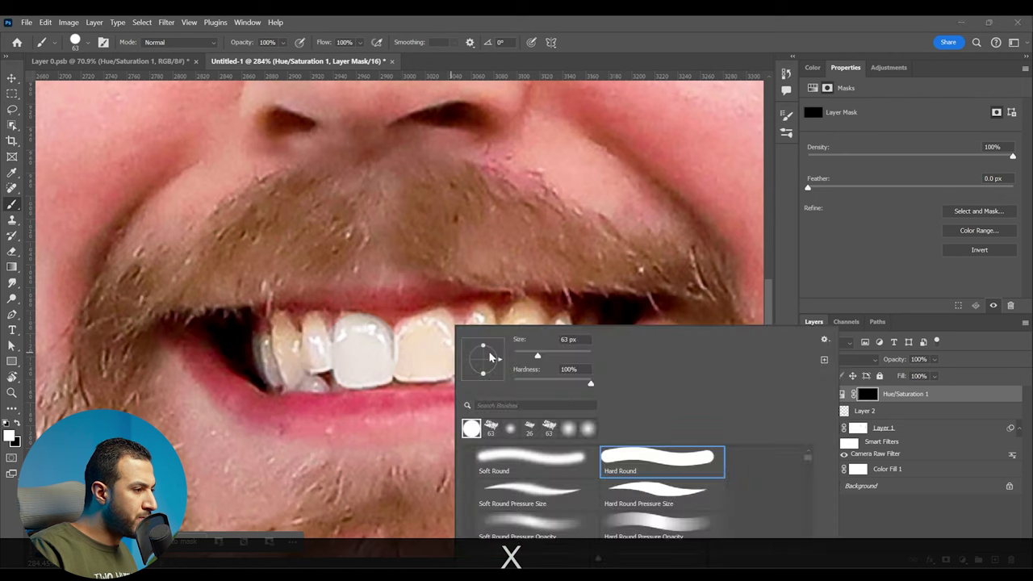
drag(535, 356, 526, 357)
mouse_move(411, 345)
mouse_down()
mouse_move(438, 328)
mouse_move(449, 353)
mouse_move(437, 369)
mouse_move(424, 363)
mouse_move(425, 336)
mouse_move(399, 348)
mouse_move(343, 333)
mouse_move(331, 350)
mouse_move(316, 332)
mouse_move(316, 353)
mouse_move(280, 331)
mouse_move(295, 373)
mouse_move(265, 342)
mouse_up()
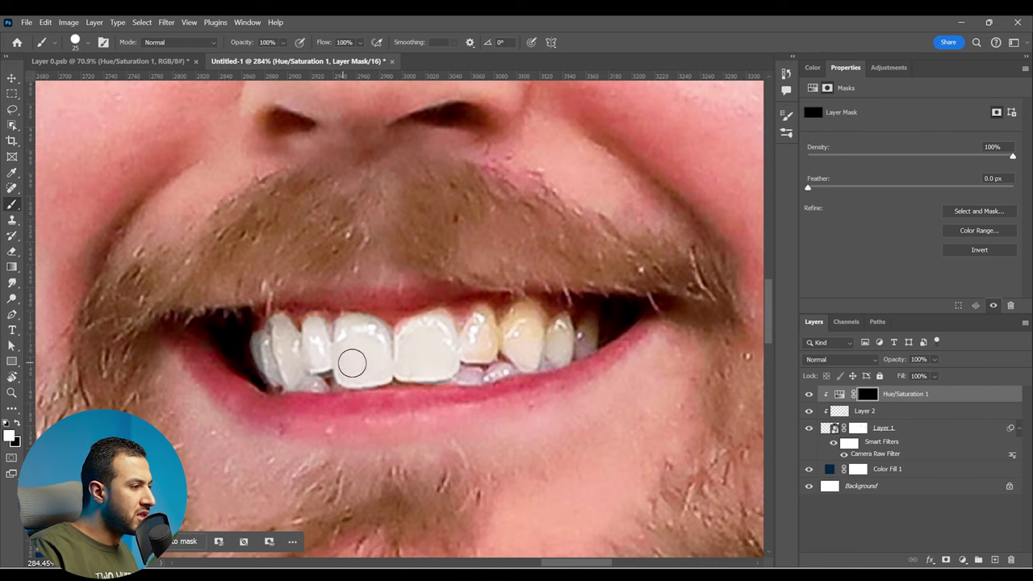
mouse_move(456, 343)
mouse_down()
mouse_move(486, 325)
mouse_move(479, 353)
mouse_move(525, 320)
mouse_move(561, 343)
mouse_move(593, 326)
mouse_up()
Clean up the whitening mask along the gums and tooth edges with a 25 px Soft Round brush at 0% hardness, painting black.
right_click(614, 316)
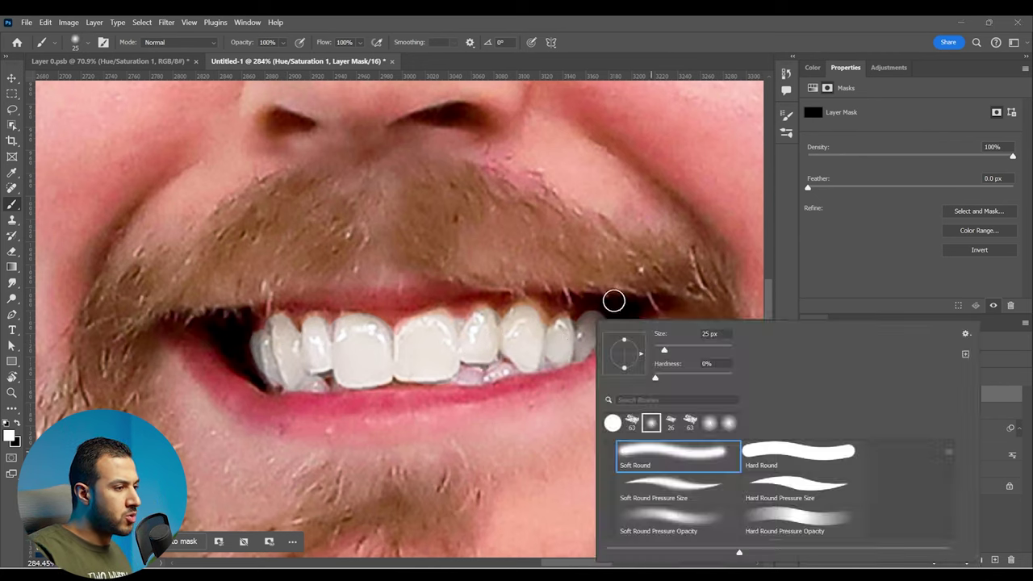
mouse_move(613, 302)
mouse_down()
mouse_move(623, 338)
mouse_move(611, 303)
mouse_move(601, 313)
mouse_move(569, 312)
mouse_up()
key(x)
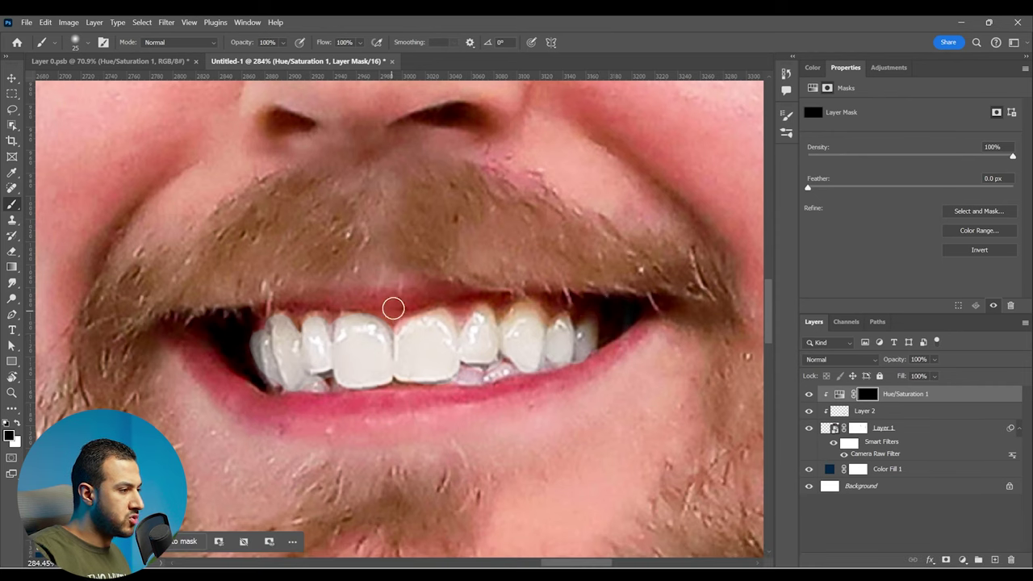
mouse_move(398, 329)
mouse_down()
mouse_move(353, 315)
mouse_move(268, 322)
mouse_move(242, 337)
mouse_move(266, 404)
mouse_up()
key(z)
key(space)
key(z)
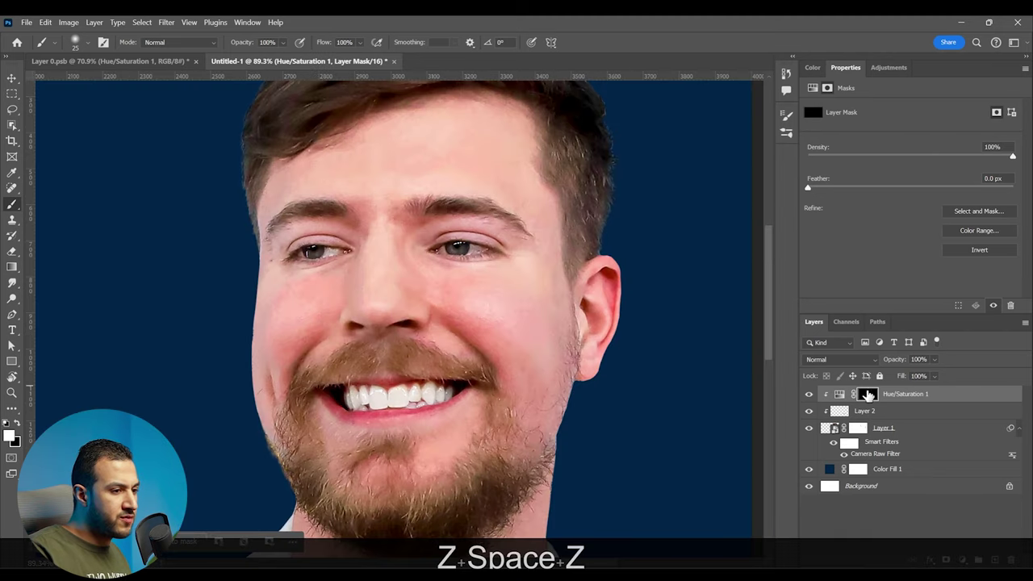
Switch to a Hard Round brush and try to paint over the white of the eye nearer the visible ear.
click(844, 395)
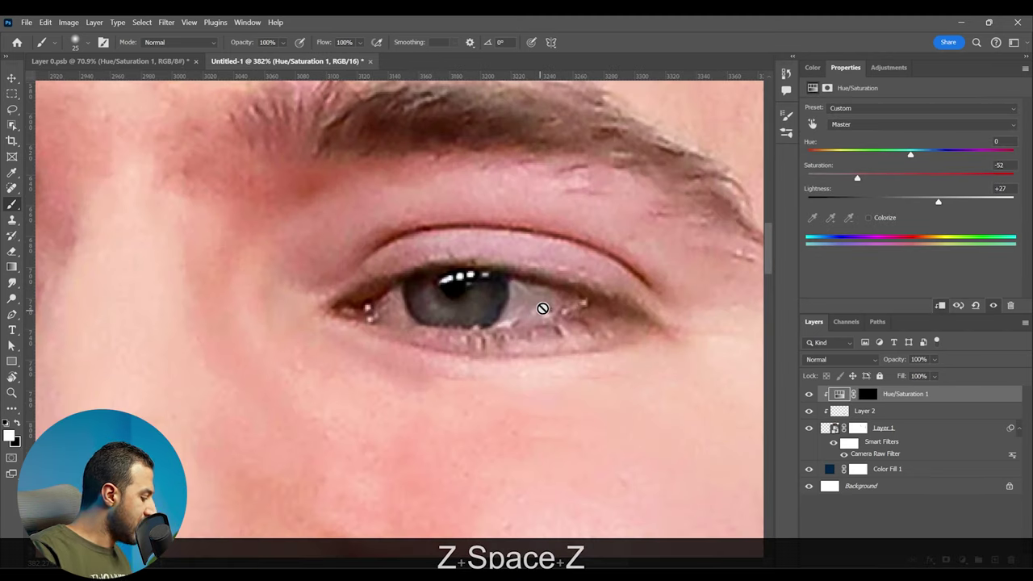
key(b)
right_click(549, 309)
click(706, 442)
click(618, 338)
click(515, 299)
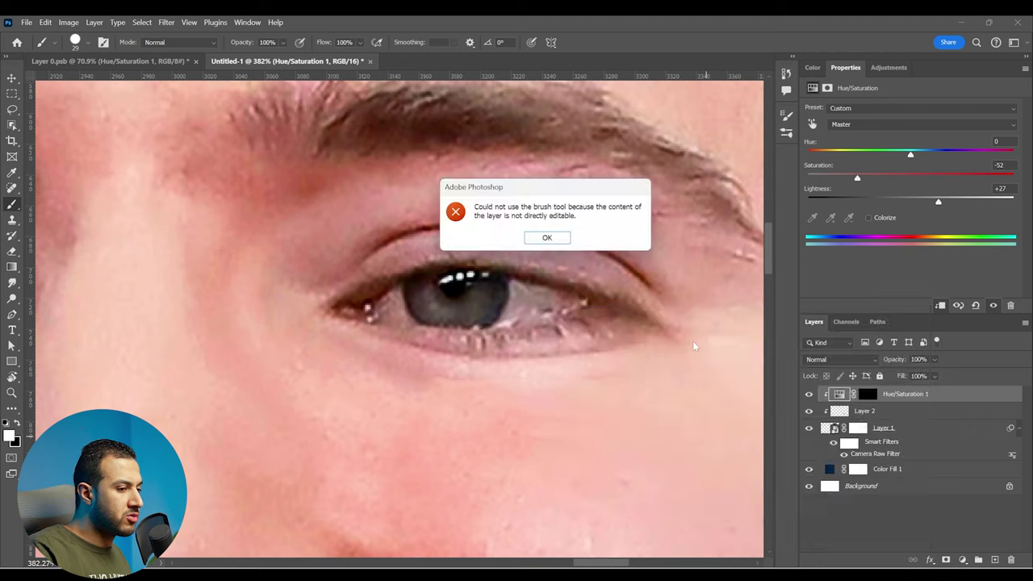
key(Escape)
key(b)
Whiten the eye nearer the visible ear by painting white on the Hue/Saturation mask with a 10 px Hard Round brush.
click(868, 394)
key(z)
drag(524, 291, 536, 291)
key(b)
mouse_move(520, 295)
mouse_down()
mouse_move(532, 307)
mouse_move(591, 305)
mouse_move(523, 284)
mouse_up()
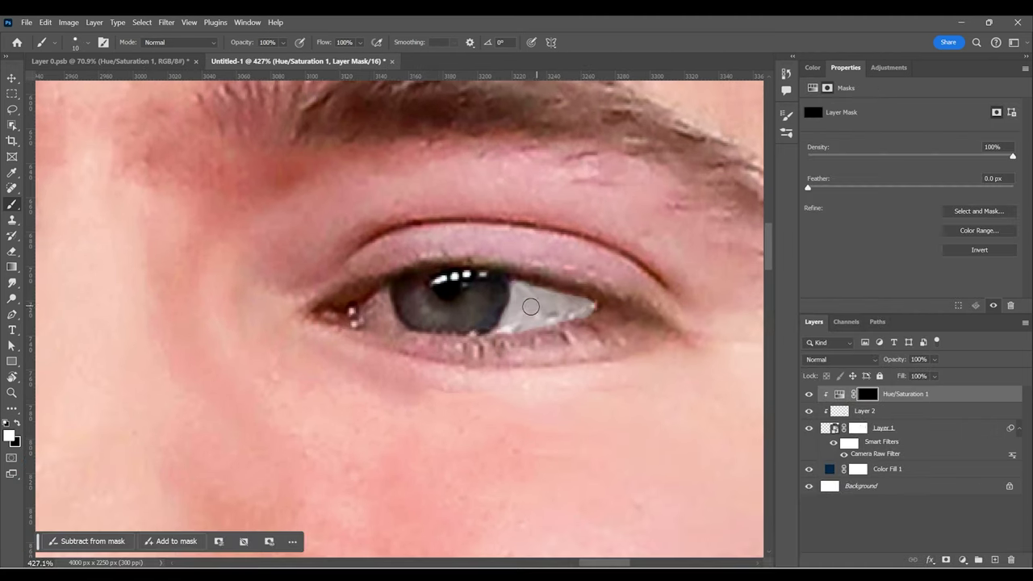
key(x)
key(x)
drag(386, 298, 392, 323)
key(x)
Whiten the other eye on the same mask with the 10 px brush, painting on both sides of the iris.
key(z)
drag(339, 342, 428, 342)
key(b)
key(x)
drag(395, 313, 452, 312)
drag(264, 316, 243, 321)
key(x)
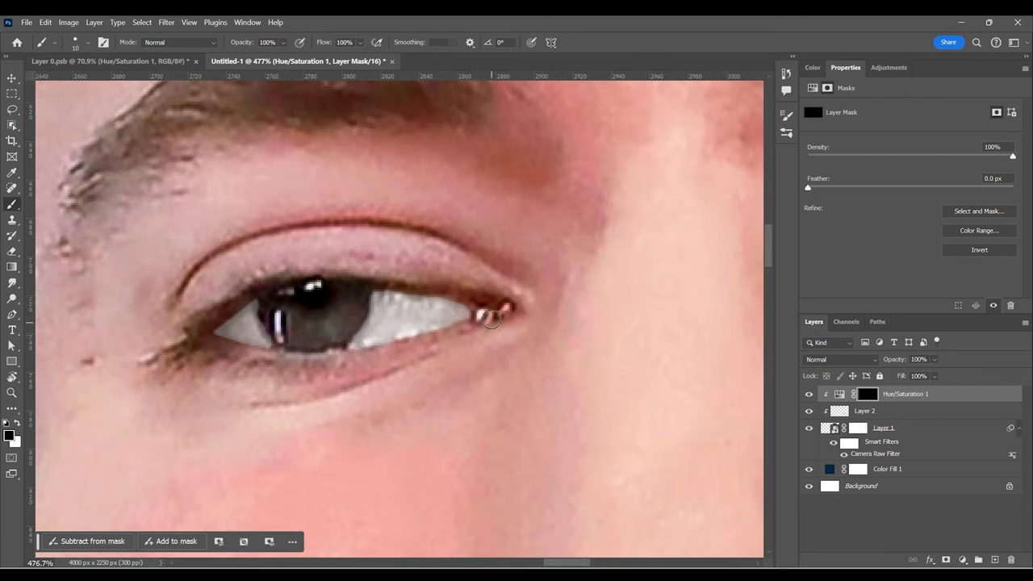
Compare the portrait with and without the Hue/Saturation whitening on the teeth and eyes.
key(z)
drag(436, 302, 381, 299)
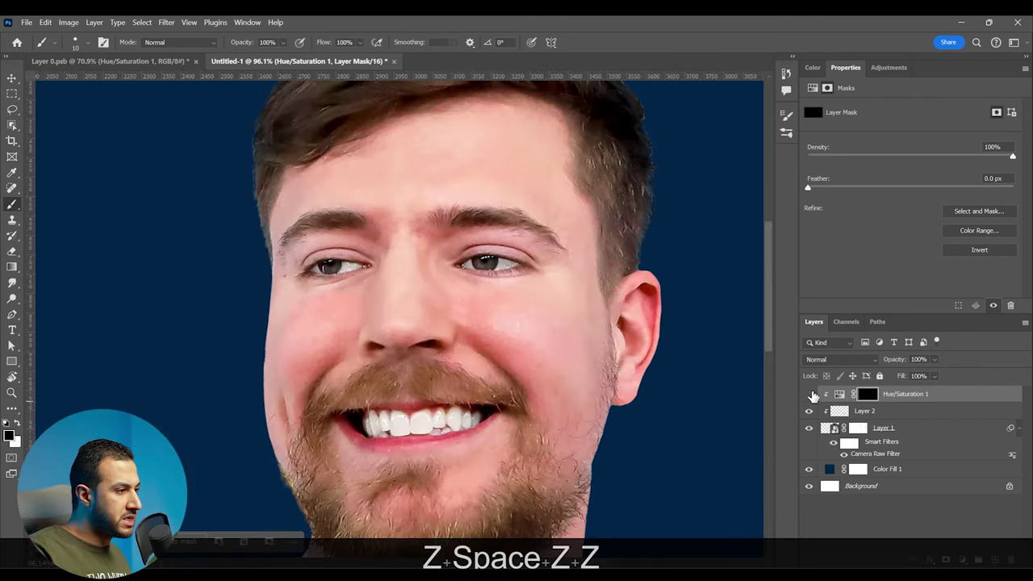
click(809, 394)
click(810, 394)
key(z)
drag(665, 400, 541, 360)
scroll(551, 347, up, 4)
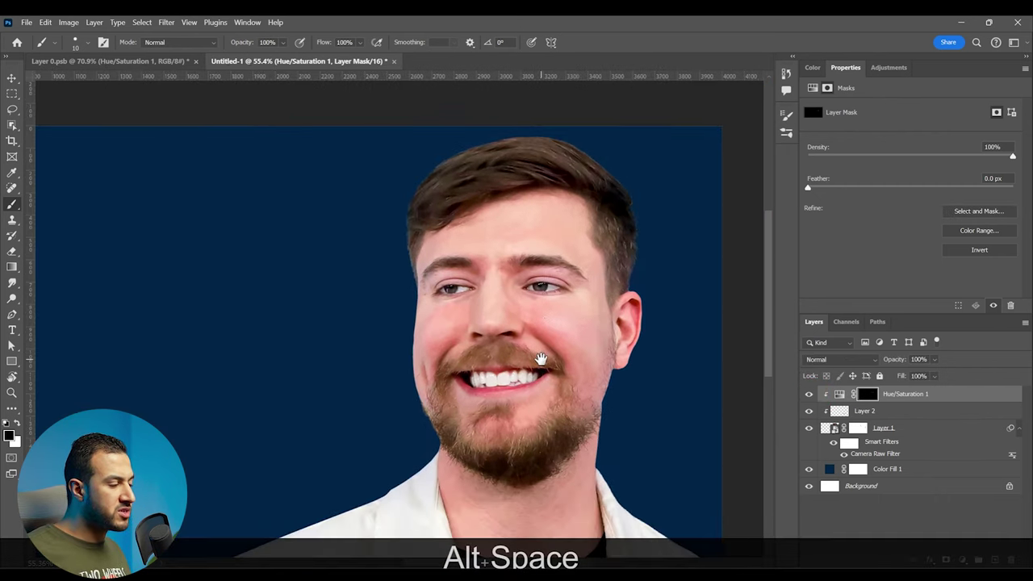
scroll(500, 323, up, 3)
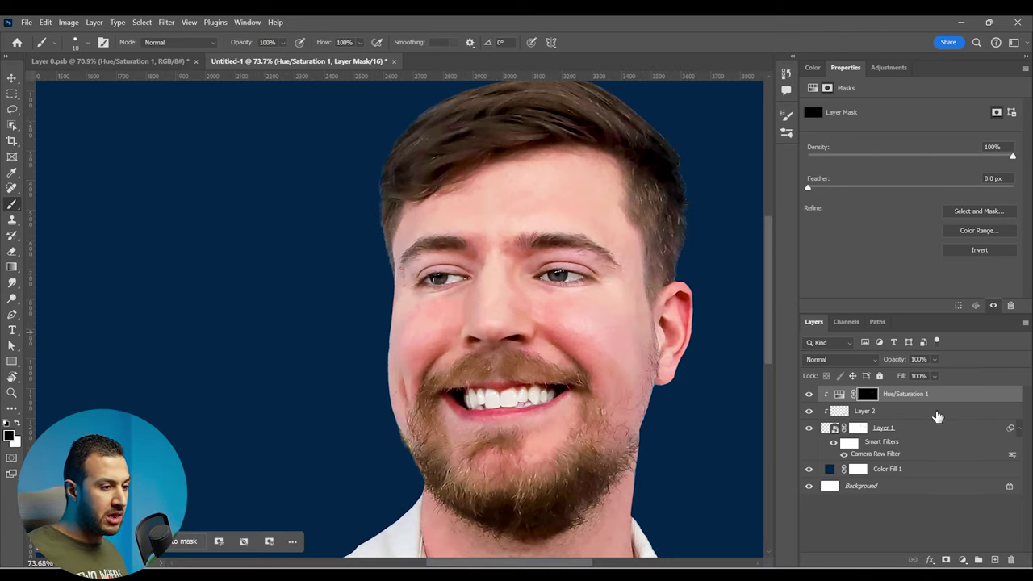
Duplicate Layer 1, Layer 2 and Hue/Saturation 1, merge the copies into one layer, and clip it to the layers below.
click(937, 427)
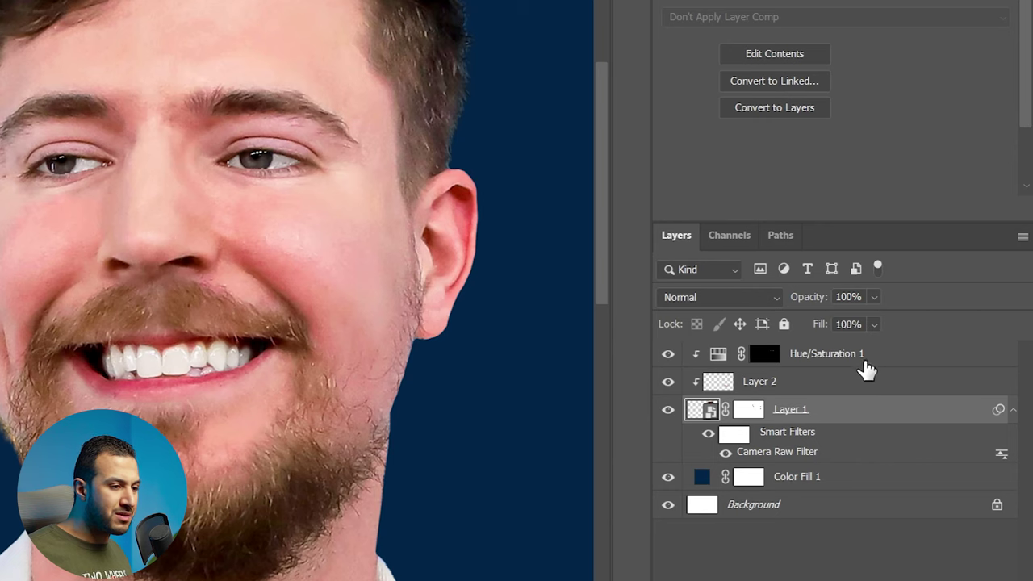
shift+click(867, 367)
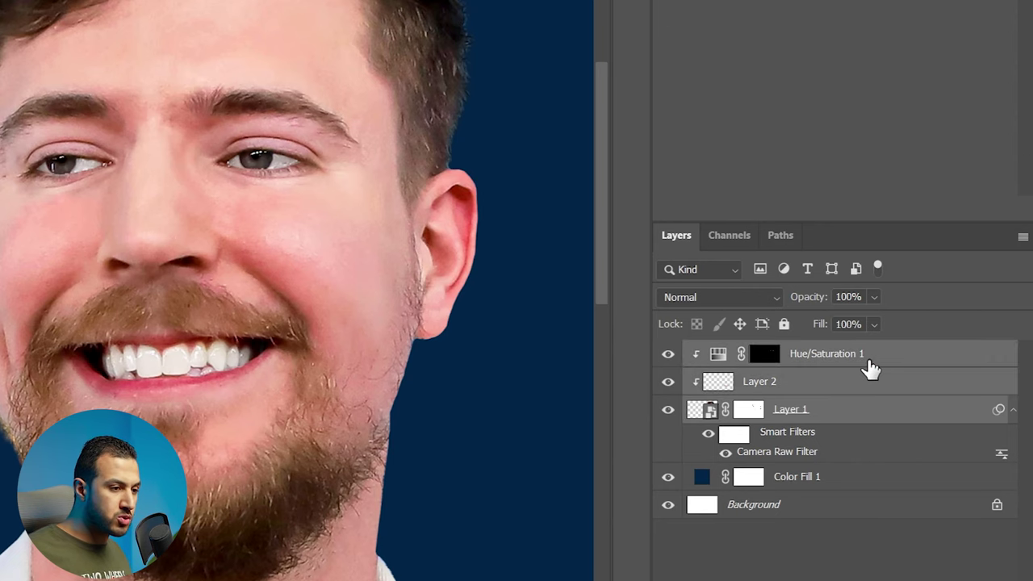
key(ctrl+e)
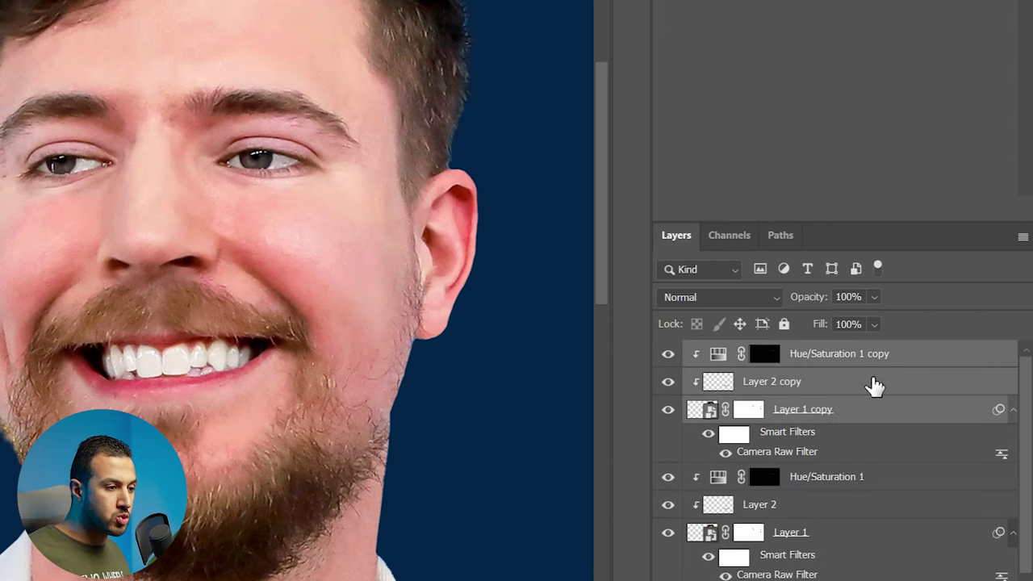
key(ctrl+e)
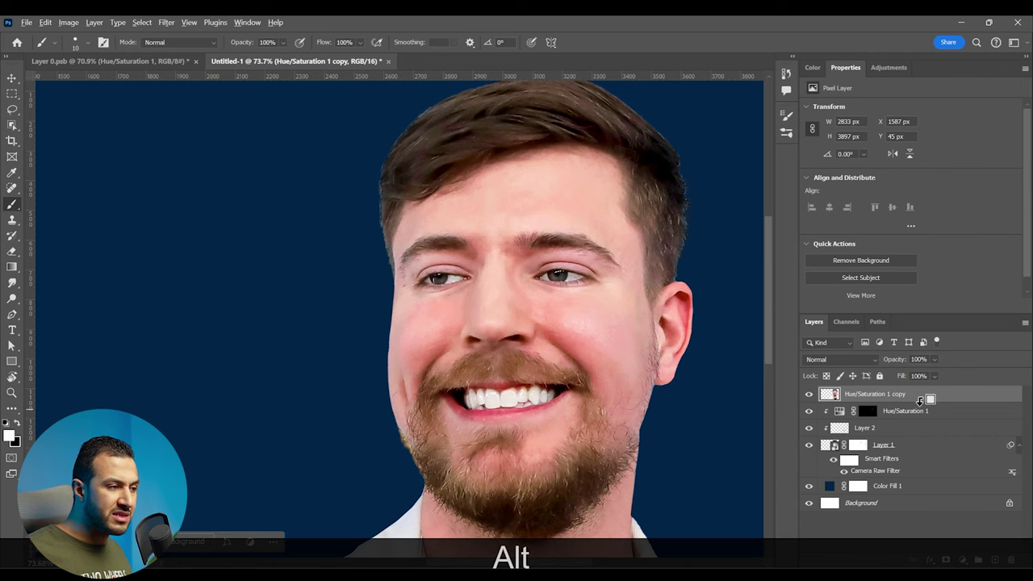
alt+click(848, 368)
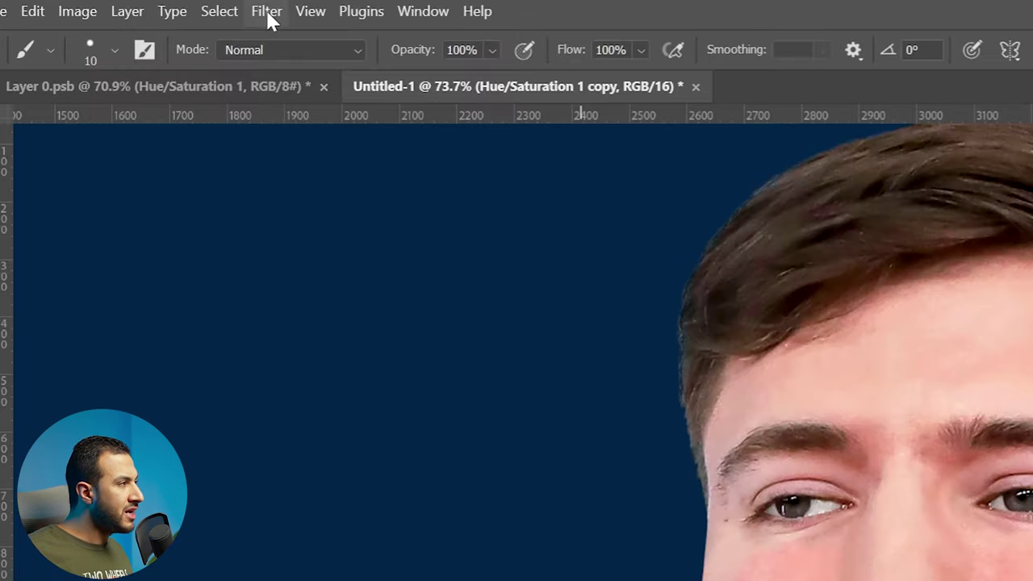
Apply the Skin Smoothing neural filter to the merged copy with raised Blur and Smoothness, and clear the selection.
click(167, 22)
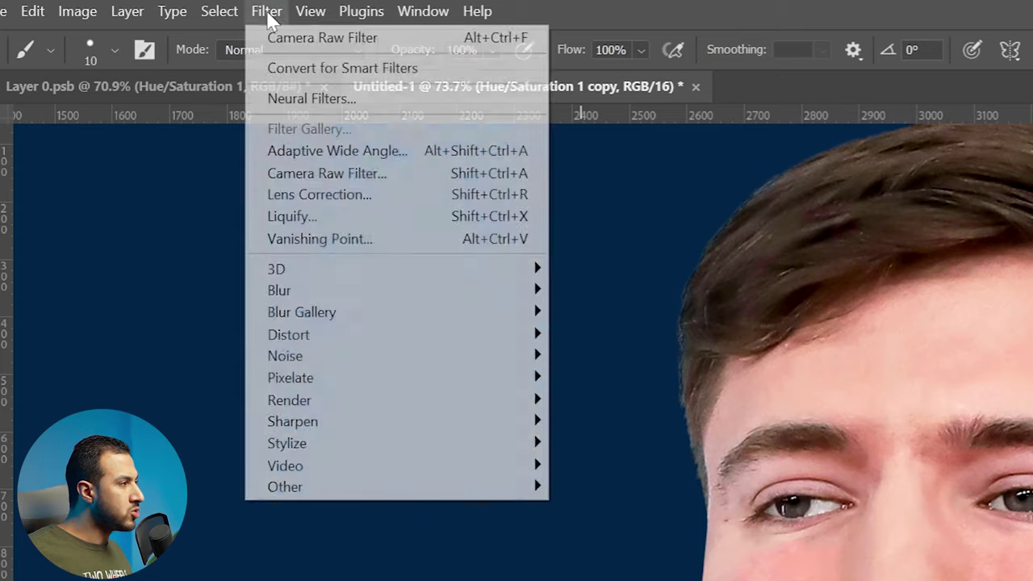
click(331, 107)
key(space)
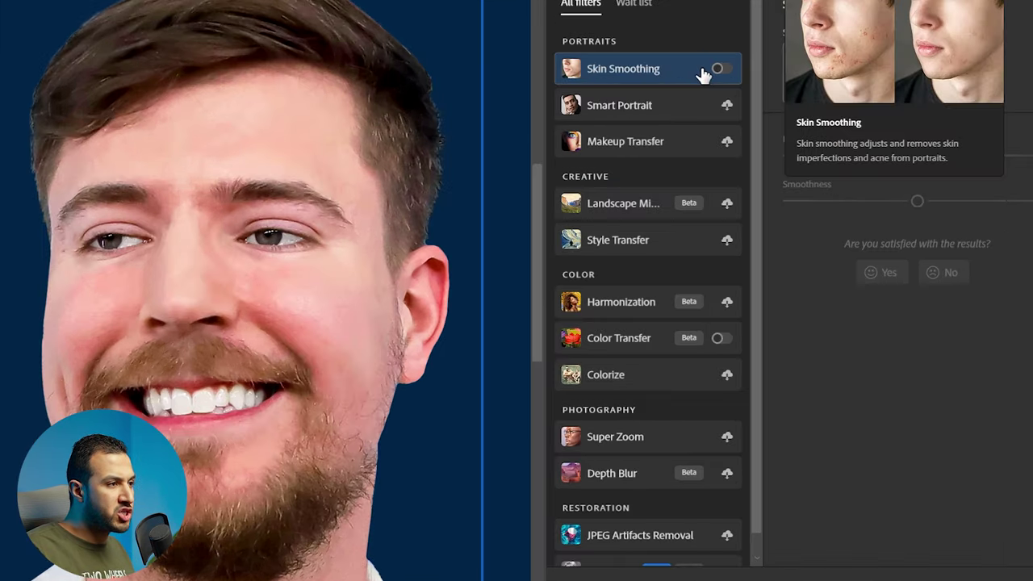
click(718, 70)
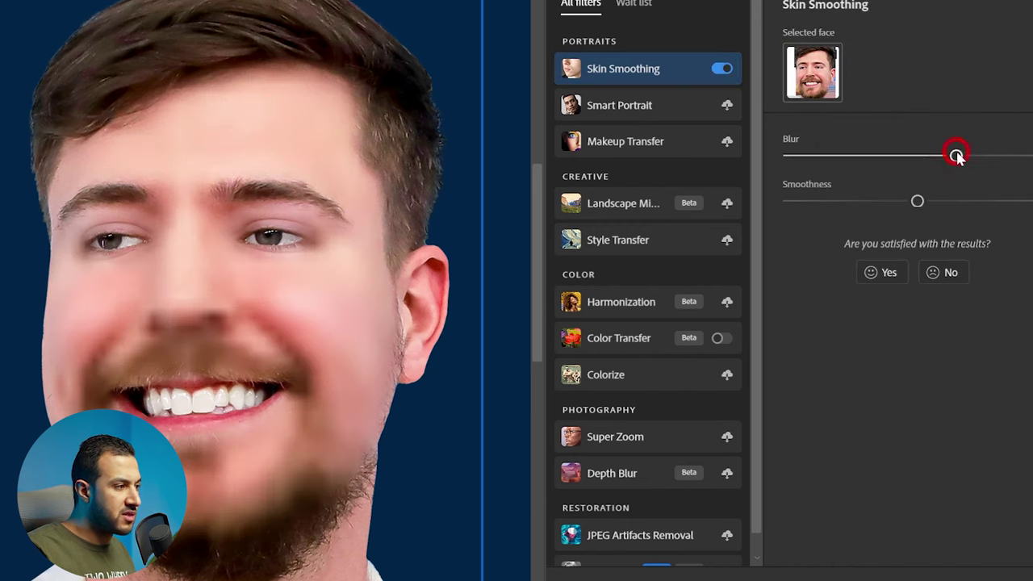
drag(924, 202, 957, 202)
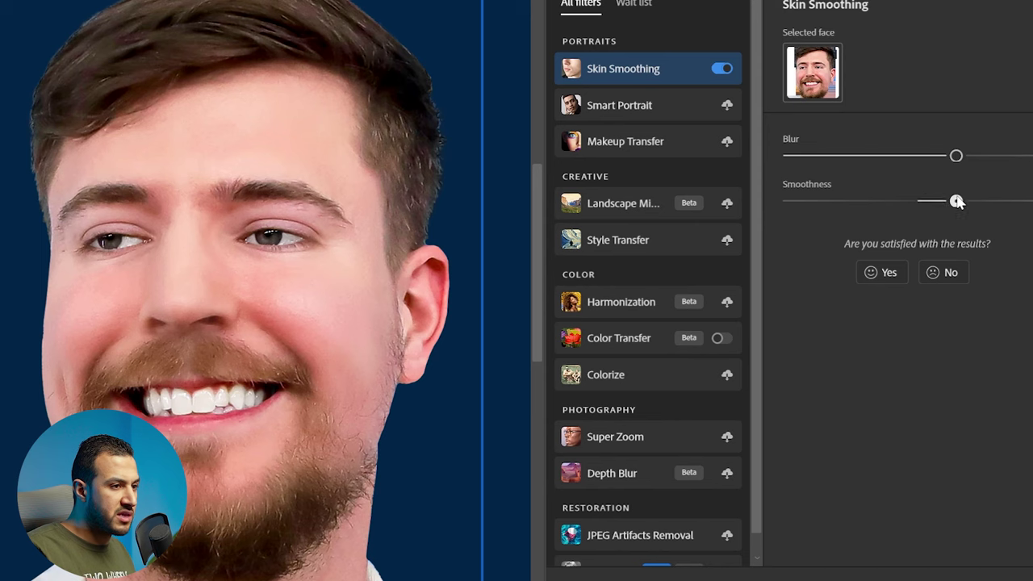
drag(958, 156, 980, 155)
drag(956, 201, 975, 201)
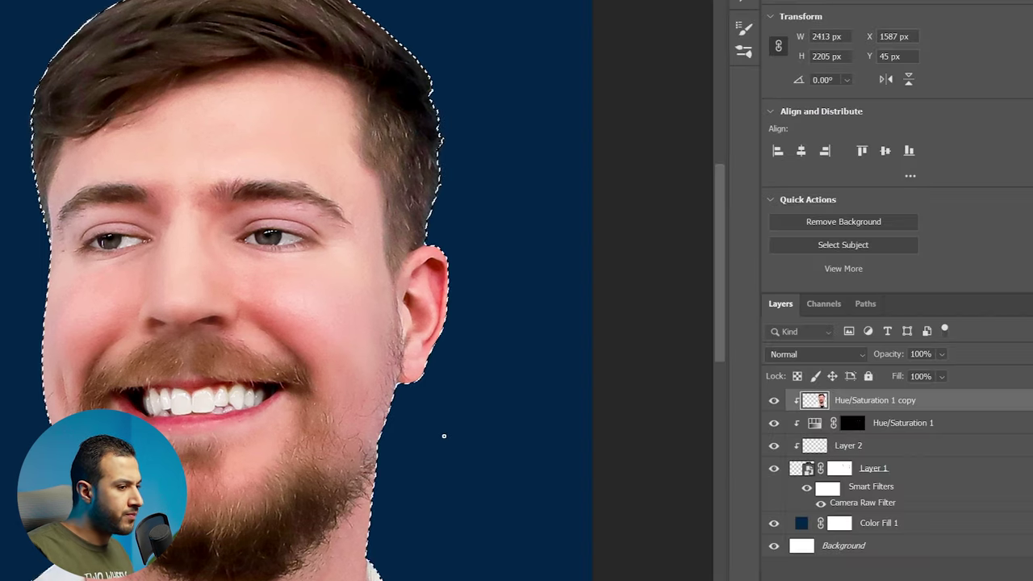
key(ctrl+d)
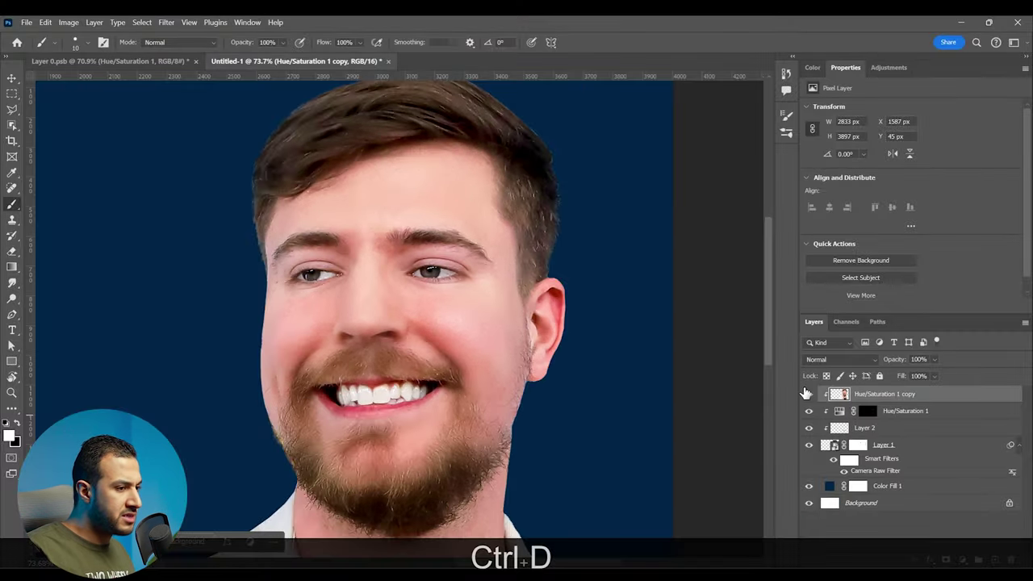
Compare the face with and without the merged, skin-smoothed layer.
click(809, 394)
click(809, 394)
scroll(569, 408, up, 3)
drag(569, 408, 669, 413)
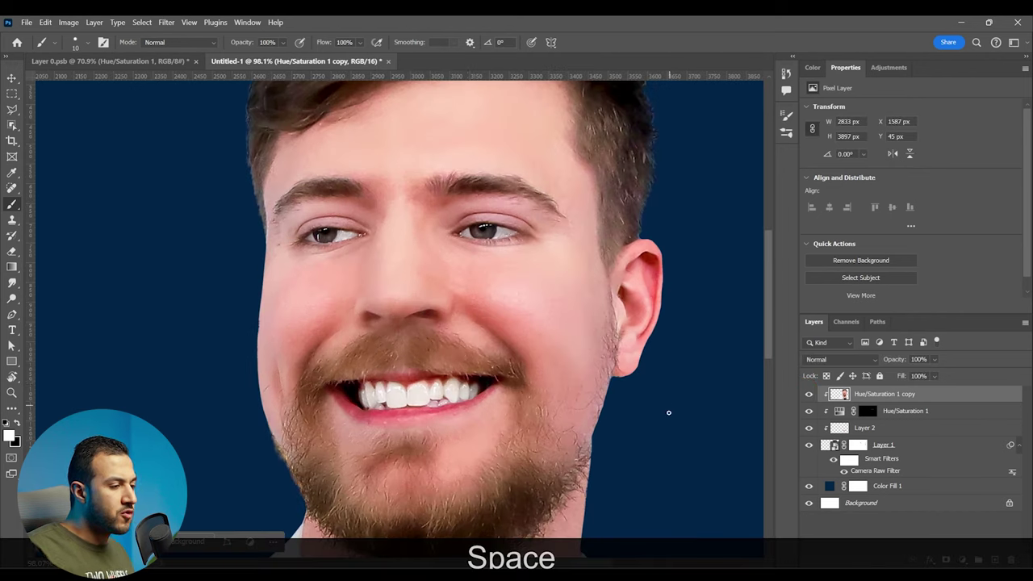
Add a black mask to the smoothed layer and reveal the smoothing on the facial skin in white with a Soft Round brush, 94 to 150 px.
click(944, 561)
key(ctrl+i)
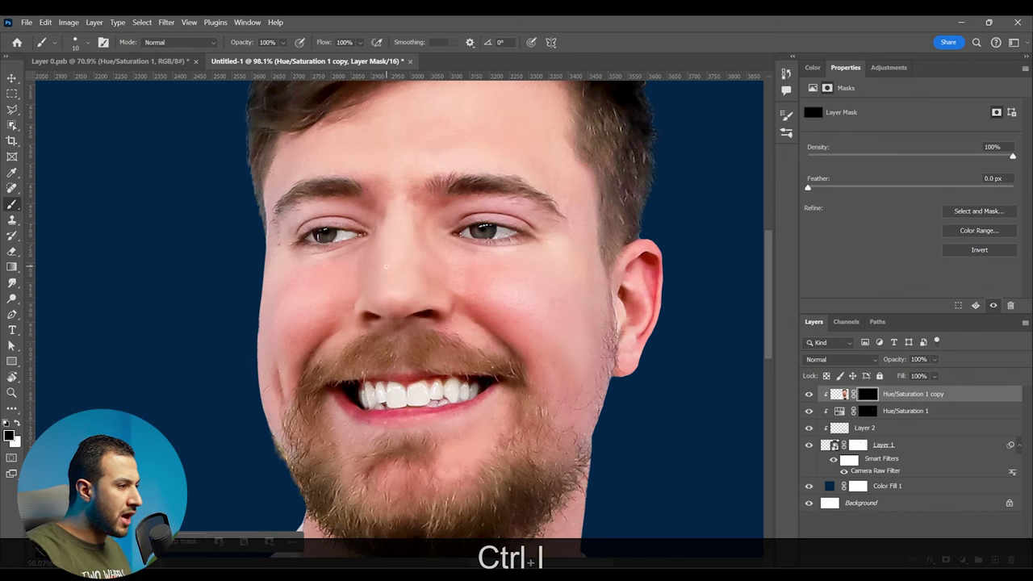
key(b)
right_click(403, 278)
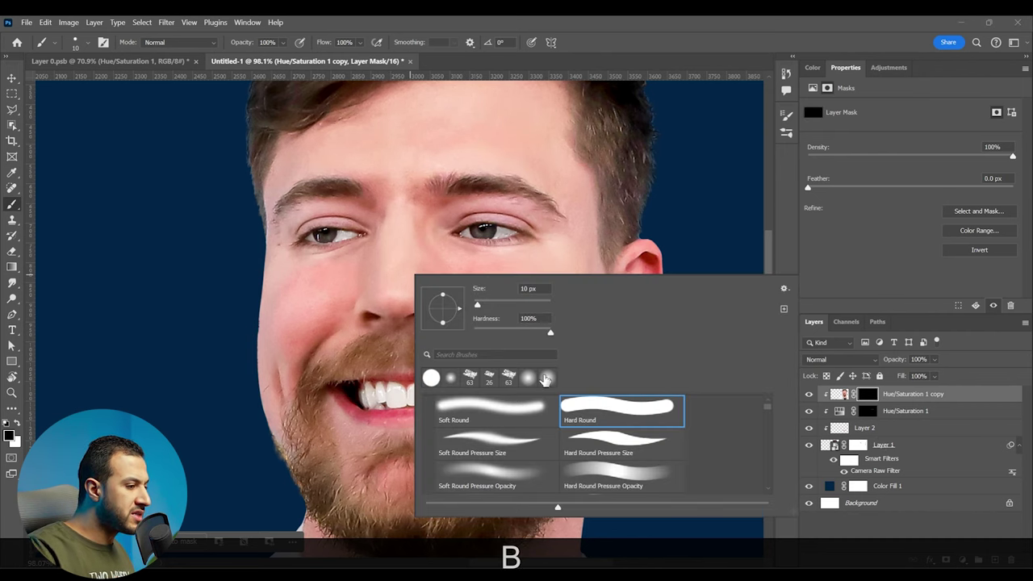
click(538, 414)
drag(495, 307, 510, 305)
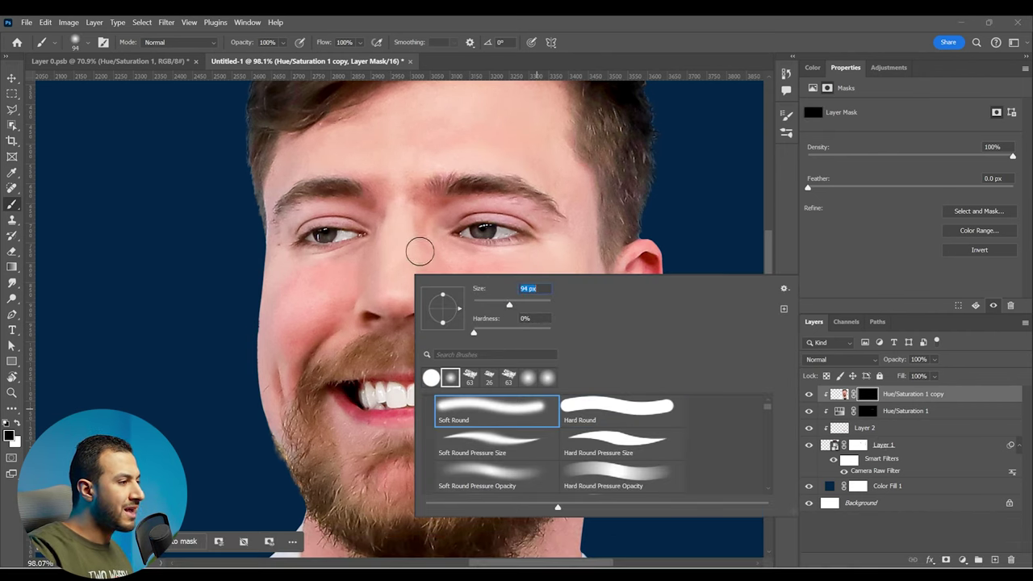
click(421, 251)
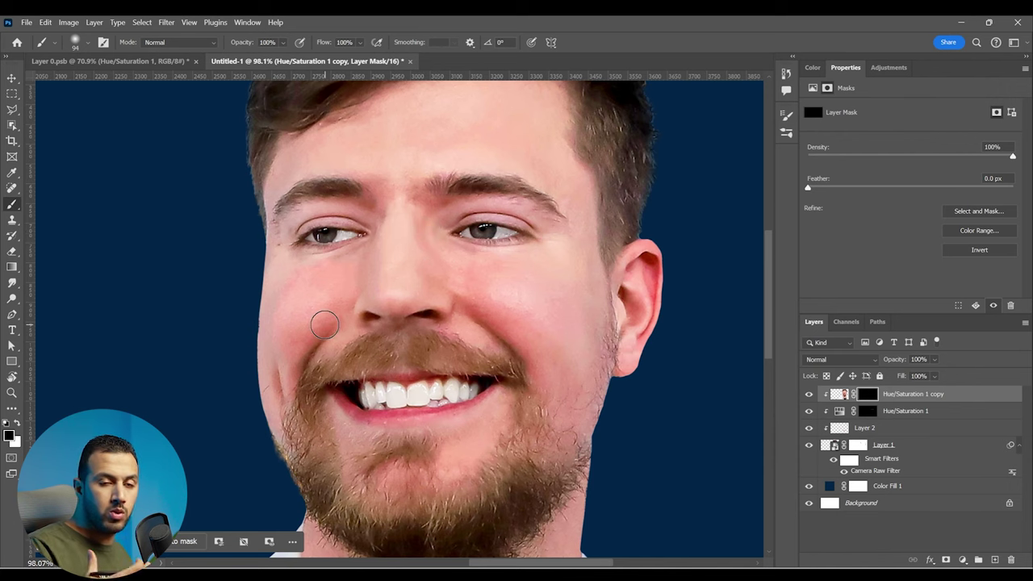
key(x)
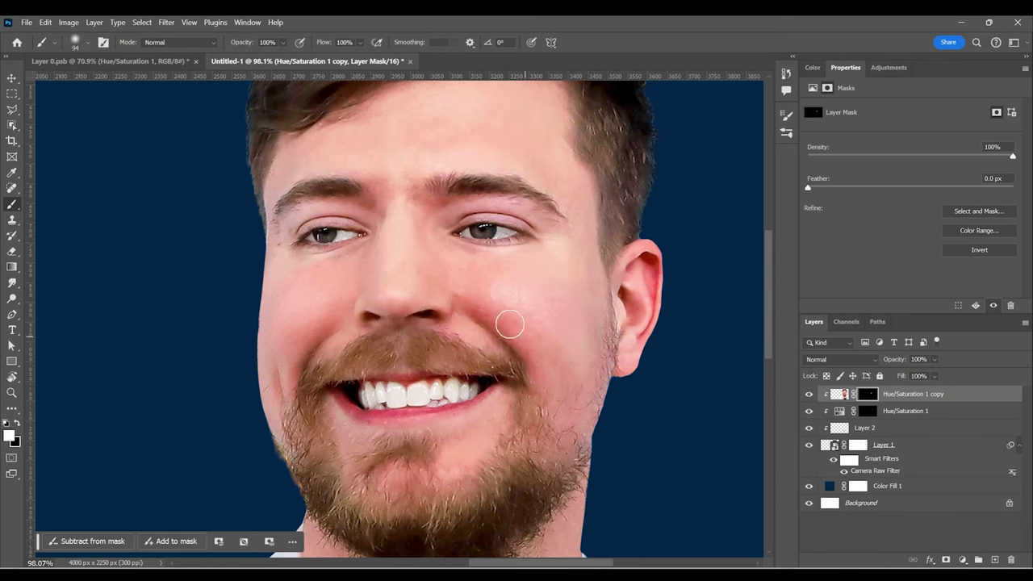
key(space)
drag(578, 207, 588, 263)
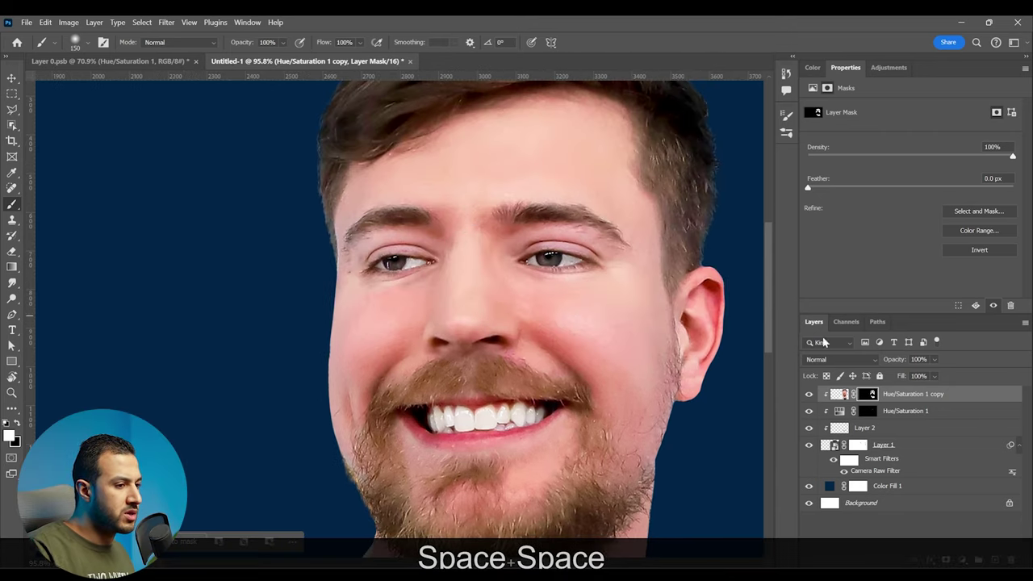
Compare the portrait with and without the masked skin-smoothing layer.
click(810, 394)
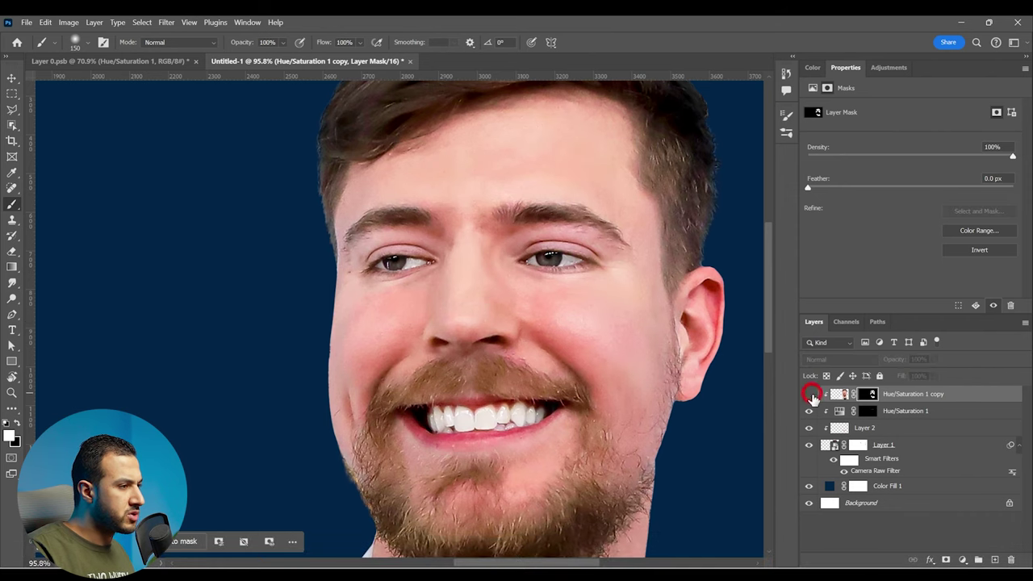
click(810, 395)
key(space+z)
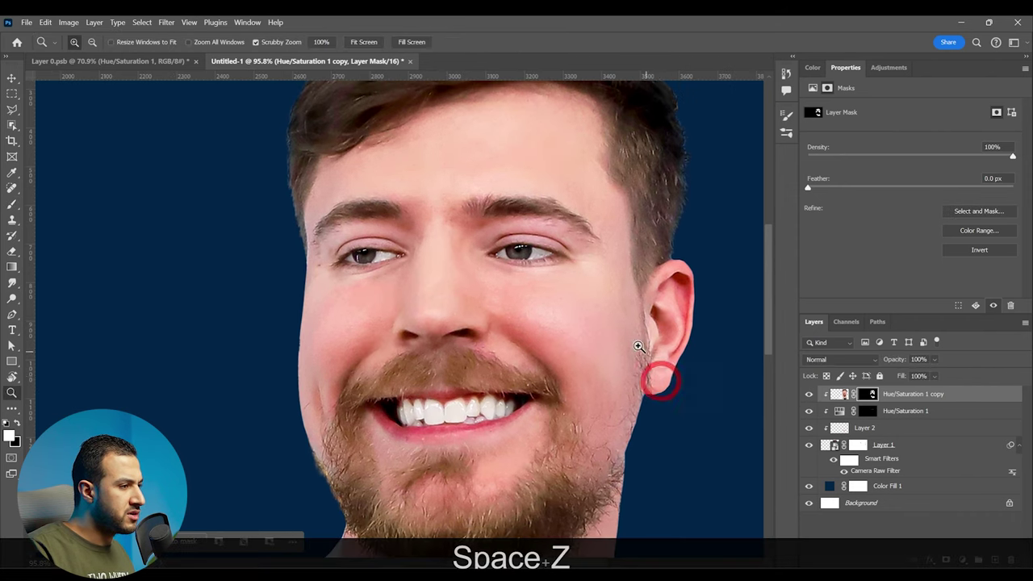
click(809, 395)
click(809, 394)
click(810, 395)
click(810, 395)
Add a new Hue/Saturation adjustment above the smoothed layer and clip it to the portrait.
key(z)
mouse_move(514, 263)
mouse_down()
mouse_move(505, 256)
mouse_move(514, 261)
mouse_up()
key(space)
drag(514, 324, 546, 361)
key(z)
drag(527, 265, 539, 266)
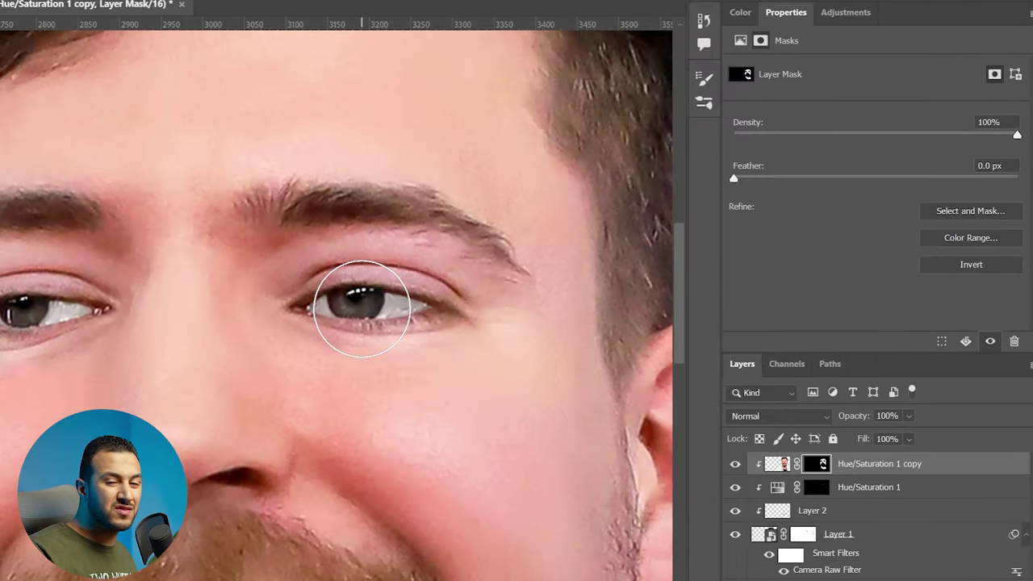
click(845, 12)
click(880, 149)
drag(840, 465, 852, 469)
alt+click(852, 470)
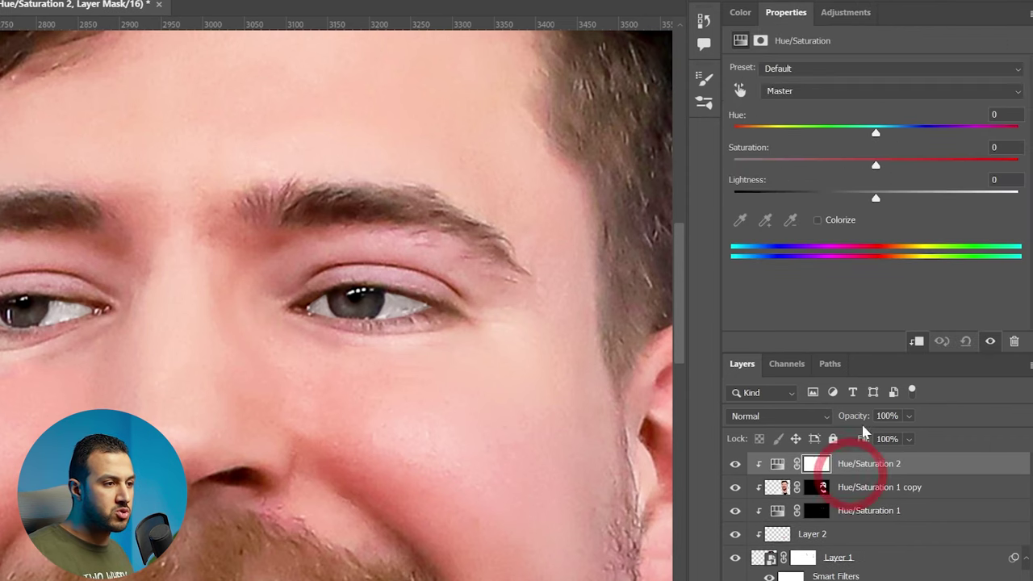
Colorize the new Hue/Saturation adjustment with Hue 163, Saturation 57 and Lightness +11.
click(818, 220)
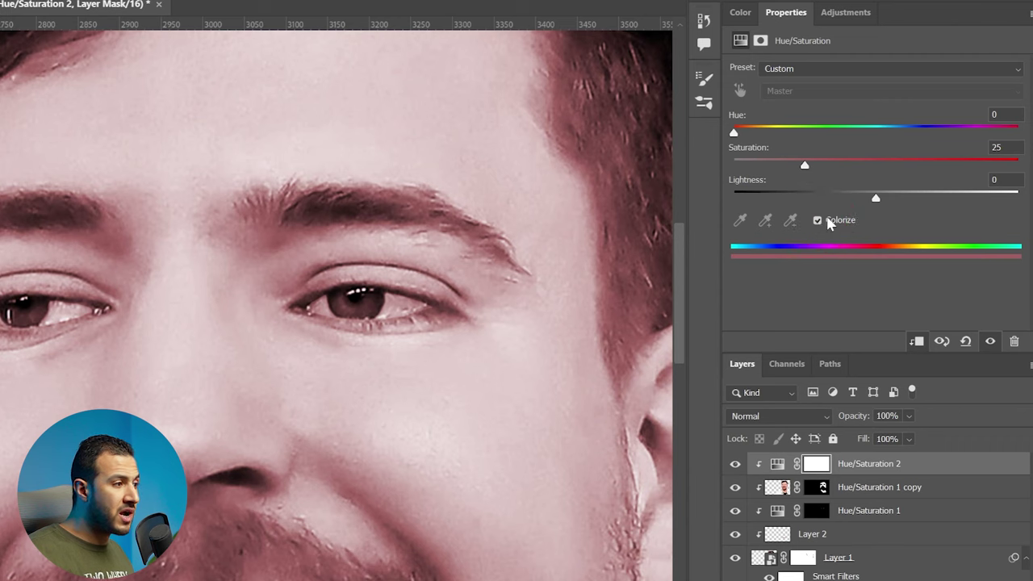
click(859, 131)
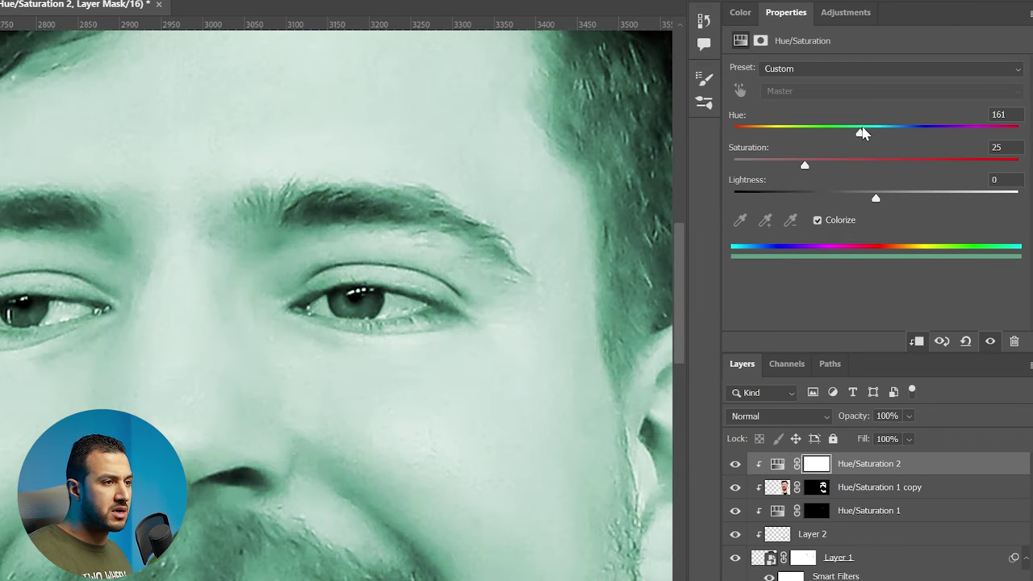
drag(874, 165, 893, 202)
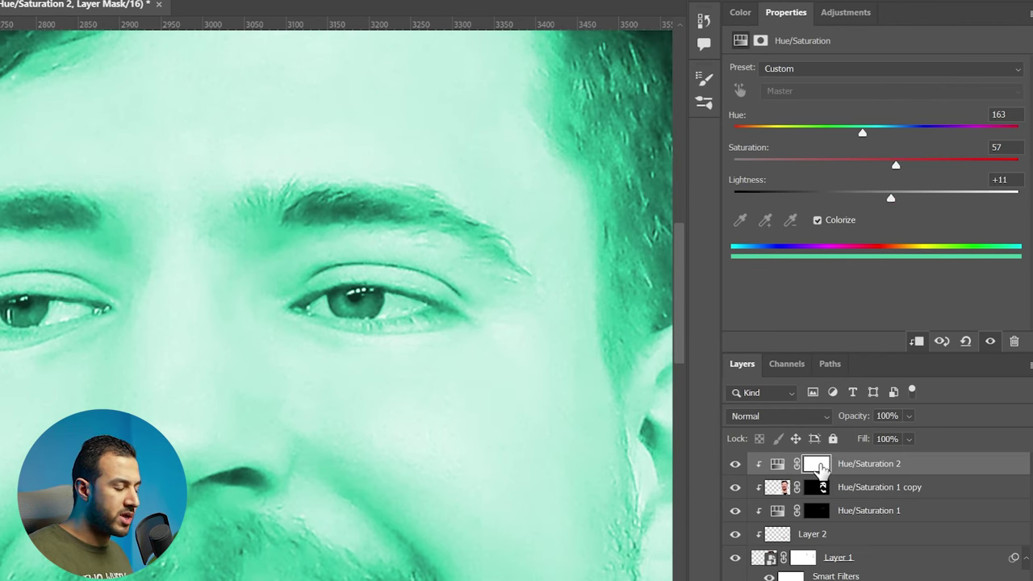
Use Blend If on the green Hue/Saturation adjustment to fade its effect out of the darkest tones of the underlying layer.
click(821, 468)
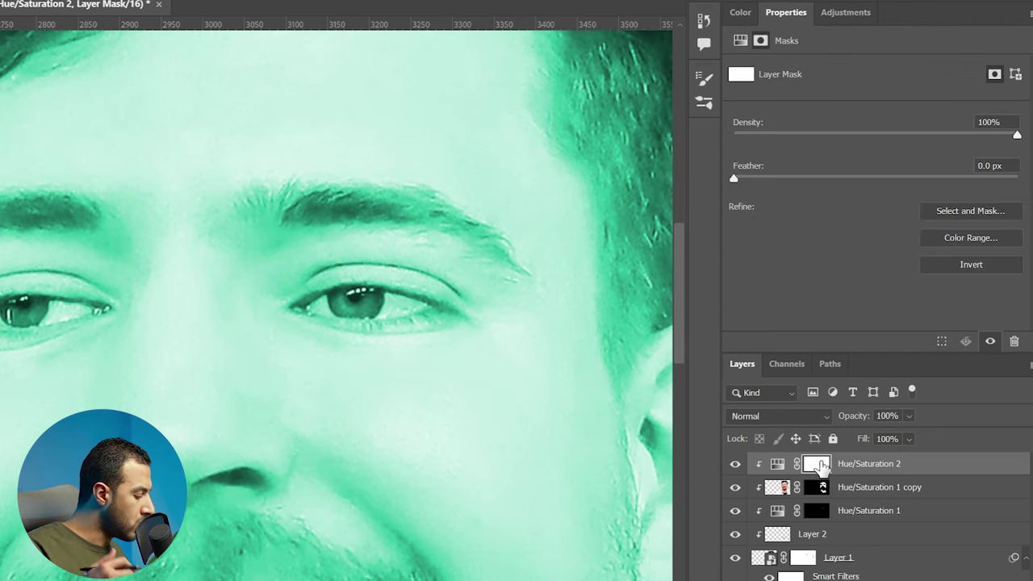
double_click(969, 477)
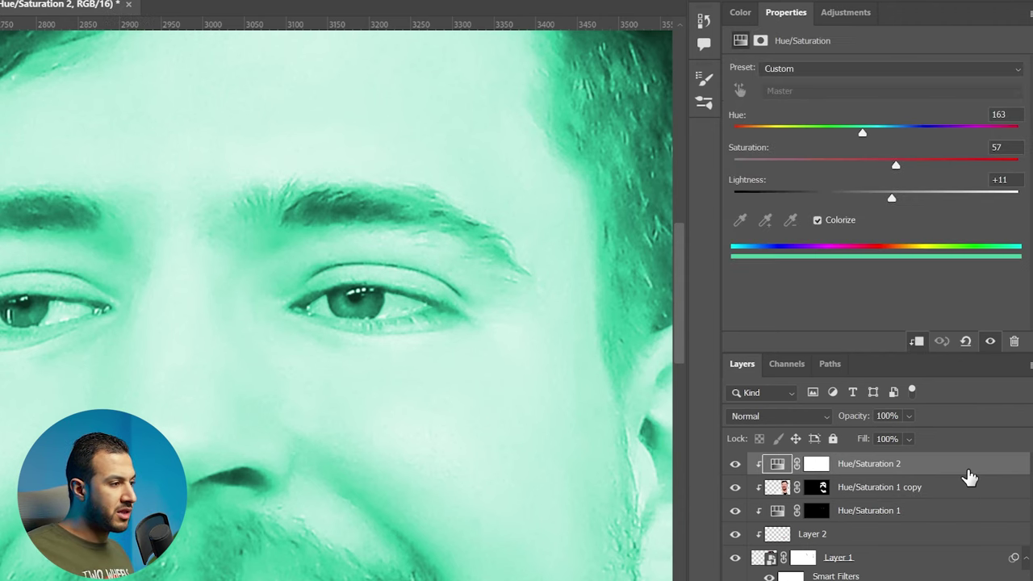
drag(541, 129, 699, 58)
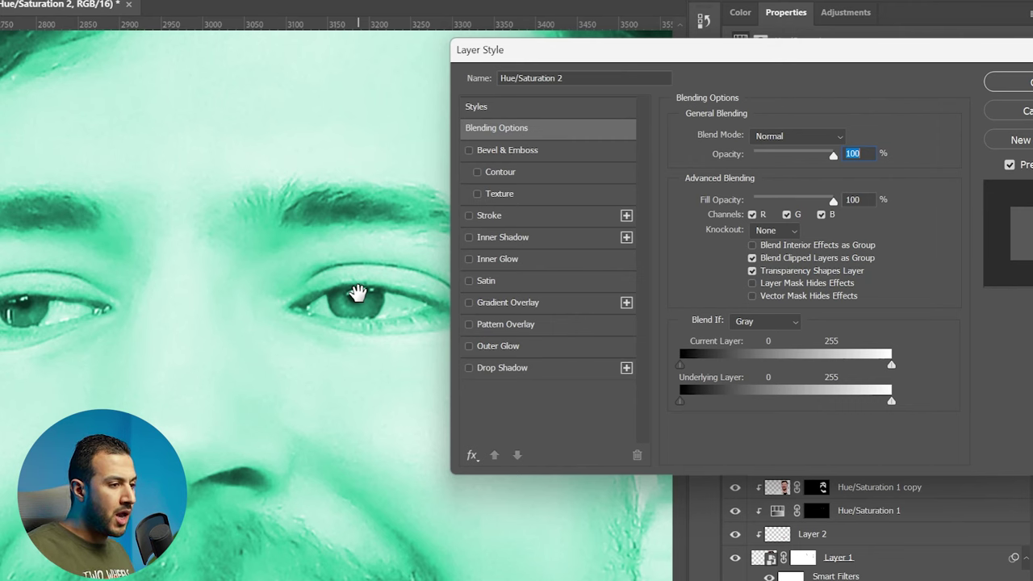
drag(684, 401, 736, 401)
click(1007, 95)
Invert the green Hue/Saturation adjustment's mask to black.
click(817, 465)
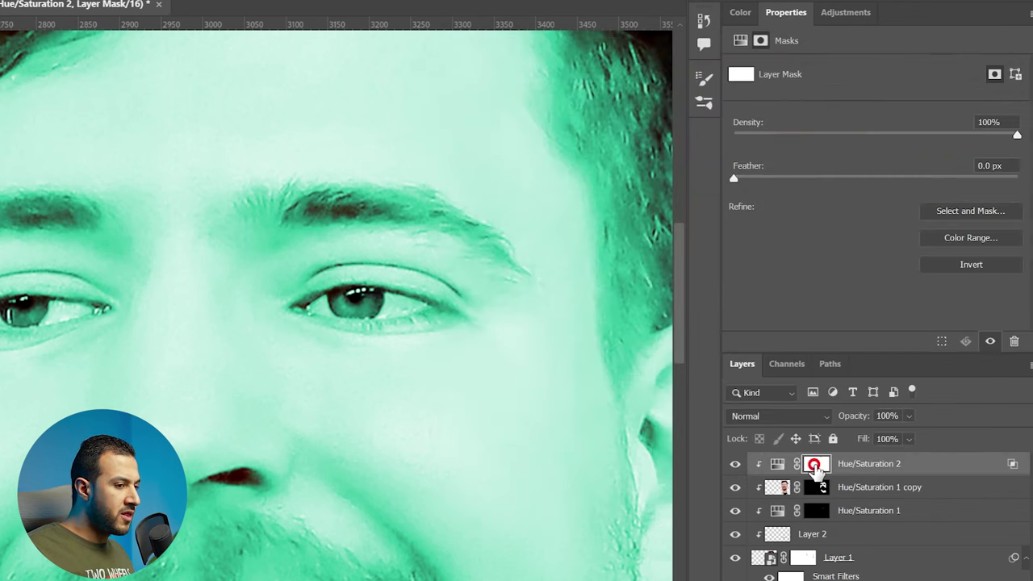
key(ctrl+i)
scroll(384, 325, up, 2)
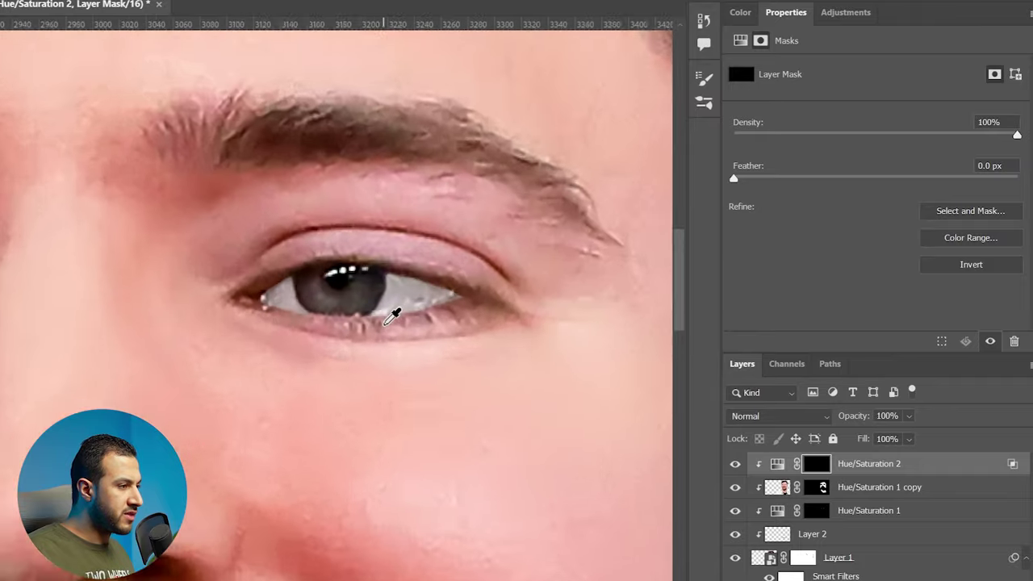
Reveal the green color on both irises by painting the mask white with a small Hard Round brush.
right_click(265, 302)
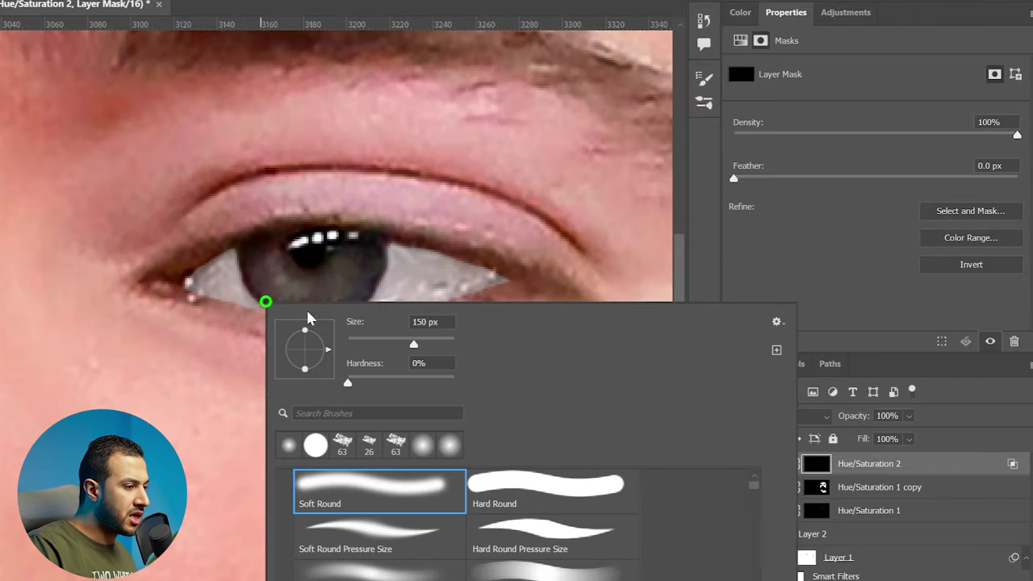
click(485, 488)
drag(396, 348, 391, 345)
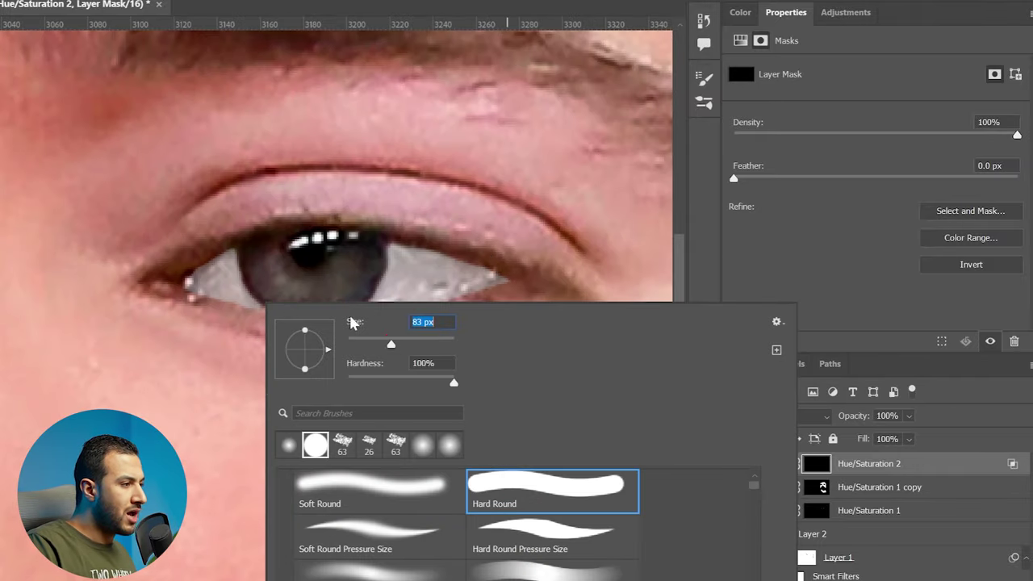
mouse_move(300, 266)
mouse_down()
mouse_move(277, 277)
mouse_move(270, 265)
mouse_move(316, 279)
mouse_move(341, 258)
mouse_move(279, 259)
mouse_move(345, 260)
mouse_move(335, 286)
mouse_up()
drag(298, 344, 484, 308)
click(79, 279)
drag(358, 346, 312, 380)
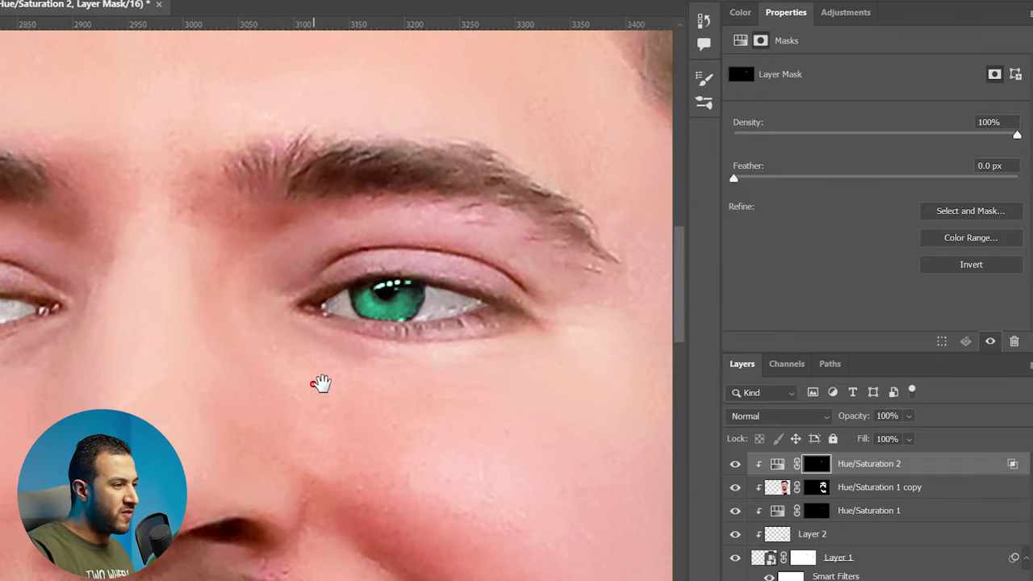
Soften the iris color by setting the adjustment's Saturation to 35 and Lightness to +5.
double_click(944, 467)
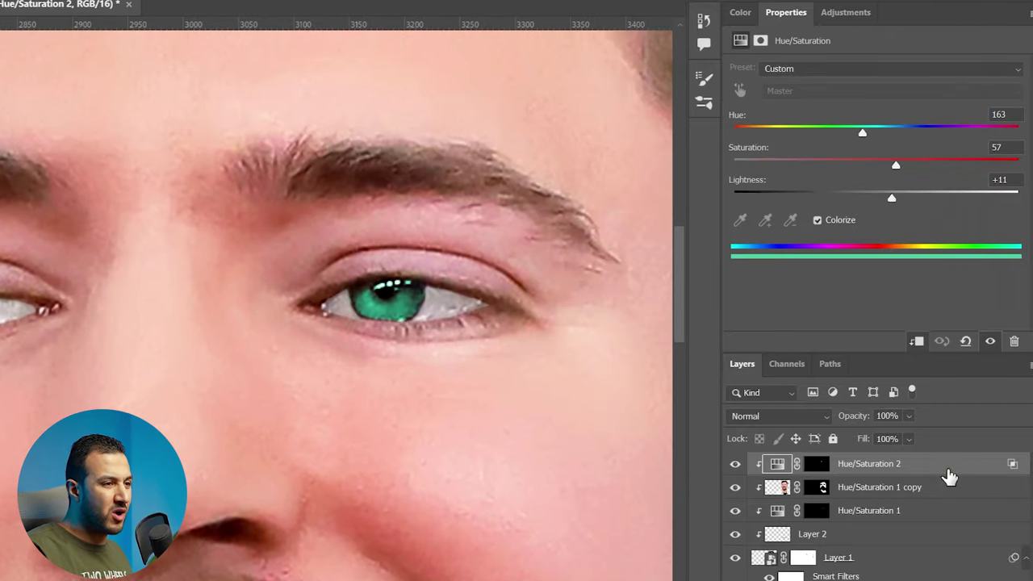
click(974, 111)
drag(892, 202, 835, 151)
key(space)
drag(528, 382, 496, 376)
key(z)
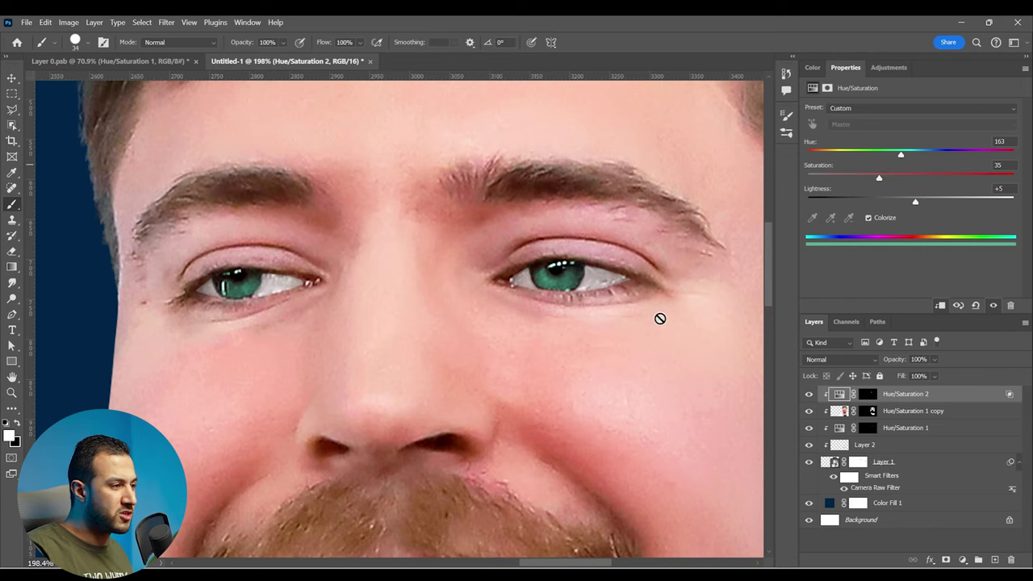
mouse_move(666, 338)
mouse_down()
mouse_move(600, 312)
mouse_move(613, 226)
mouse_up()
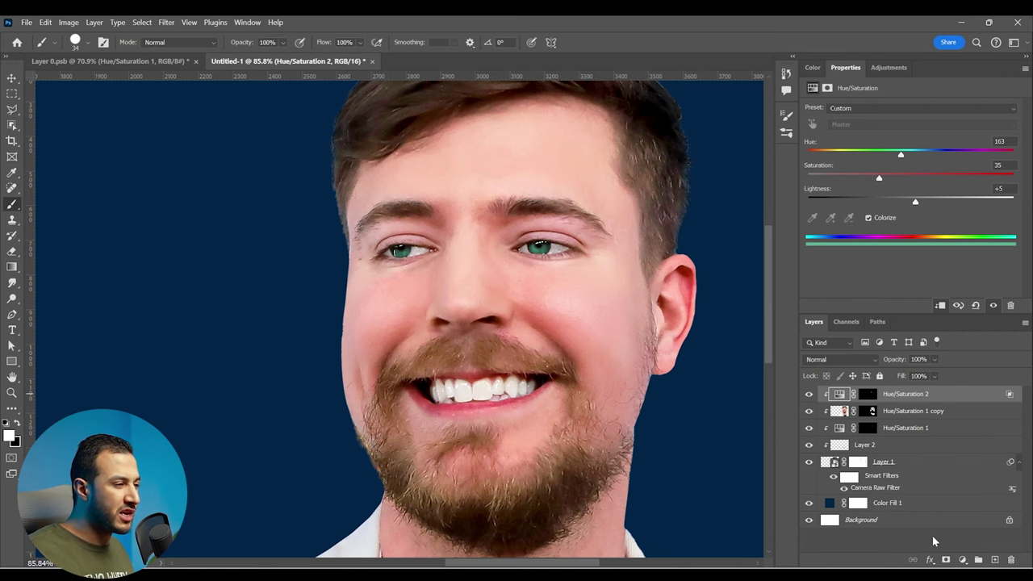
key(v)
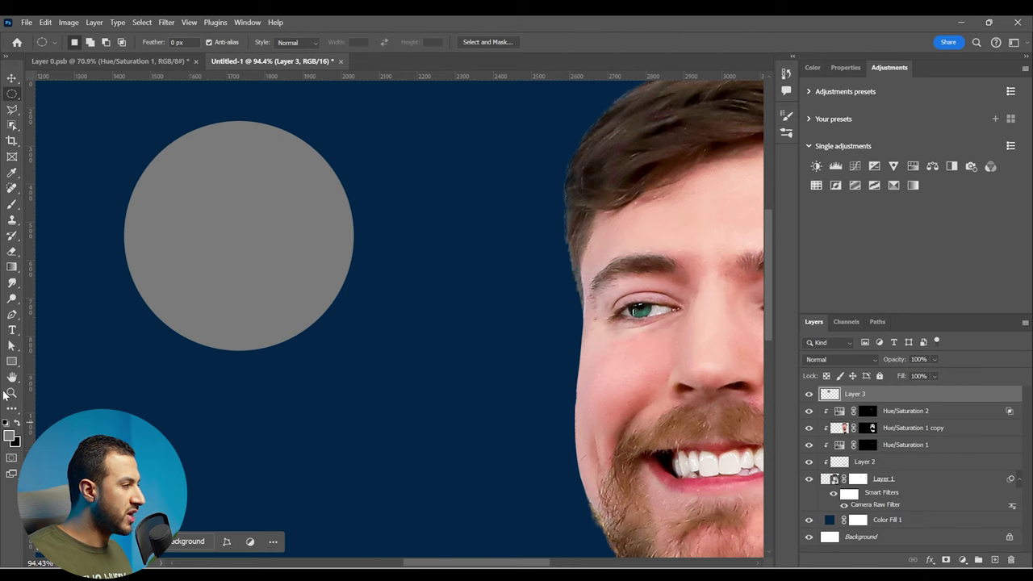
click(12, 298)
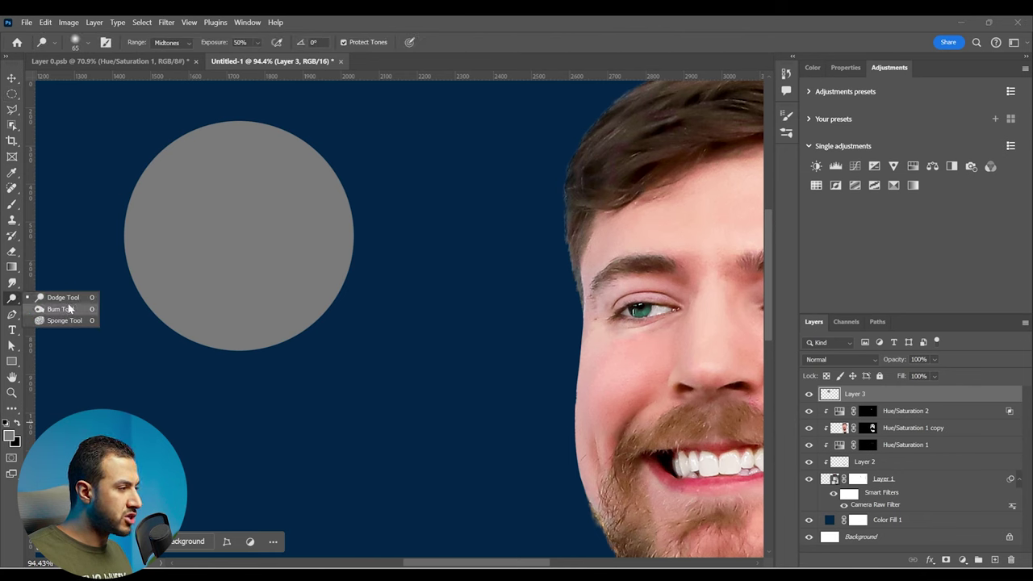
click(896, 430)
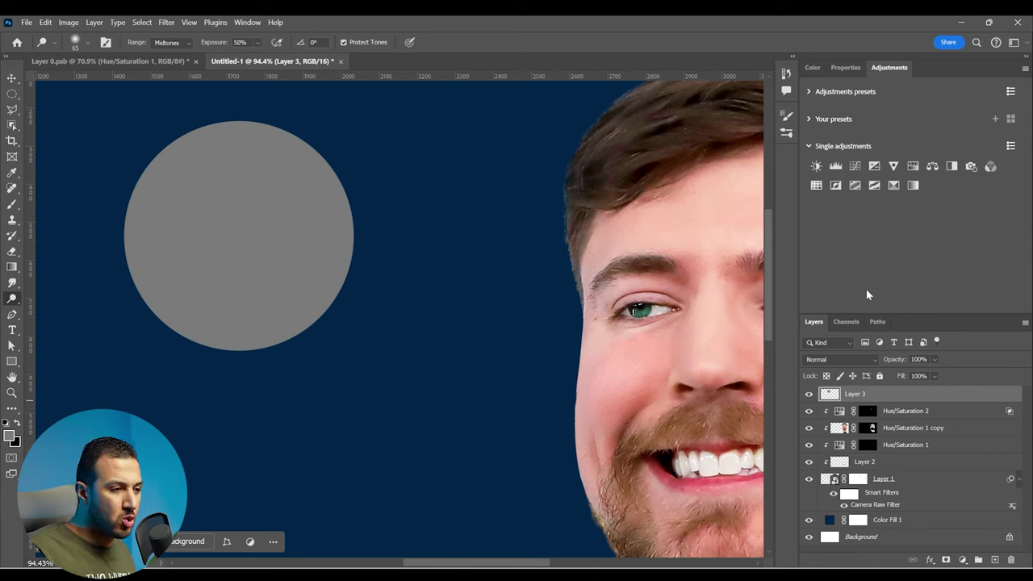
Add a Curves adjustment clipped to the gray circle layer and raise the midtones to brighten it strongly.
click(853, 165)
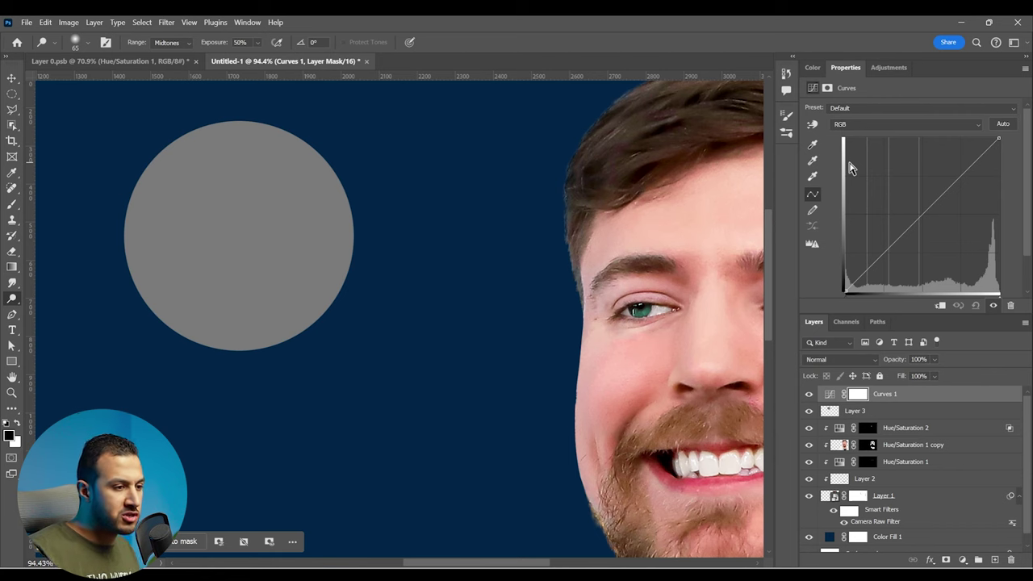
click(941, 305)
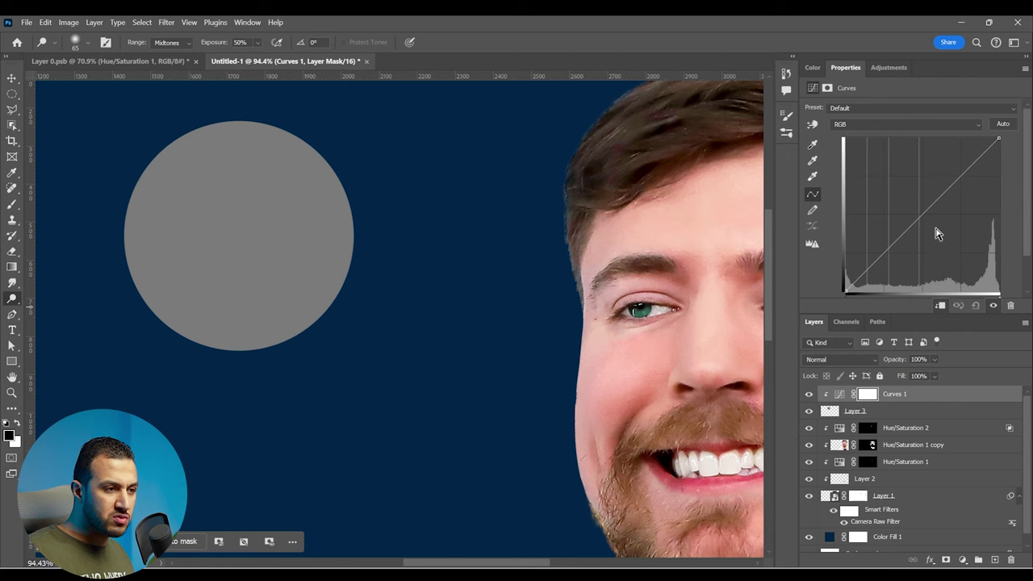
key(ctrl+z)
drag(915, 220, 884, 195)
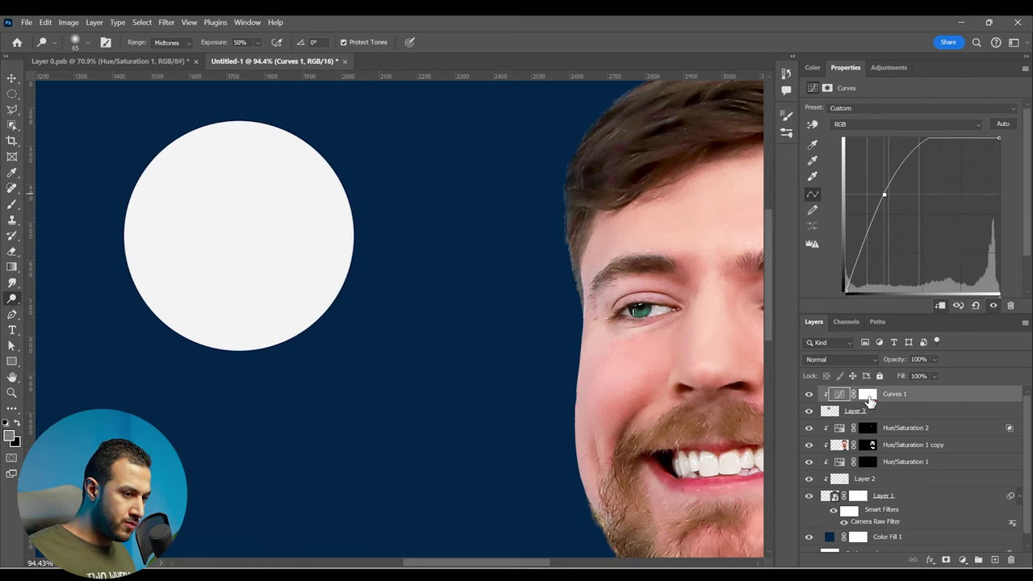
Invert the brightening Curves mask to black and rename the adjustment as dodge.
click(869, 396)
key(ctrl+i)
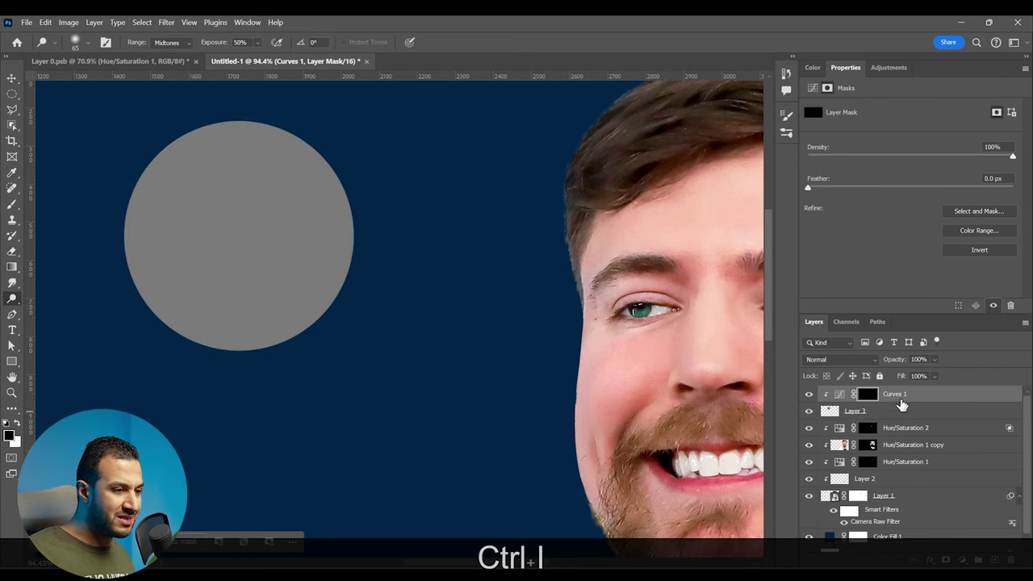
double_click(897, 396)
text(do)
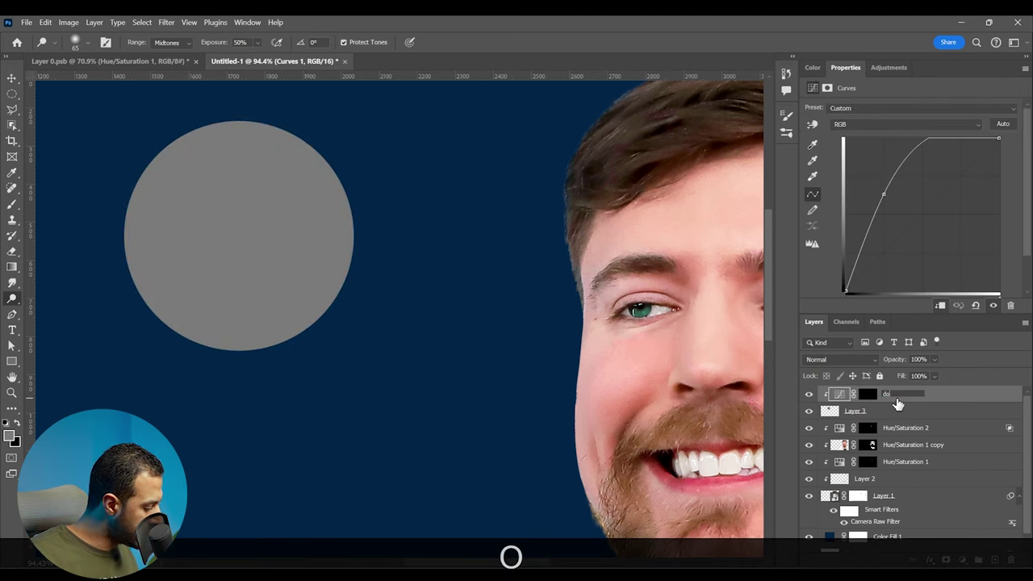
text(dge)
Add a second Curves adjustment with lowered midtones above dodge and clip it to the gray circle.
click(878, 70)
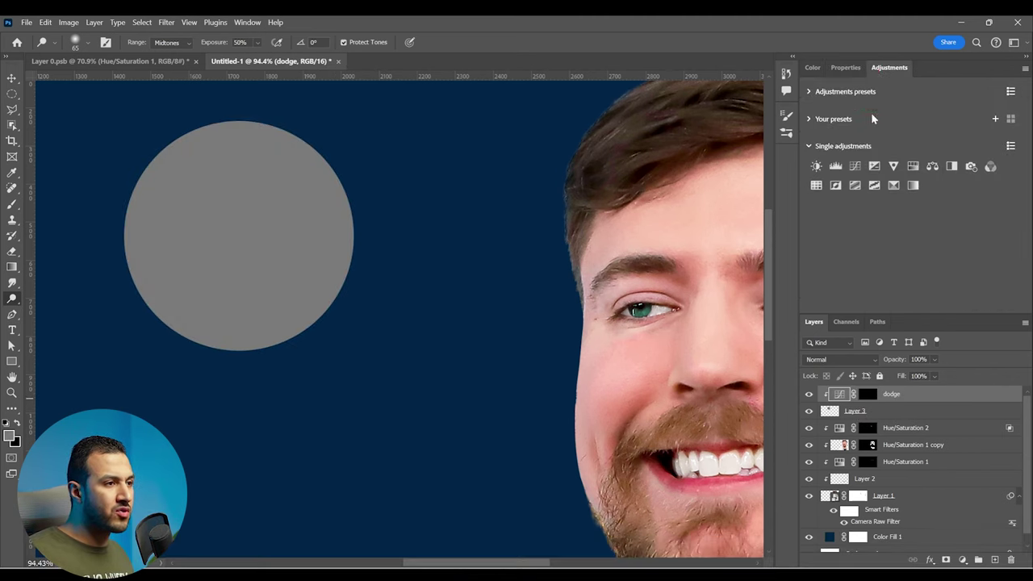
click(856, 166)
drag(904, 224, 929, 250)
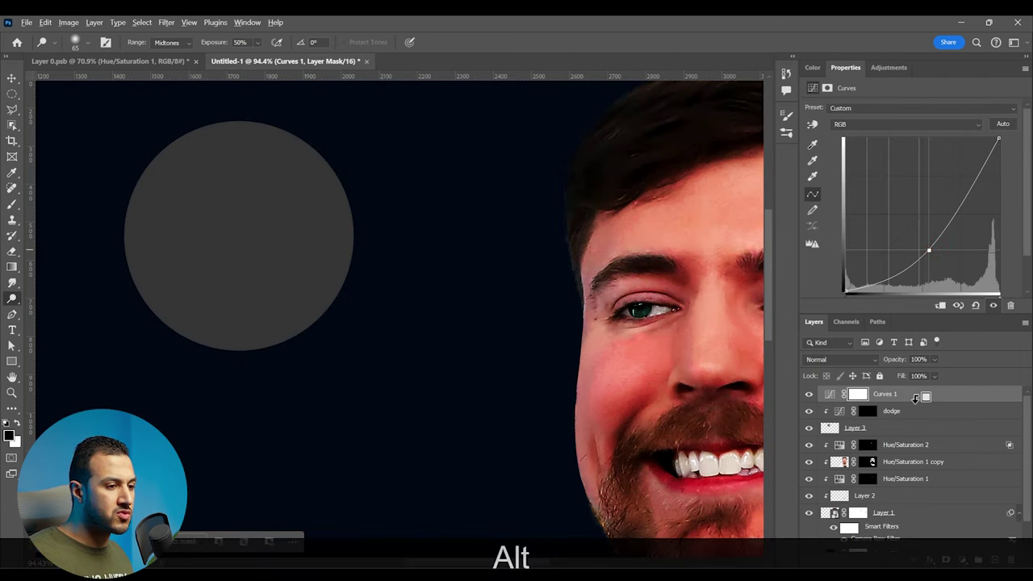
alt+click(916, 399)
Rename the darkening Curves adjustment as burn and invert its mask to black.
double_click(892, 394)
text(burn)
key(Return)
click(868, 394)
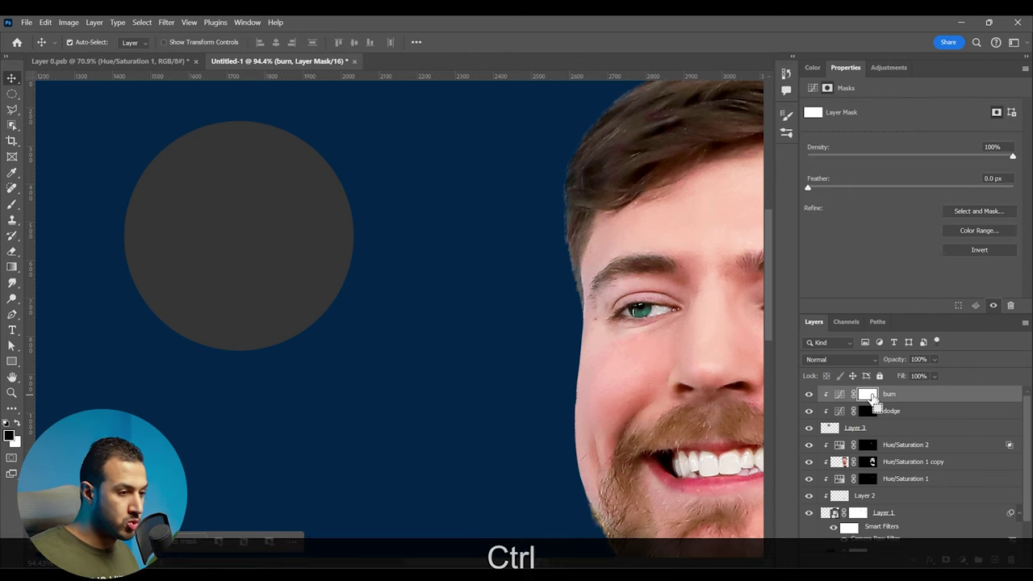
key(ctrl+i)
Target the burn mask and set up a white Soft Round brush at 401 px with 36% flow.
scroll(225, 240, up, 2)
drag(252, 233, 486, 277)
scroll(449, 296, up, 2)
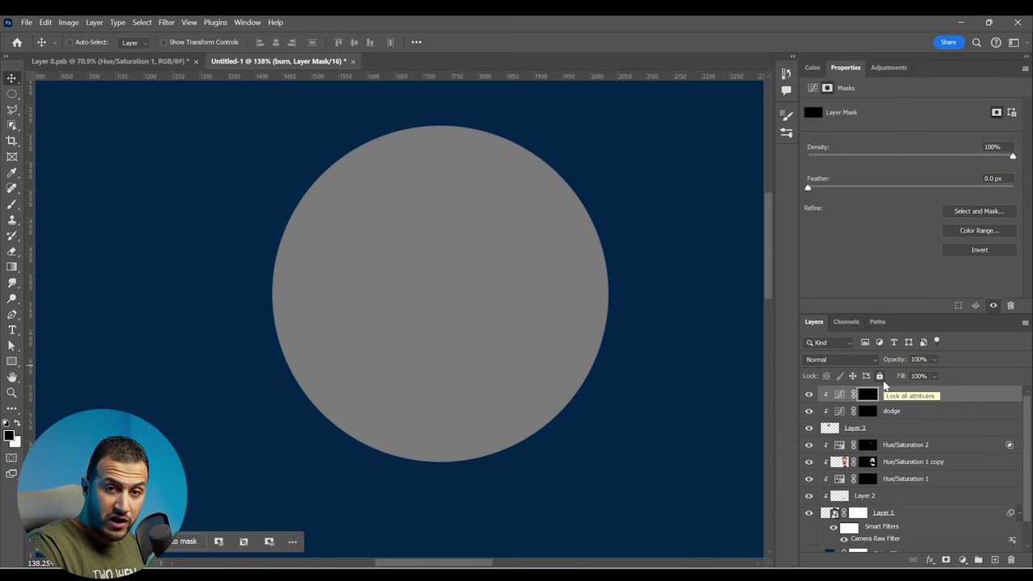
key(b)
click(952, 399)
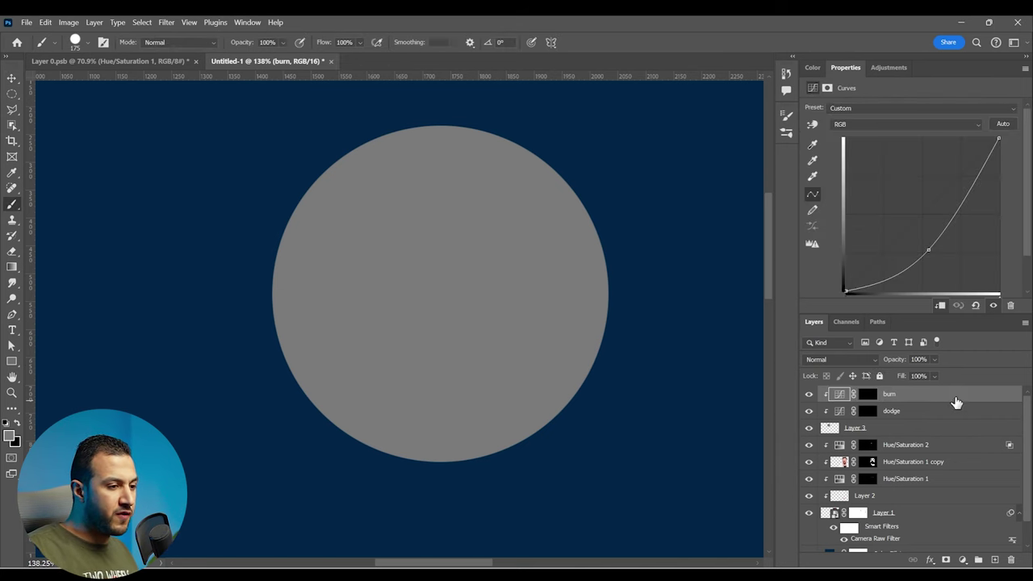
click(939, 396)
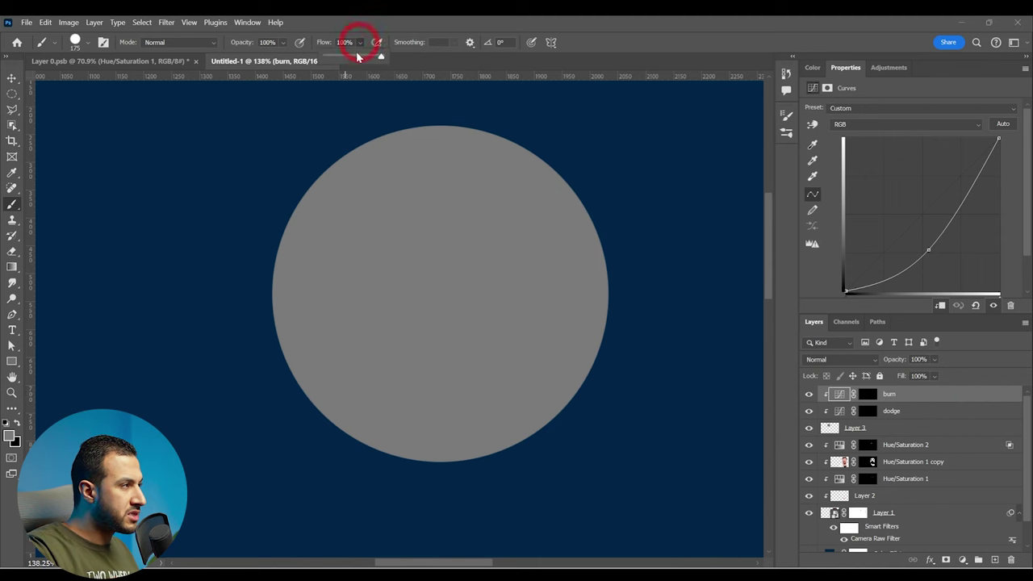
click(345, 54)
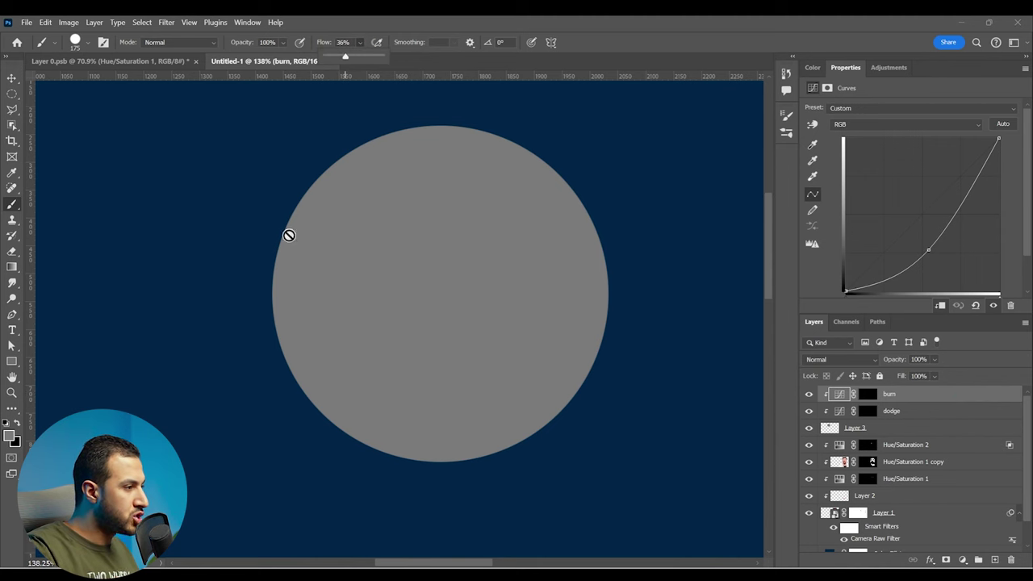
click(13, 205)
click(868, 395)
right_click(552, 294)
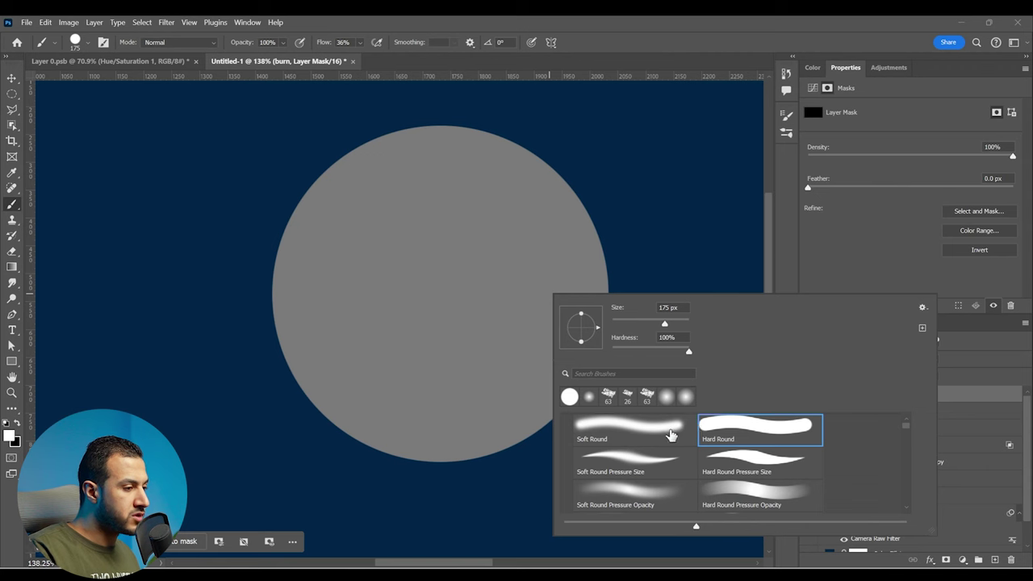
click(668, 428)
click(678, 323)
Paint shading on the circle's lower-right side in the burn mask and a highlight on its upper-left side in the dodge mask.
click(620, 210)
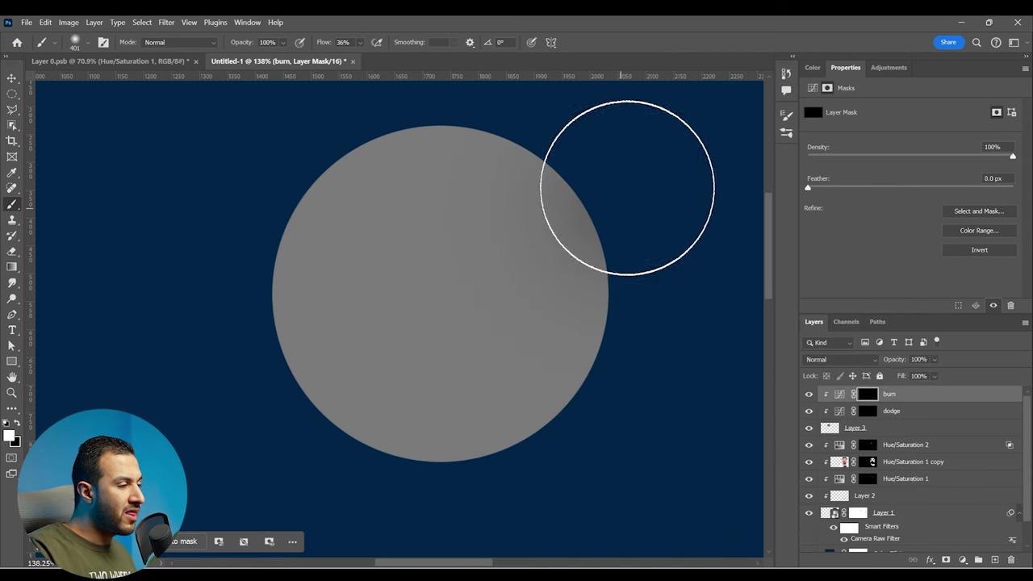
mouse_move(614, 238)
mouse_down()
mouse_move(554, 330)
mouse_move(369, 445)
mouse_move(212, 423)
mouse_up()
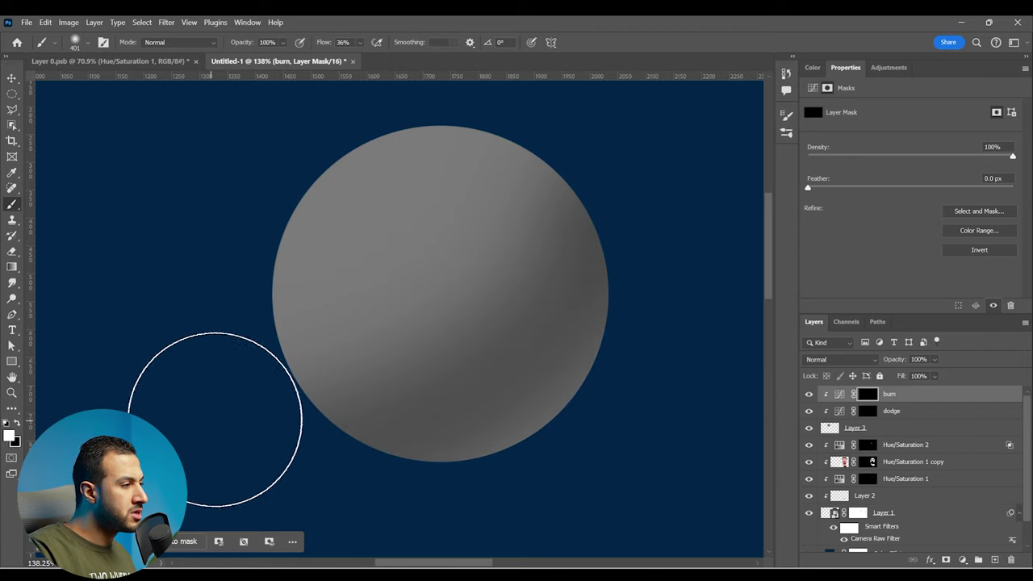
click(872, 411)
mouse_move(473, 243)
mouse_down()
mouse_move(387, 142)
mouse_move(212, 272)
mouse_up()
Deepen the shadow along the circle's right and lower edge by painting white with the soft brush on the burn mask.
key(z)
alt+click(499, 345)
click(499, 345)
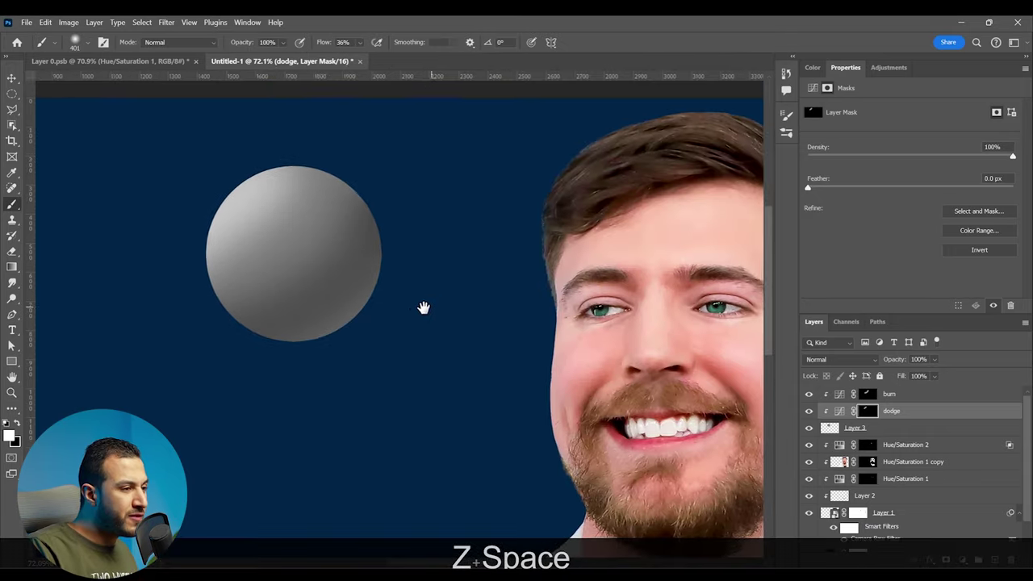
drag(425, 307, 378, 305)
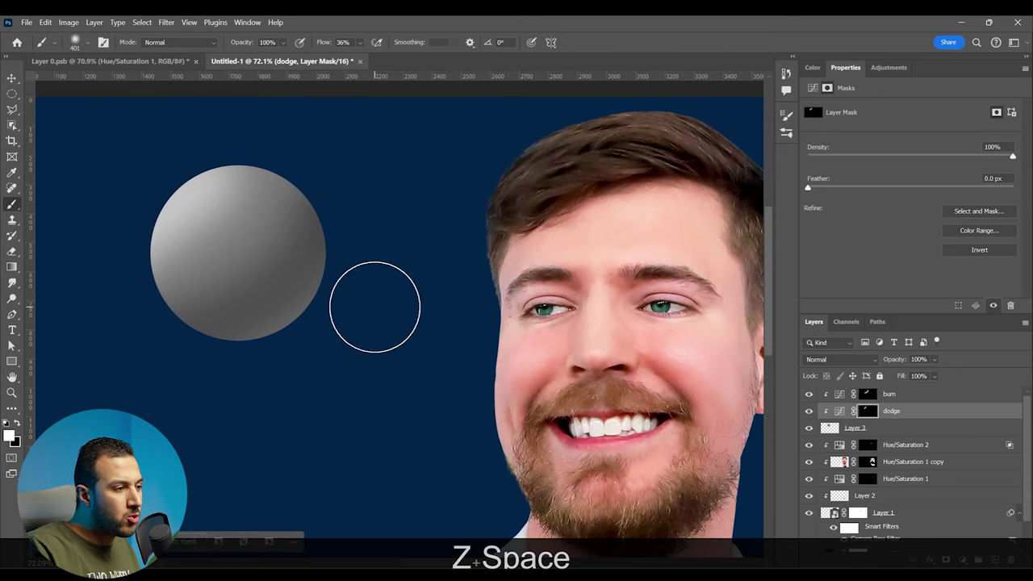
key(space)
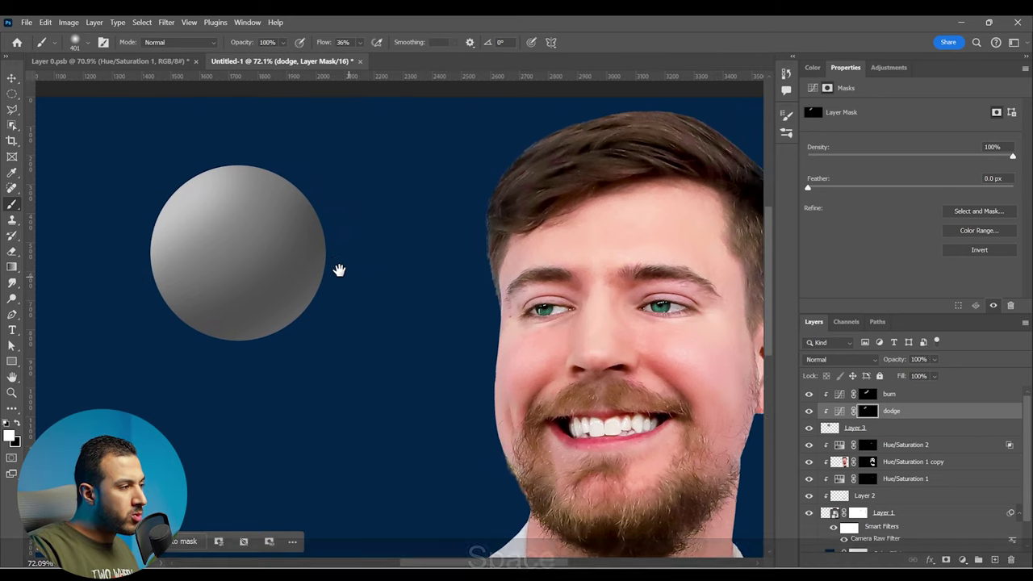
drag(342, 270, 364, 277)
key(z)
mouse_move(283, 251)
mouse_down()
mouse_move(457, 293)
mouse_move(447, 292)
mouse_up()
key(space)
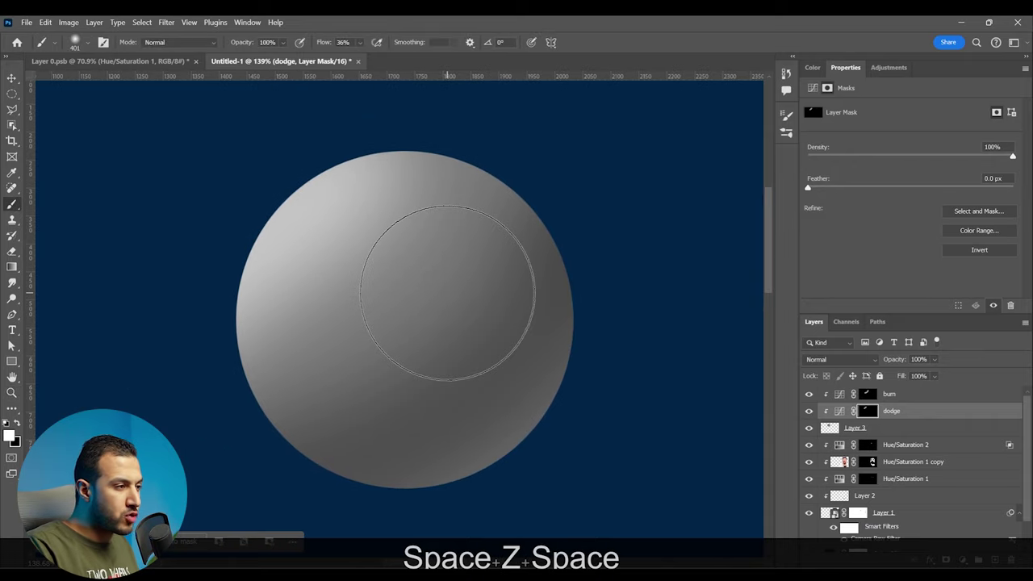
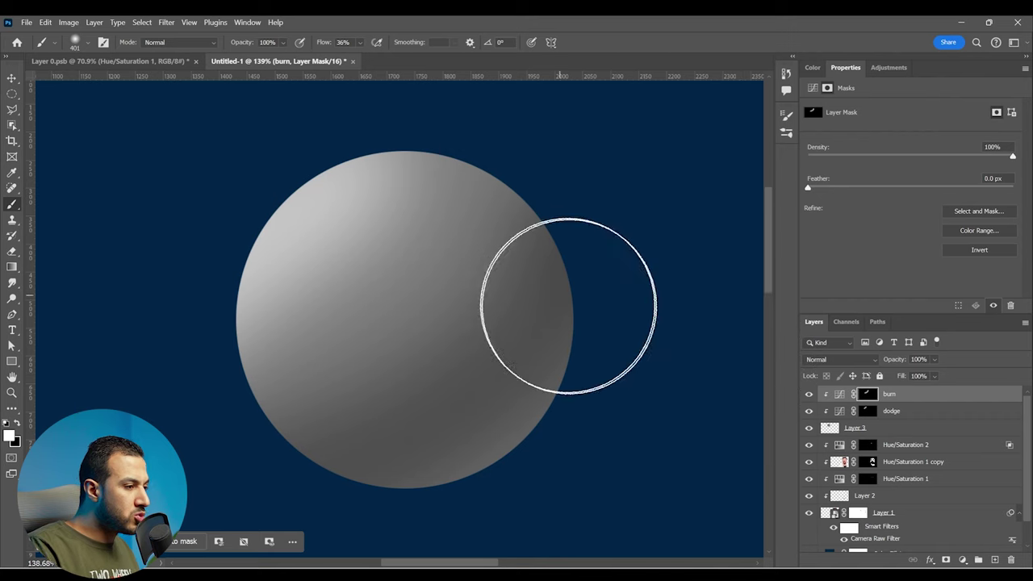
mouse_move(571, 318)
mouse_down()
mouse_move(503, 450)
mouse_move(369, 506)
mouse_move(593, 347)
mouse_move(612, 241)
mouse_move(386, 484)
mouse_move(372, 442)
mouse_move(534, 413)
mouse_move(219, 442)
mouse_up()
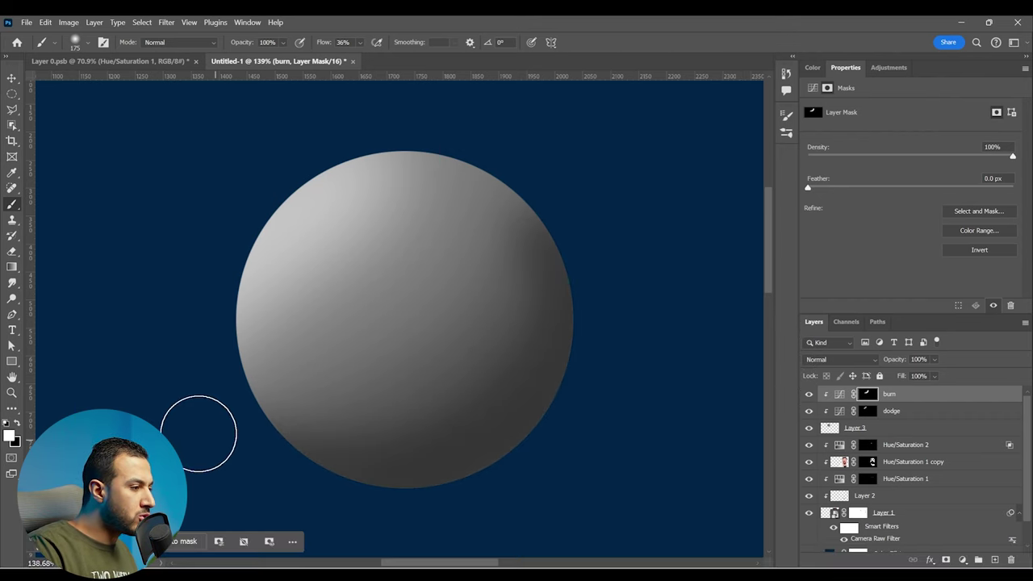
Undo the last burn-mask change, add a clipped, darkening Curves adjustment above burn, and invert its mask to black.
key(ctrl+z)
click(964, 560)
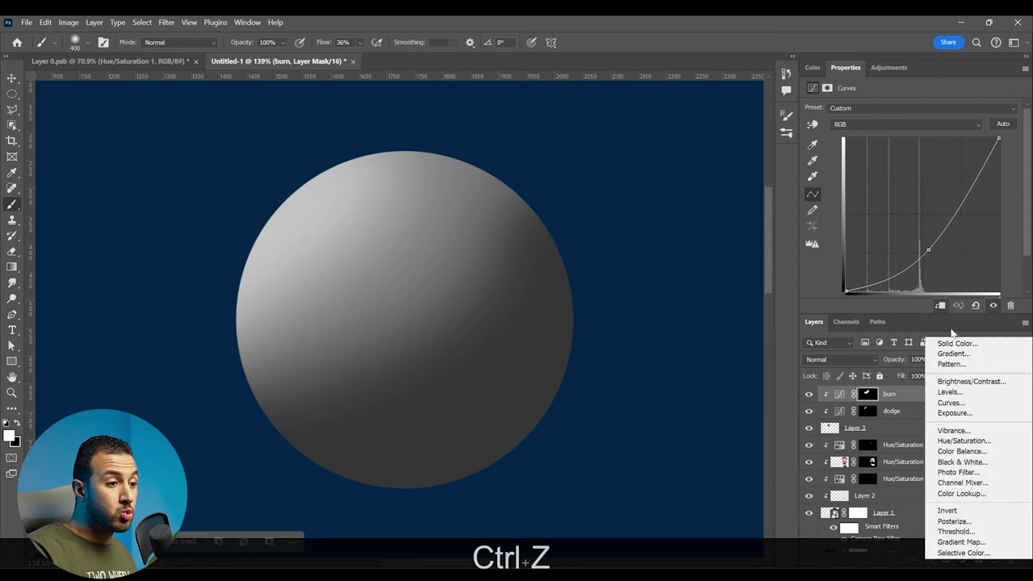
click(951, 403)
drag(918, 223, 934, 244)
key(alt)
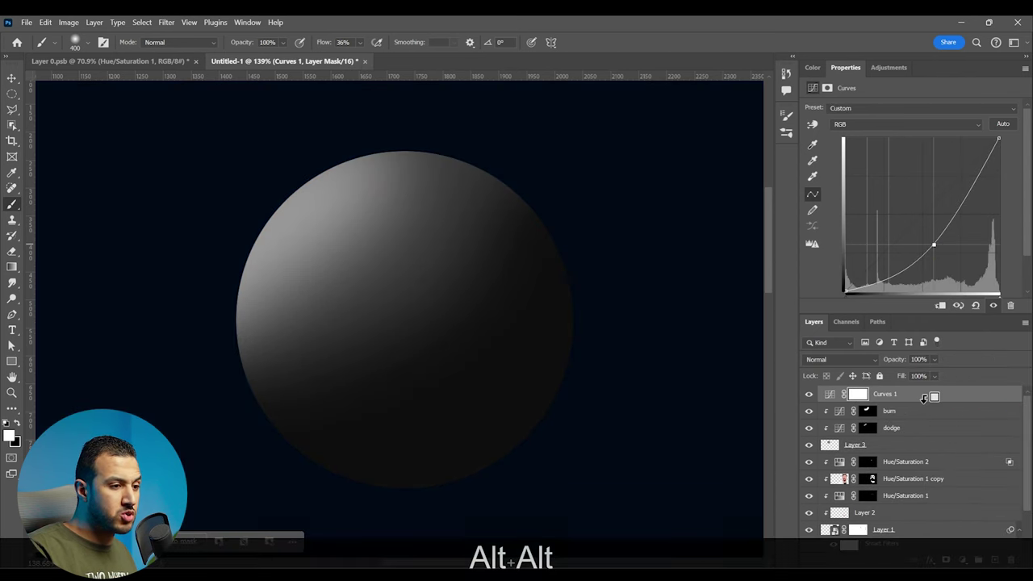
alt+click(924, 398)
key(ctrl+i)
click(868, 394)
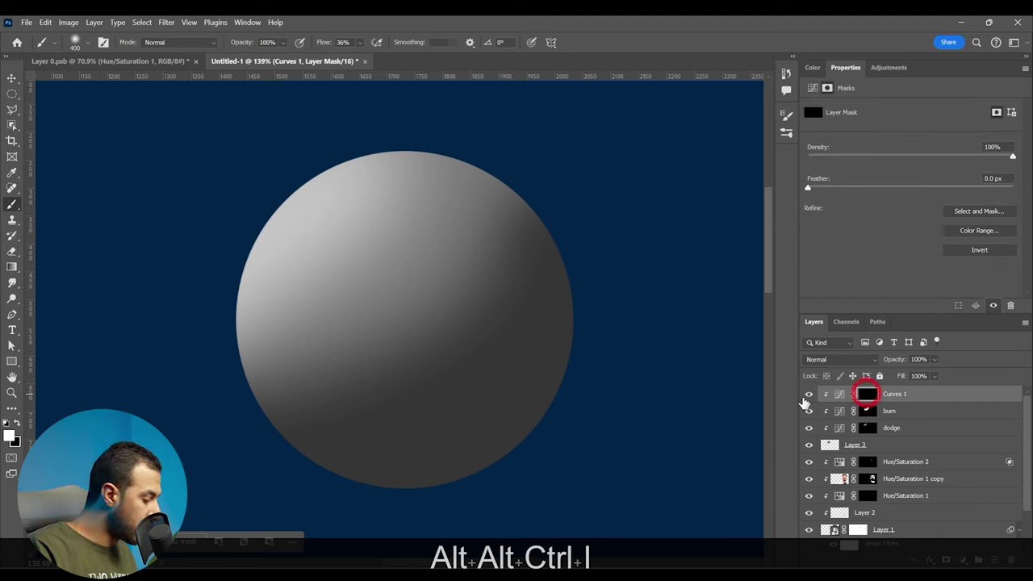
Paint a deeper shadow along the circle's right and lower edge in the new Curves mask with the white soft brush.
key(b)
mouse_move(586, 245)
mouse_down()
mouse_move(585, 293)
mouse_move(422, 469)
mouse_move(311, 475)
mouse_up()
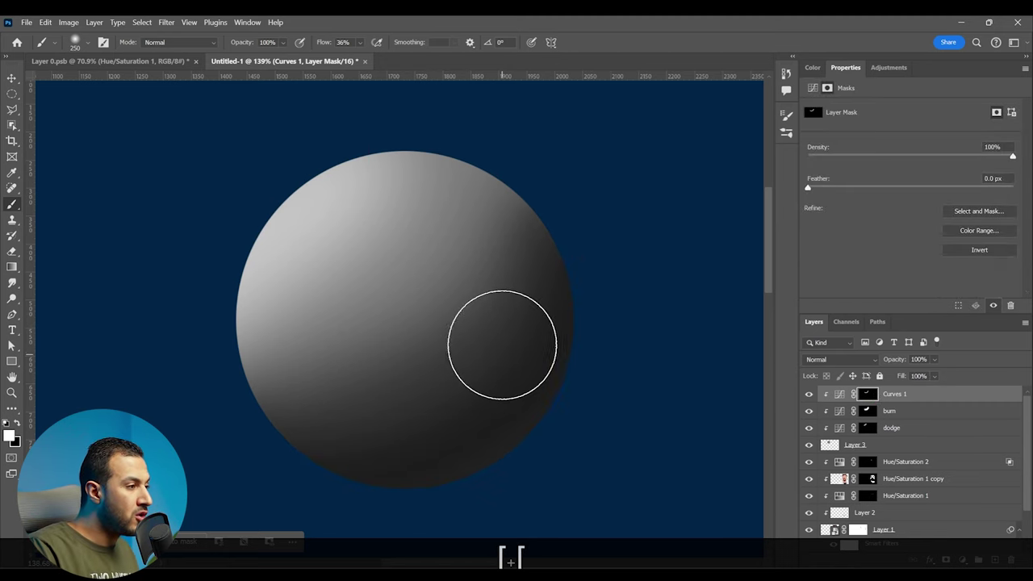
key(space)
drag(502, 345, 523, 356)
In the dodge mask, brighten the upper-left highlight and paint a thin lower-right rim light with a 125 px brush at 14% flow.
click(867, 429)
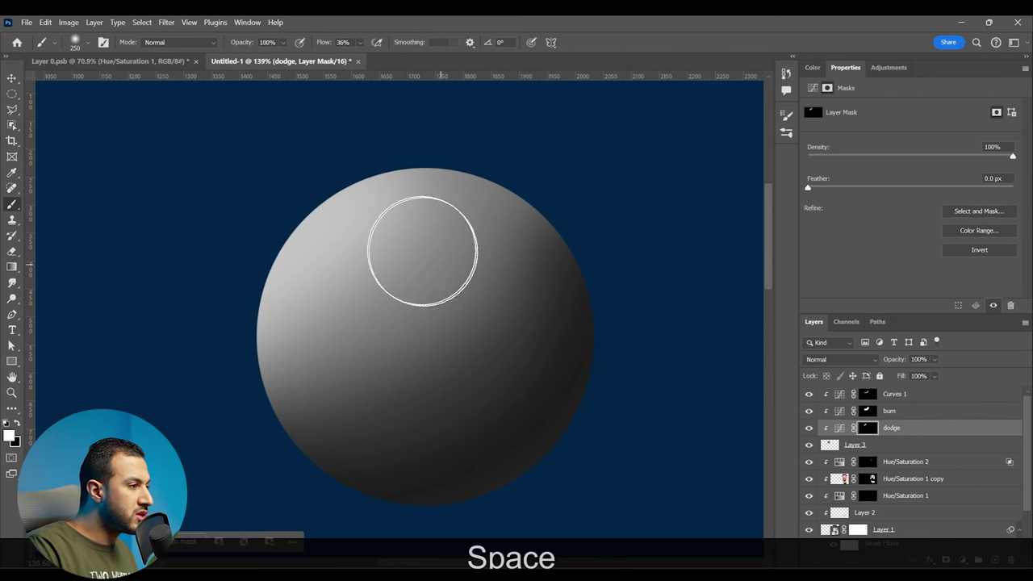
mouse_move(367, 242)
mouse_down()
mouse_move(345, 267)
mouse_move(413, 282)
mouse_up()
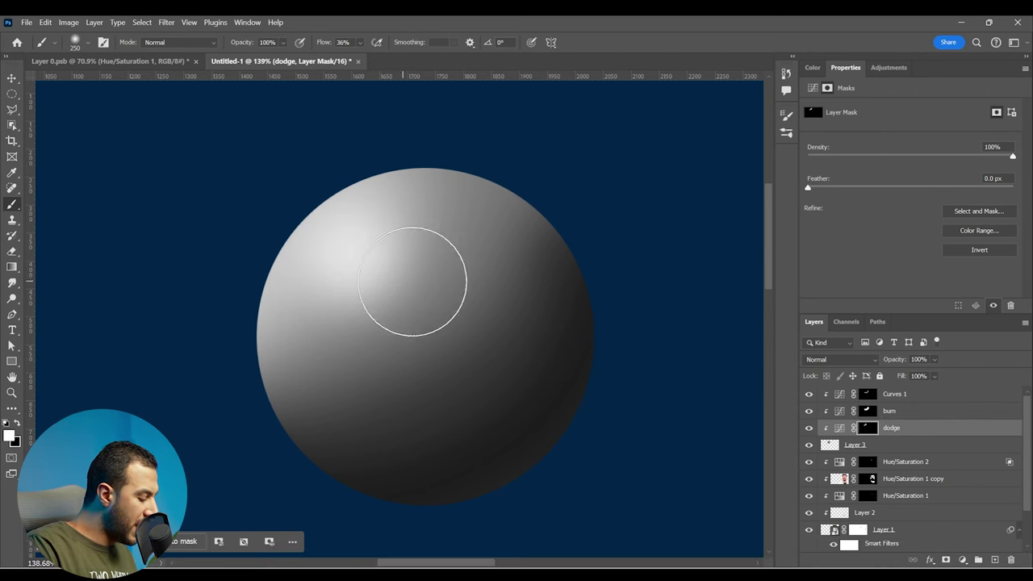
key(bracketleft)
key(bracketleft)
key(bracketleft)
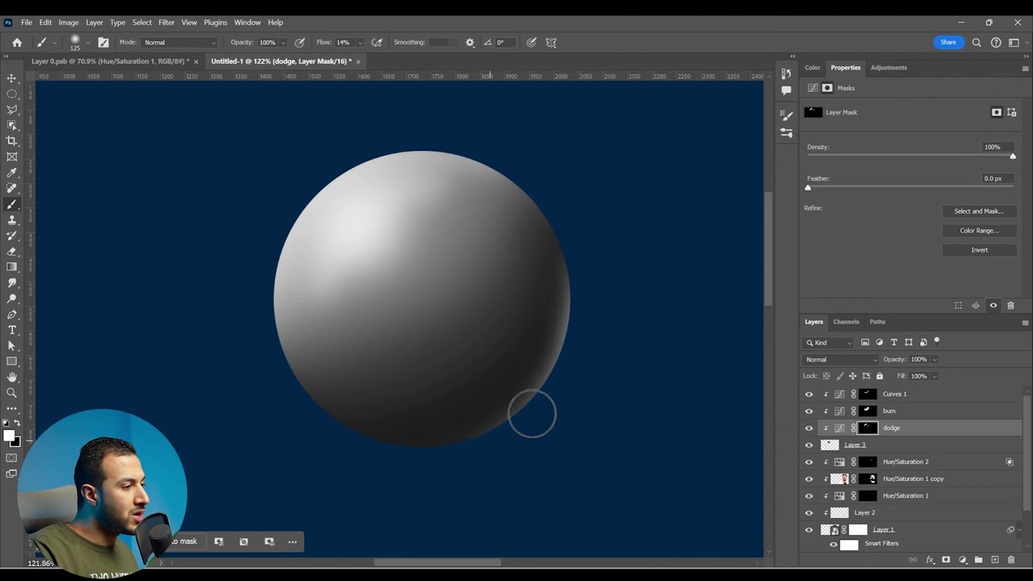
key(z)
drag(617, 347, 615, 344)
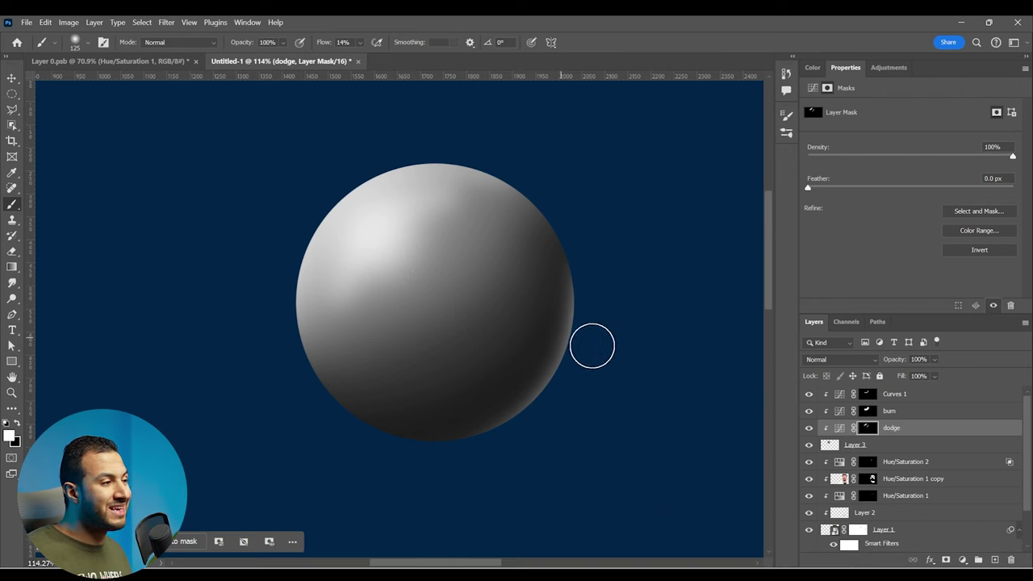
scroll(614, 345, down, 4)
key(space)
drag(634, 371, 410, 344)
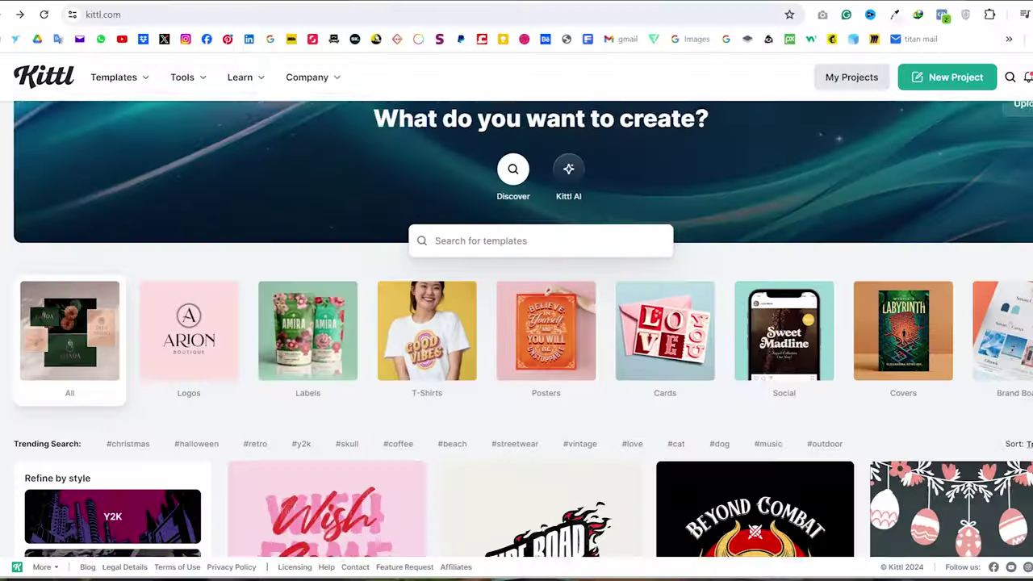
Switch to Kittl and look through its template gallery and its text, shape, ornament and illustration libraries.
scroll(517, 323, down, 10)
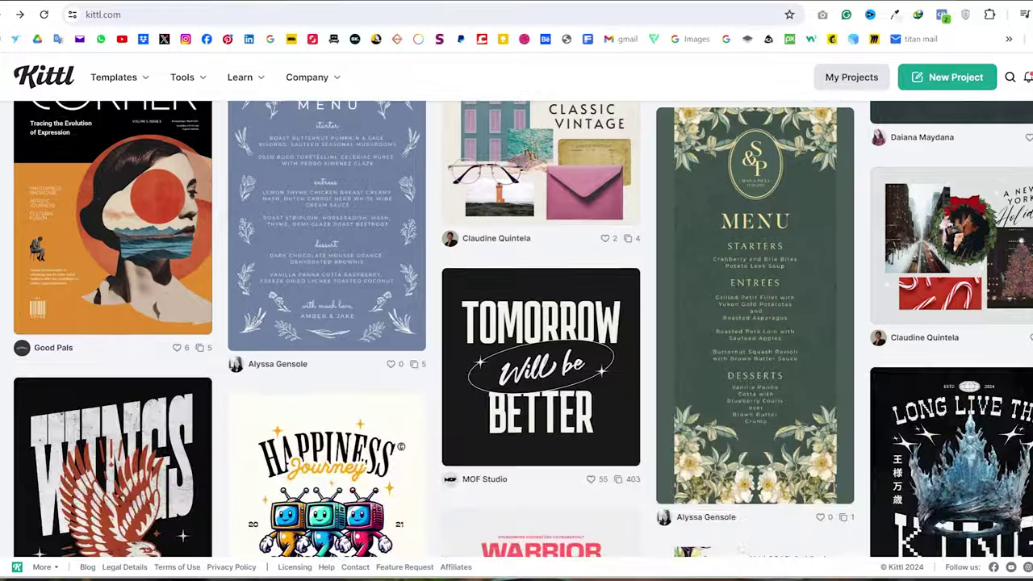
scroll(517, 323, down, 10)
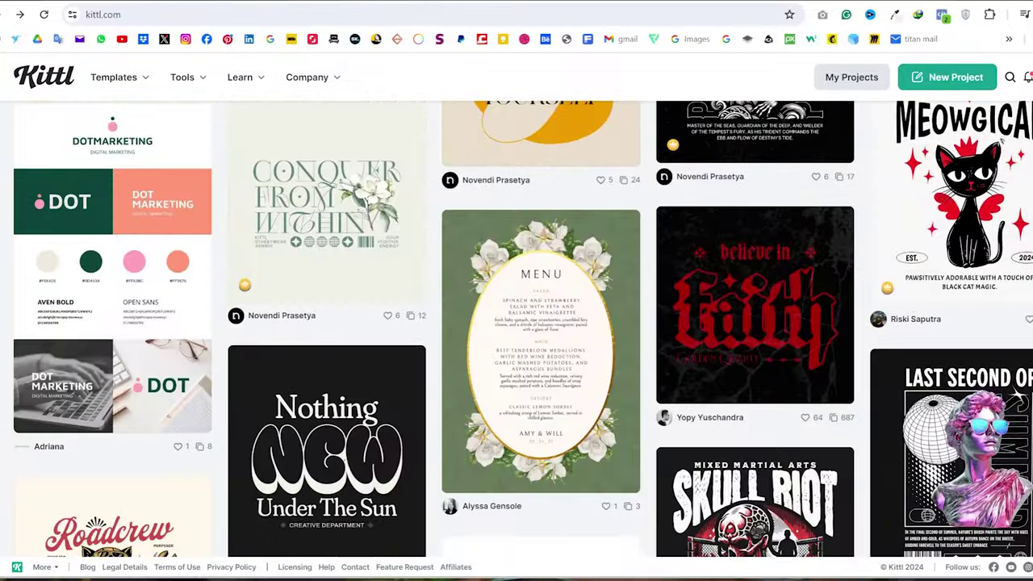
scroll(517, 323, down, 9)
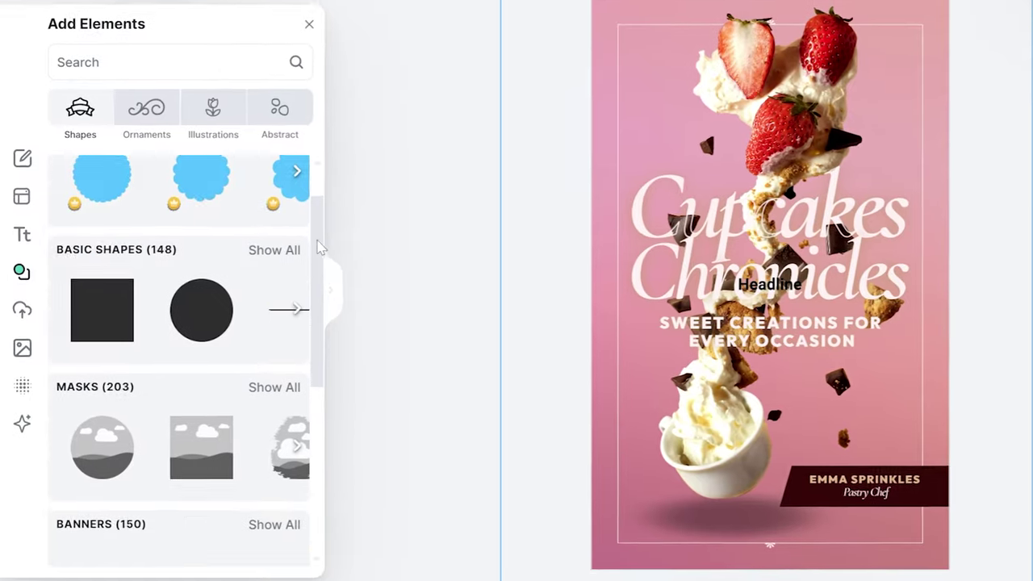
scroll(326, 457, down, 10)
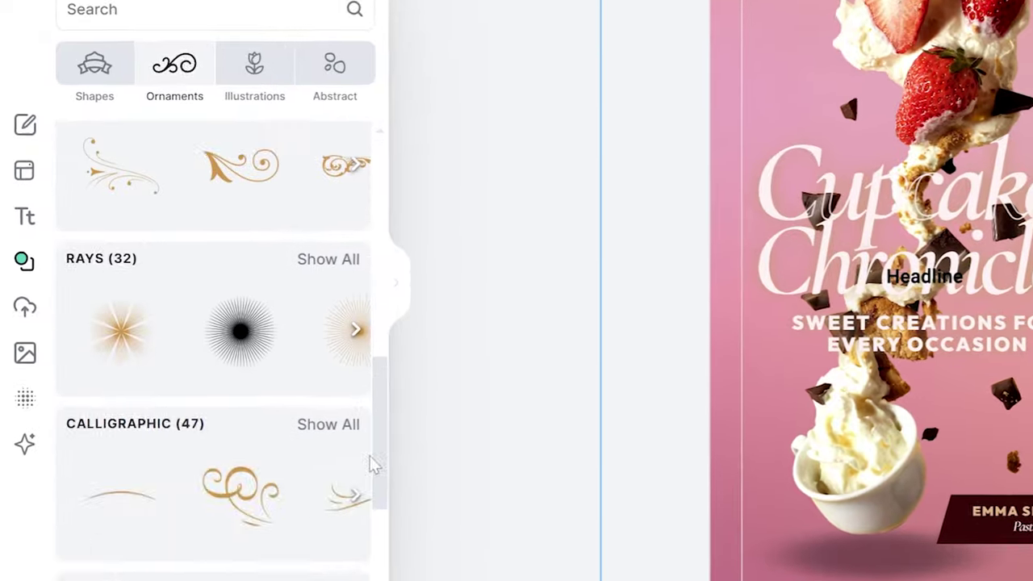
scroll(395, 428, down, 10)
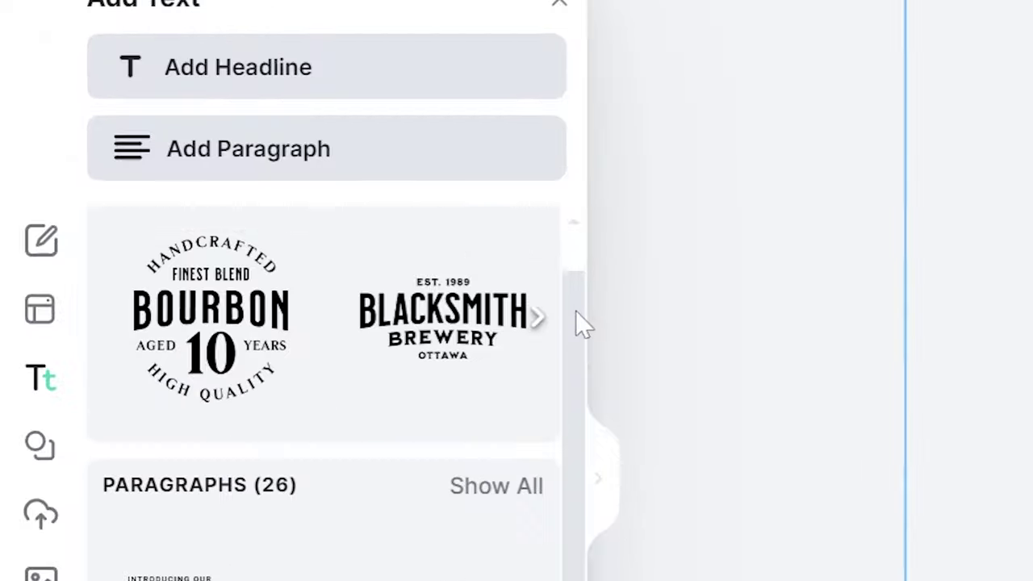
scroll(582, 339, down, 3)
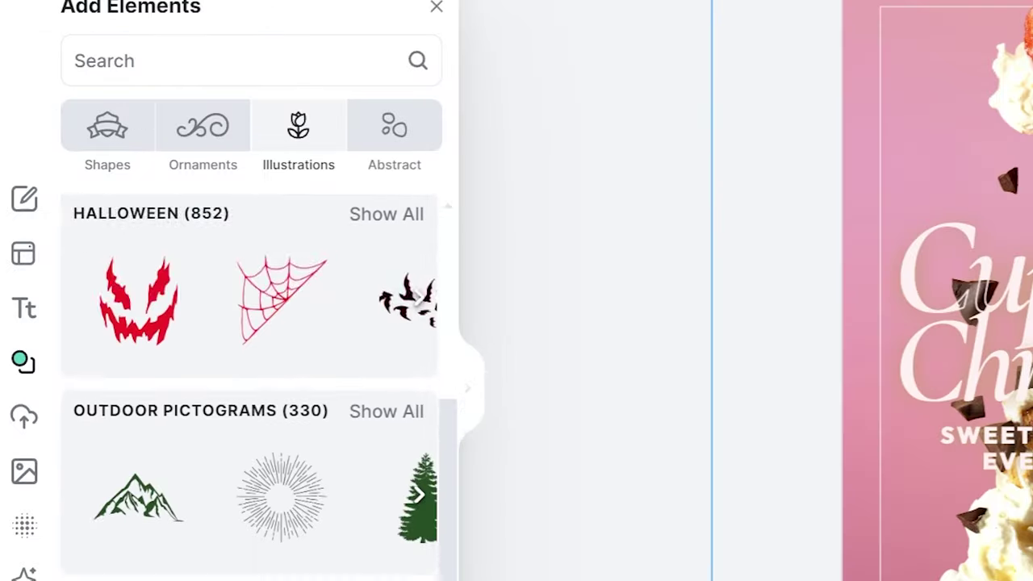
scroll(251, 387, down, 5)
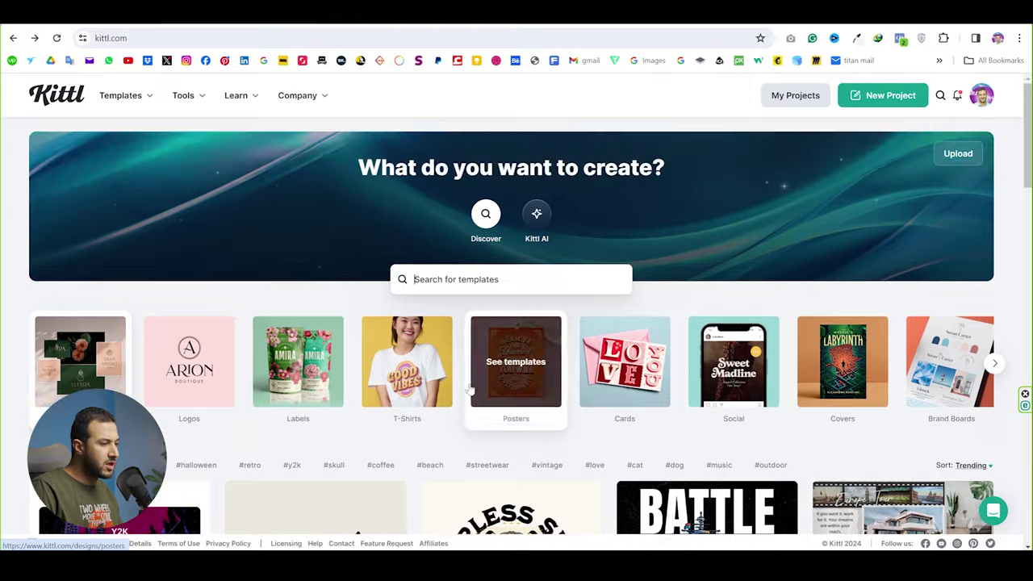
Browse Kittl's Thumbnails template category and open the Gaming Odyssey Thumbnail Design template for editing.
scroll(472, 386, right, 2)
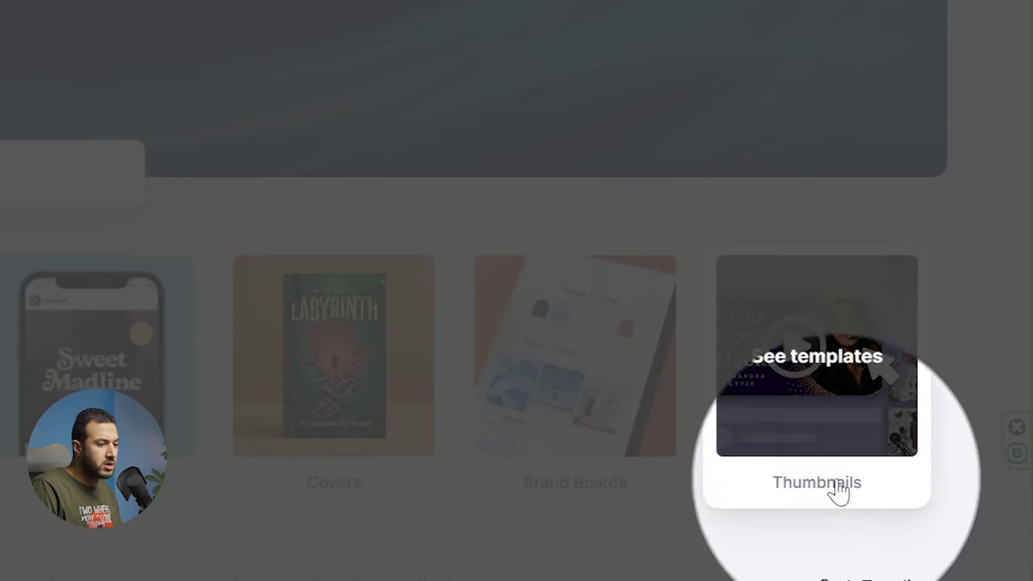
click(832, 393)
scroll(513, 234, down, 3)
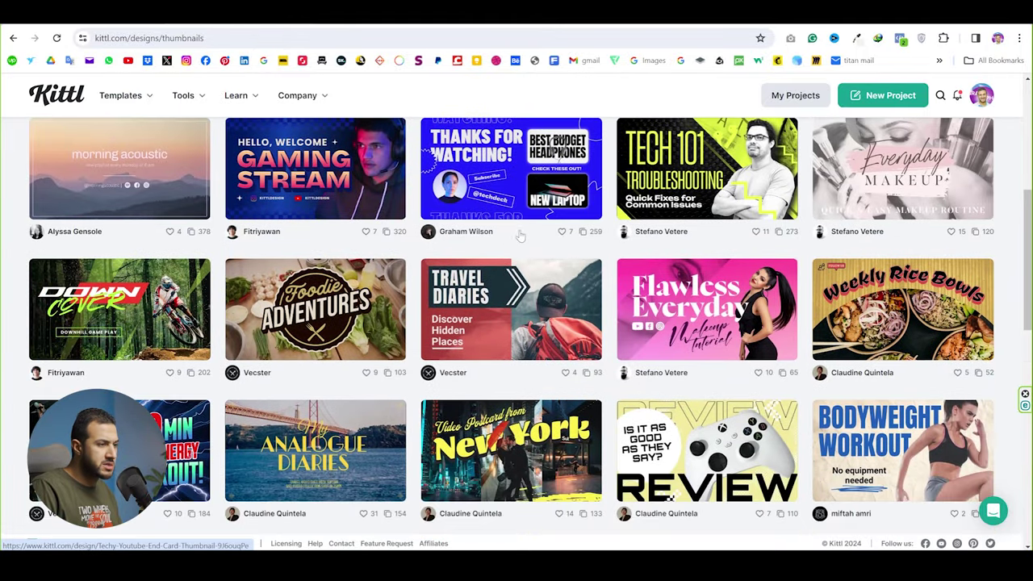
scroll(590, 245, down, 2)
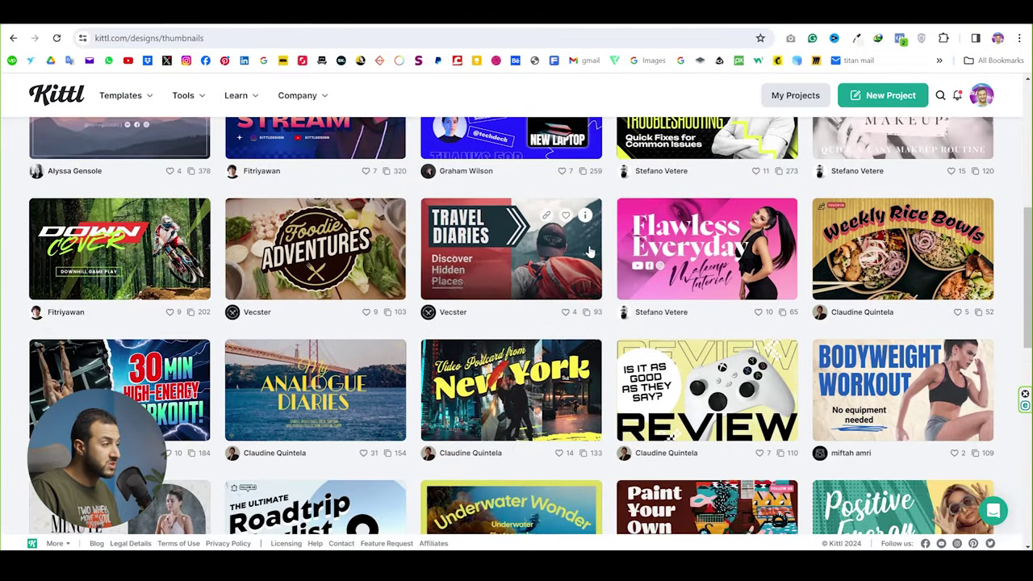
scroll(620, 239, down, 5)
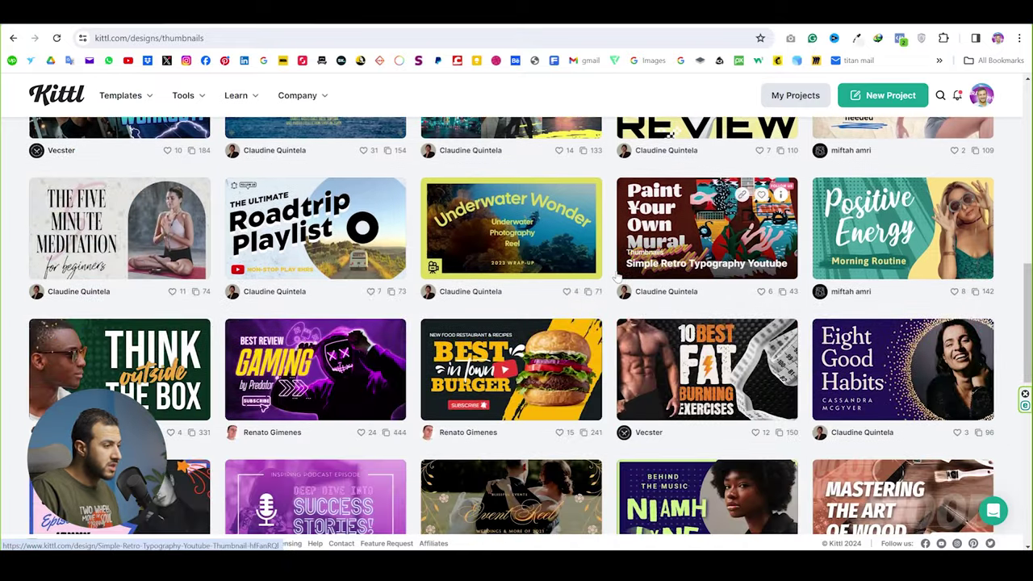
scroll(617, 278, down, 5)
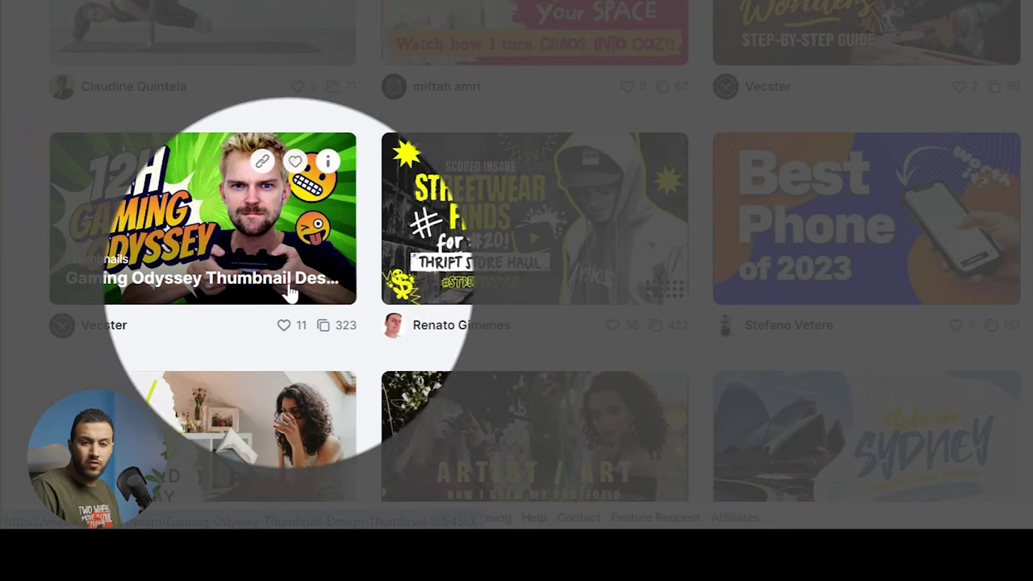
click(178, 233)
key(F1)
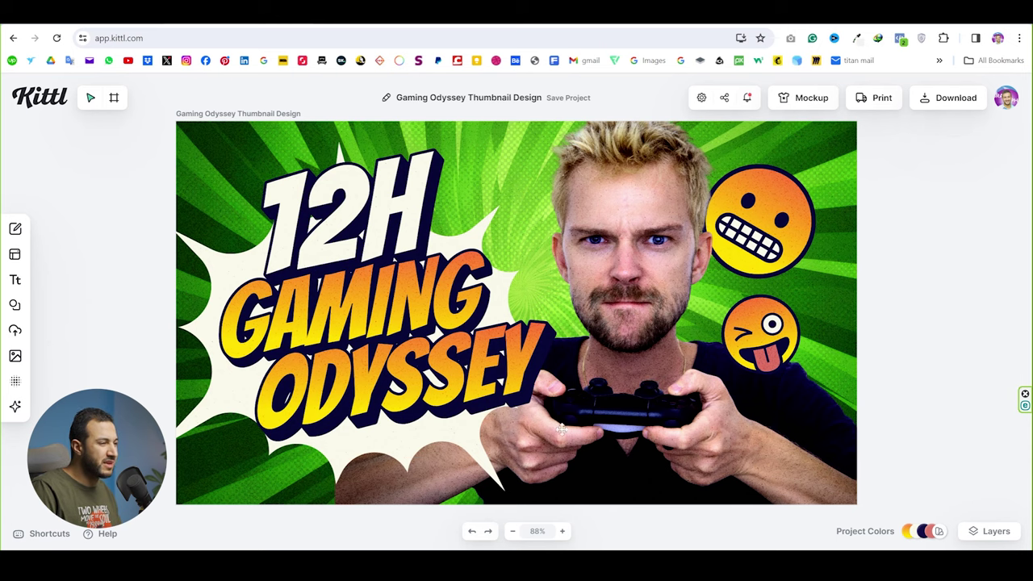
Delete the template's photo of the man with the controller and upload the cut-out portrait with the yellow jacket in its place.
click(555, 267)
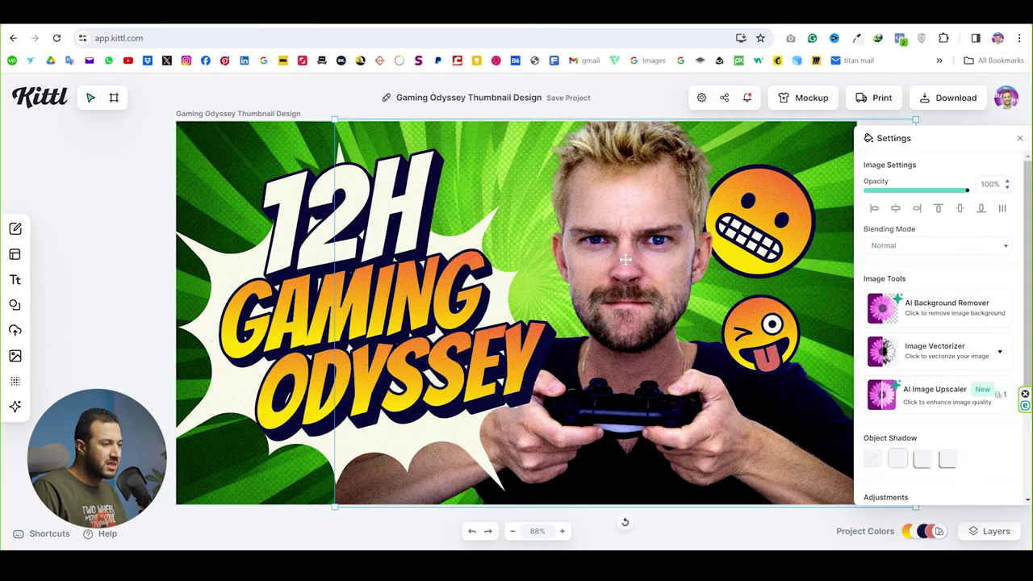
key(Delete)
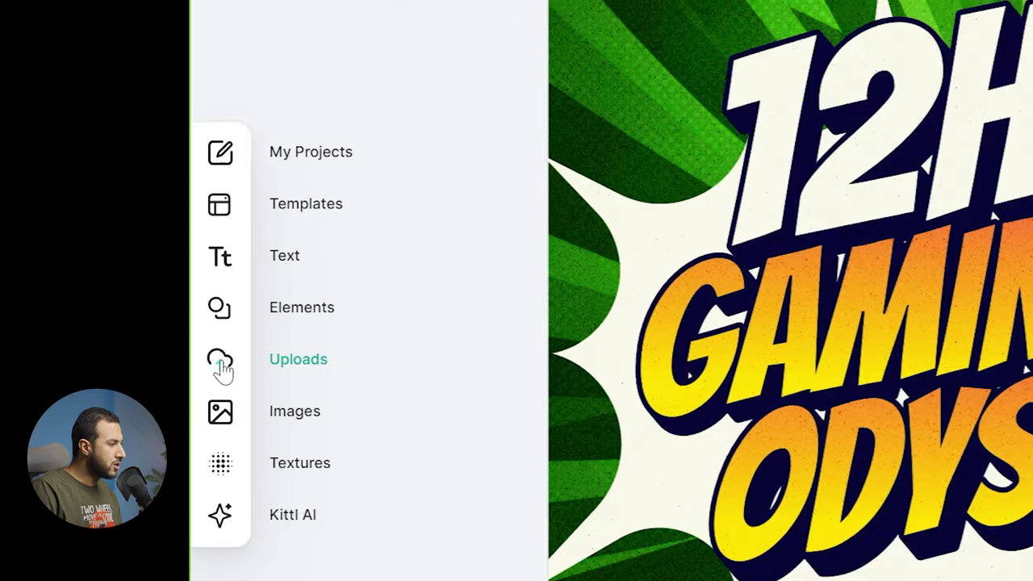
click(221, 363)
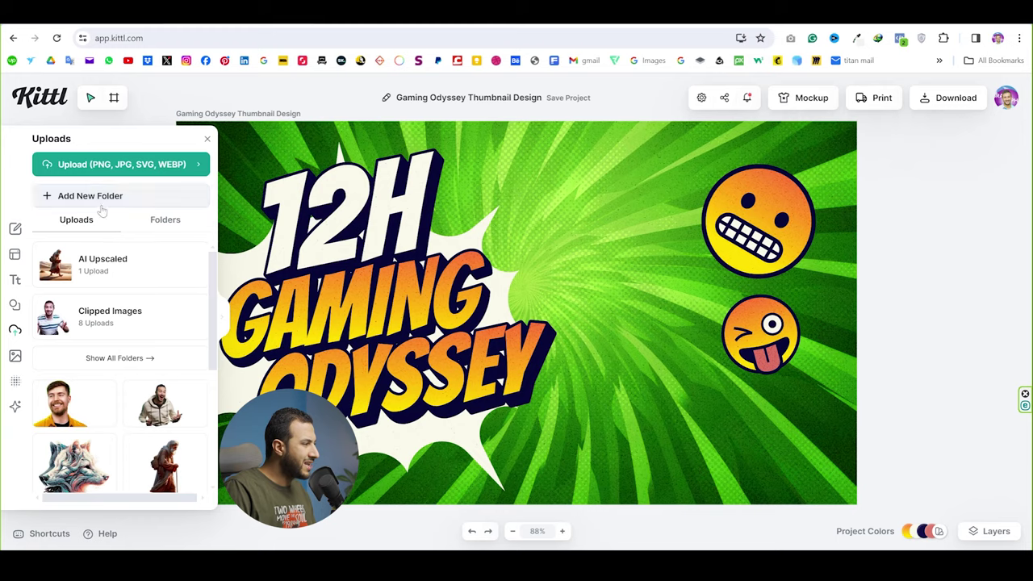
click(98, 167)
click(423, 123)
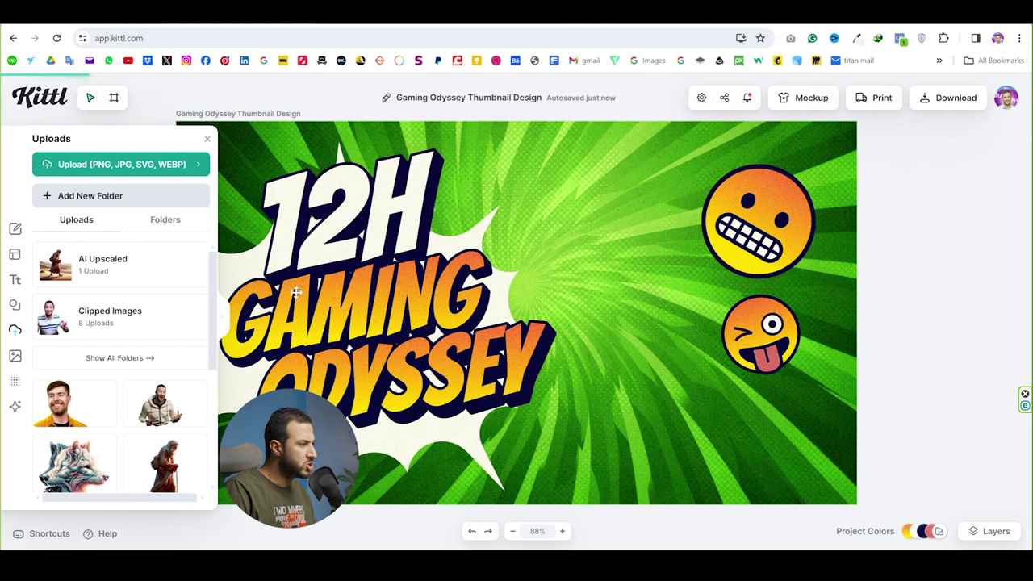
drag(162, 404, 214, 501)
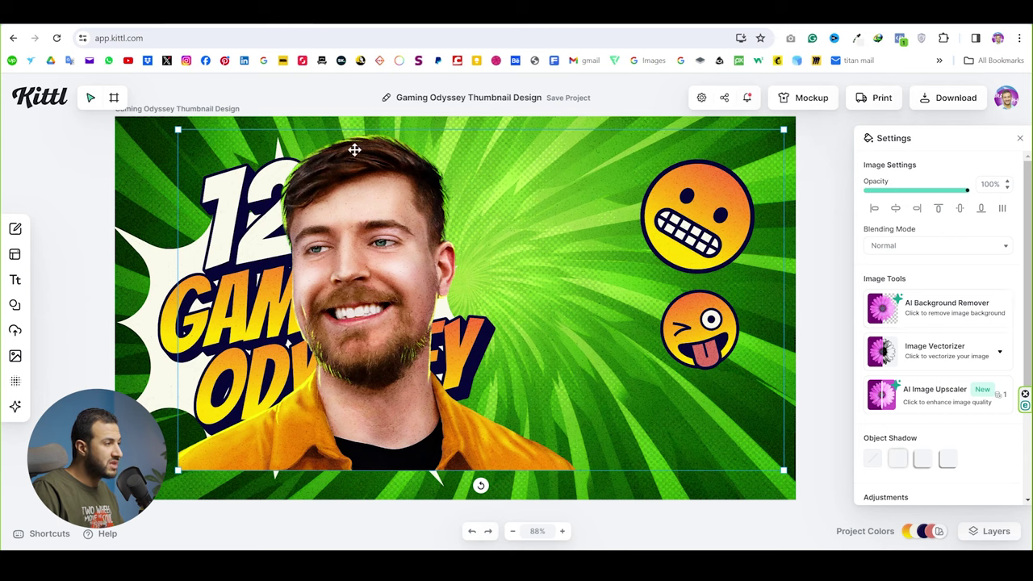
Enlarge the portrait and place it beside the title, and move the grimacing emoji further right, clear of the face.
mouse_move(384, 300)
mouse_down()
mouse_move(454, 302)
mouse_move(415, 295)
mouse_move(381, 313)
mouse_up()
drag(174, 142, 75, 114)
drag(333, 291, 364, 300)
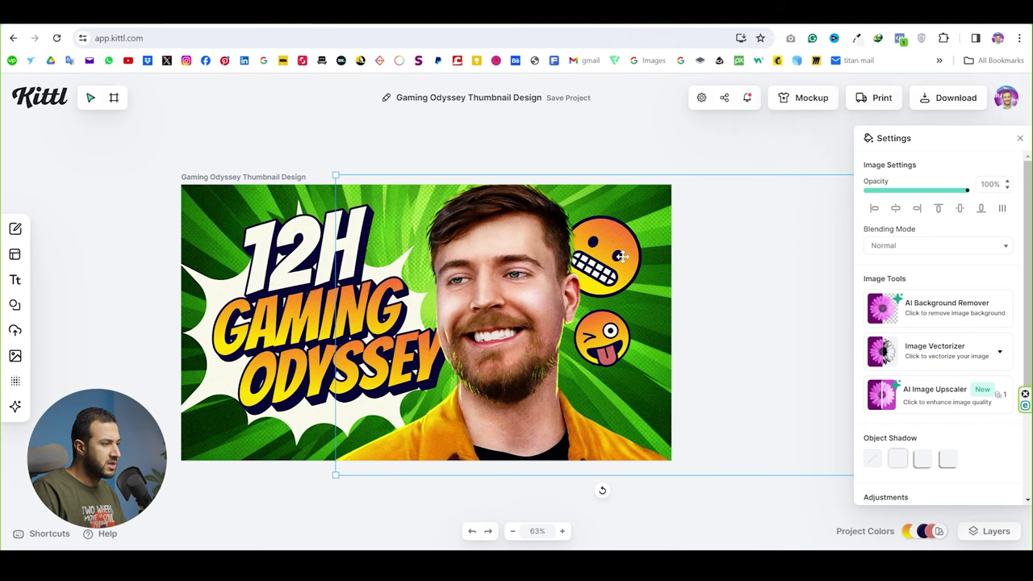
drag(622, 257, 634, 256)
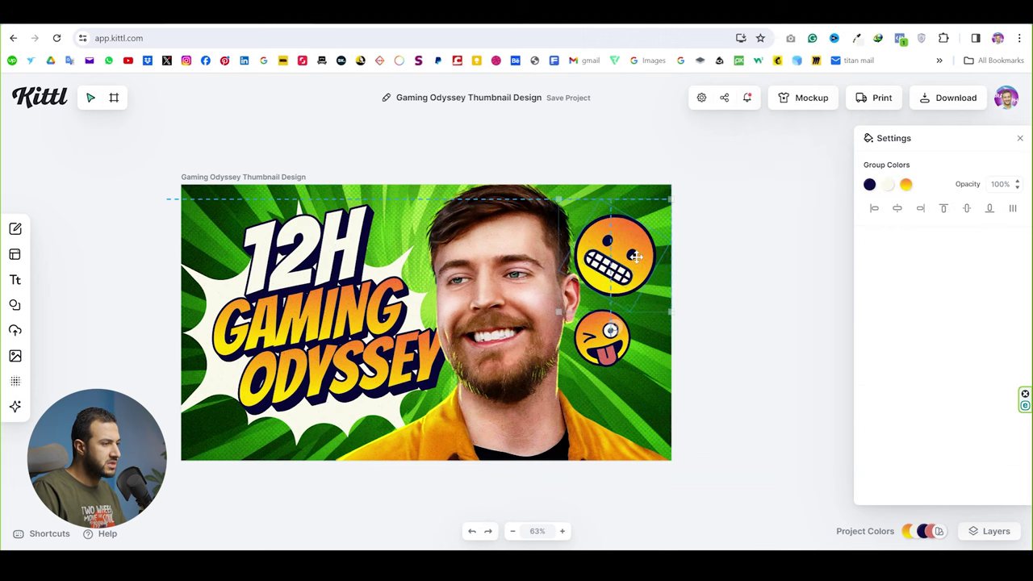
Replace the "12H" title text with "MASTER" and scale it down to font size 178 above "GAMING".
double_click(320, 258)
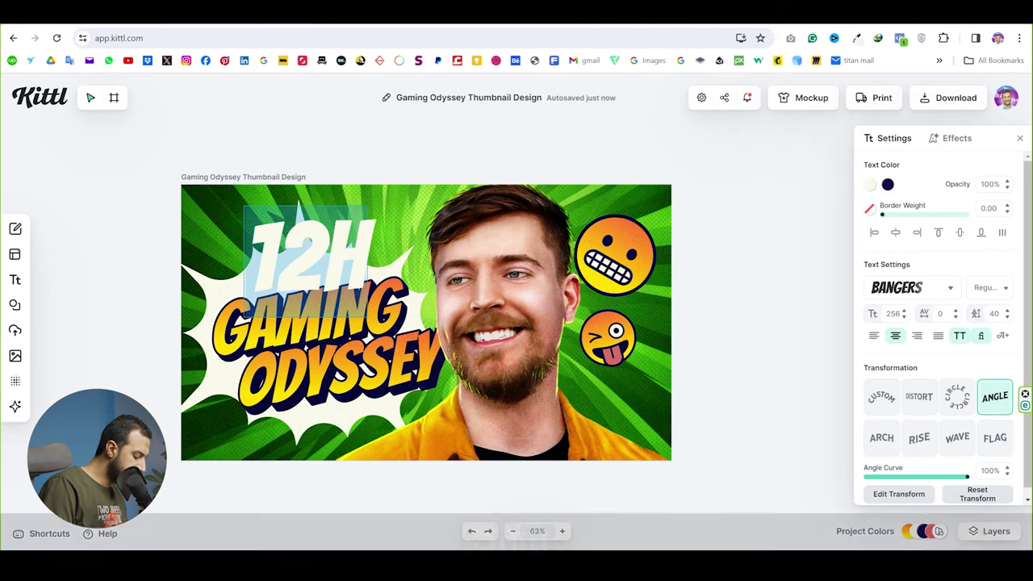
text(mas)
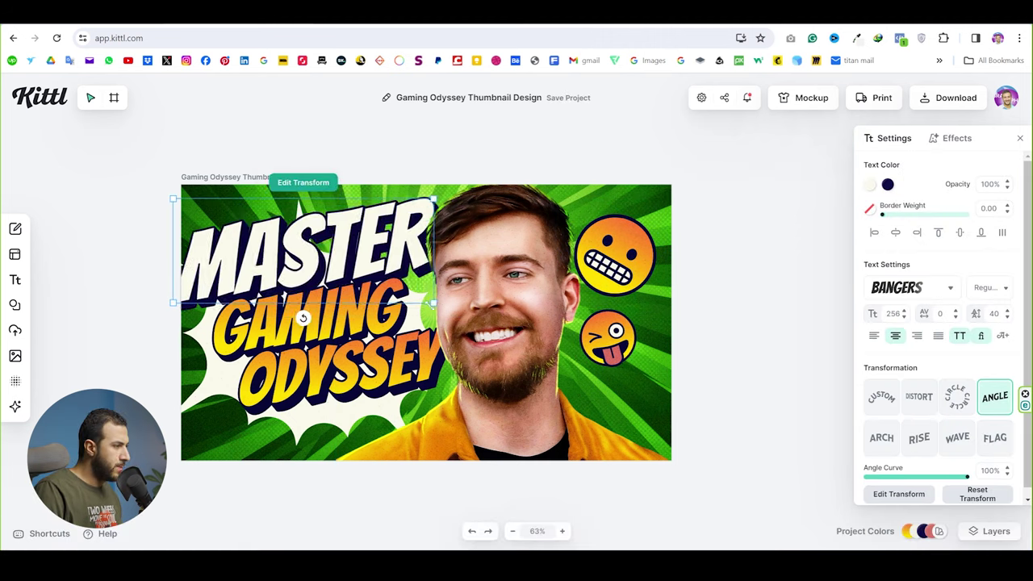
drag(433, 303, 351, 278)
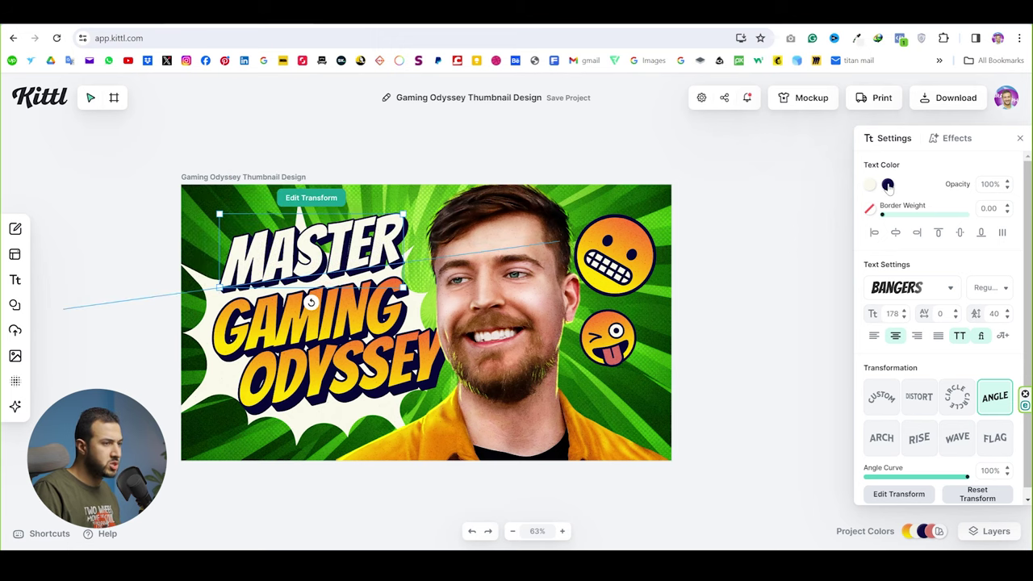
Recolor the dark navy shadow of the "MASTER" text to a lighter blue.
click(889, 186)
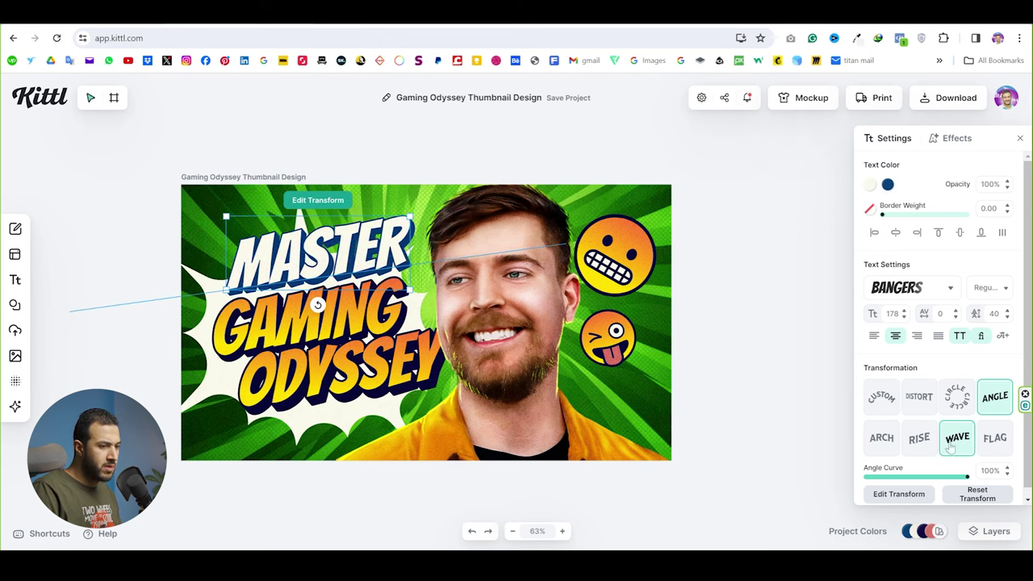
Try the Wave transformation on the "MASTER" text and reshape its curve by moving the path points.
click(959, 440)
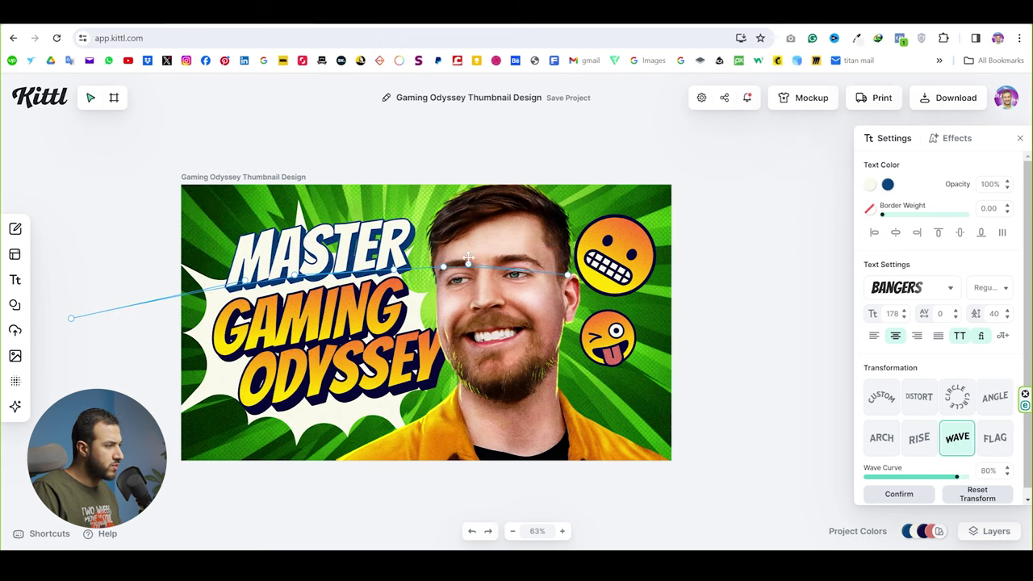
drag(398, 272, 390, 263)
mouse_move(71, 318)
mouse_down()
mouse_move(56, 341)
mouse_move(60, 326)
mouse_up()
drag(389, 261, 363, 357)
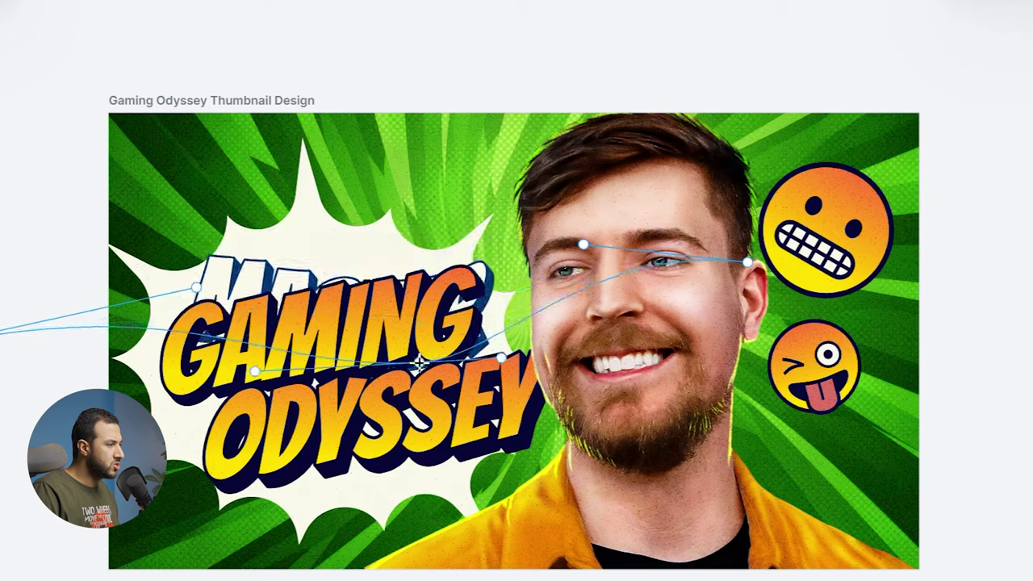
drag(409, 398, 407, 2)
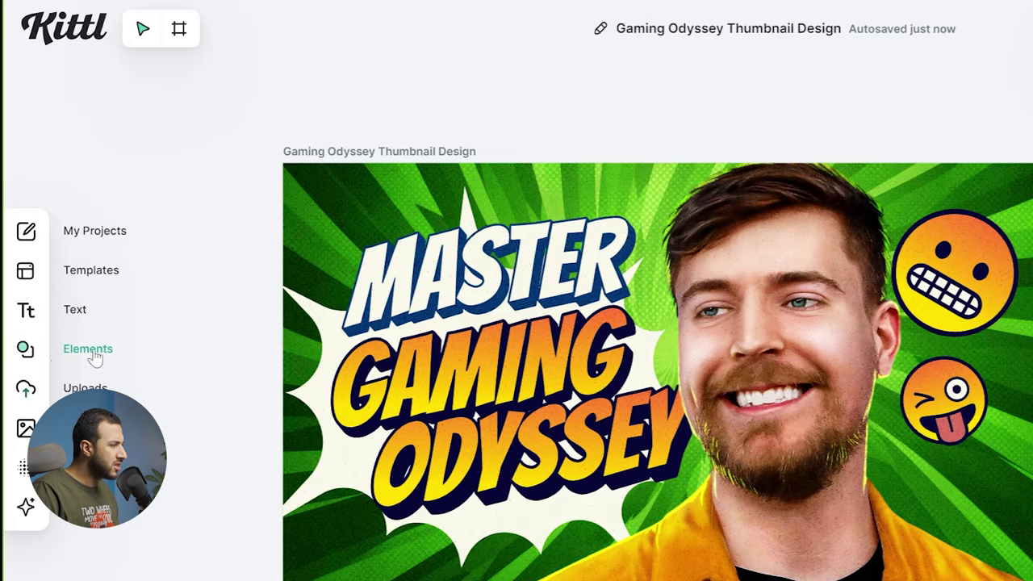
Search the elements for "photoshop" and place the blue Ps logo, slightly tilted, at the lower right end of the title.
click(89, 355)
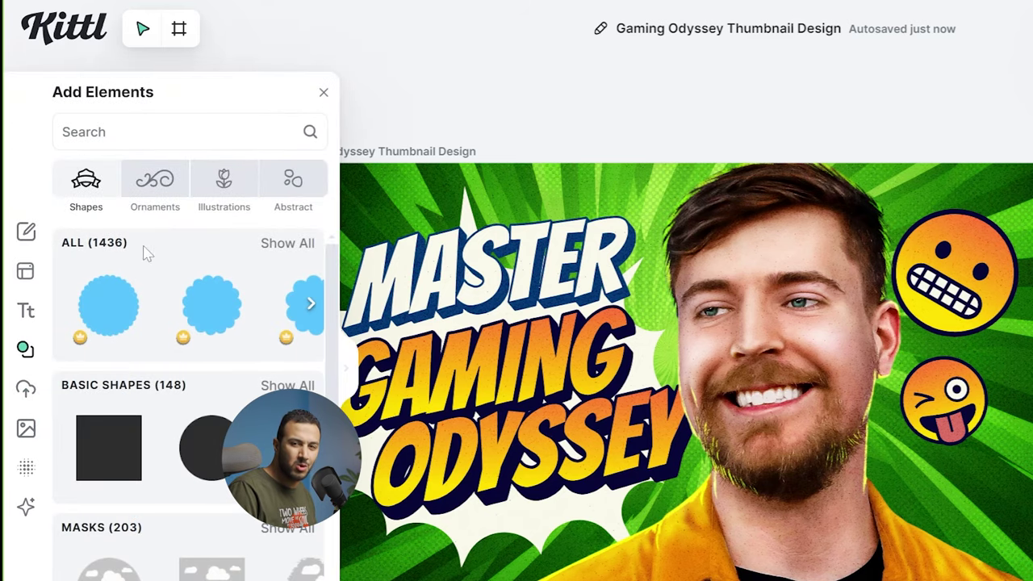
click(76, 132)
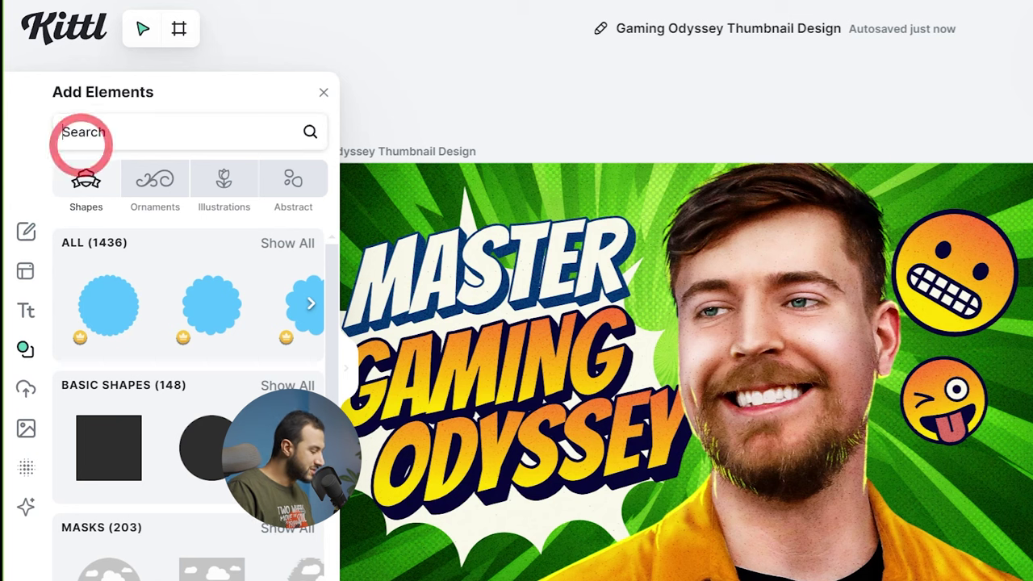
text(photo)
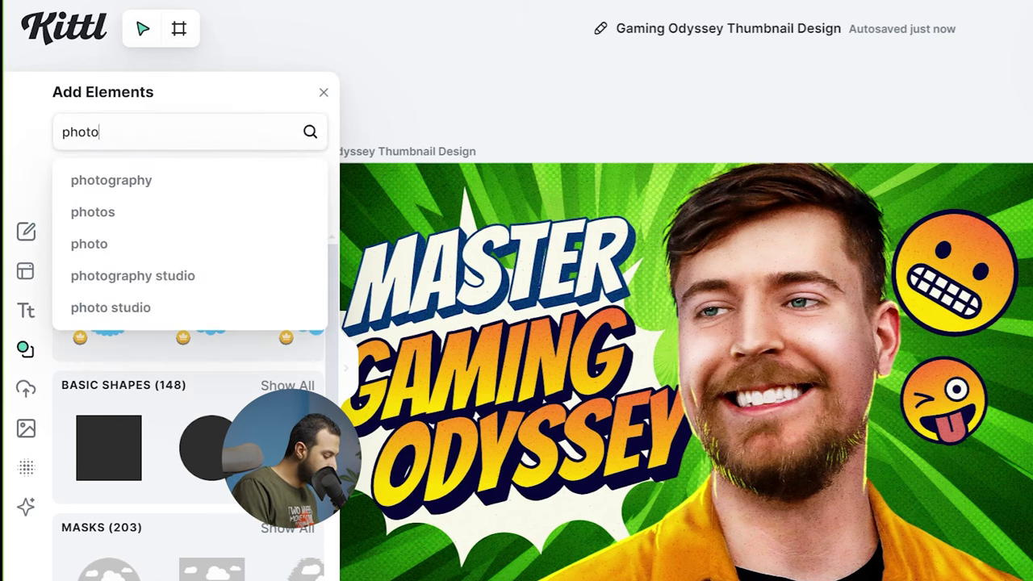
text(shop)
key(Return)
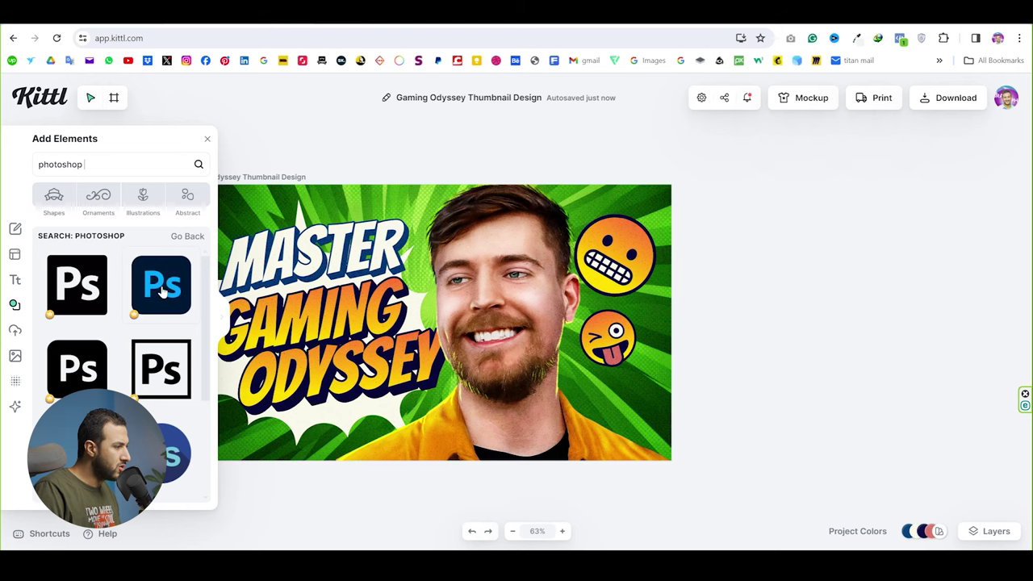
drag(208, 304, 427, 404)
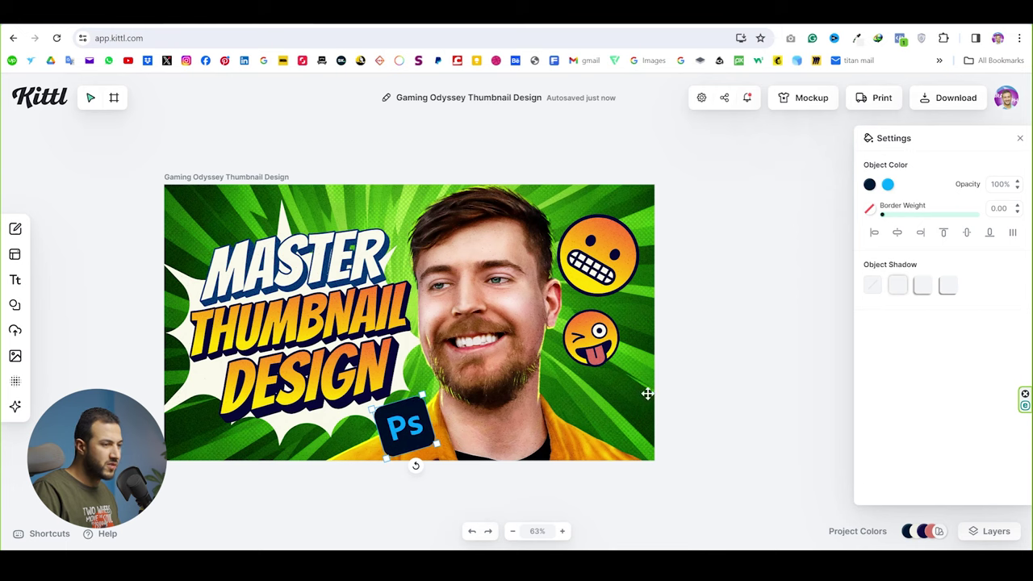
click(715, 334)
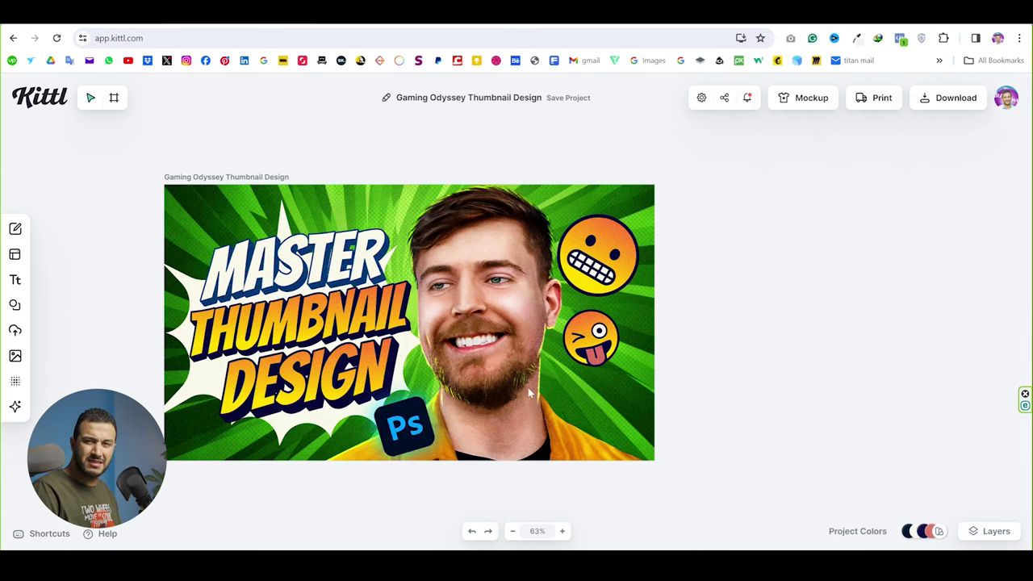
Draw a new artboard to the right of the gaming thumbnail and size it to 1280 × 720 px.
key(space)
drag(740, 350, 627, 347)
drag(689, 297, 415, 274)
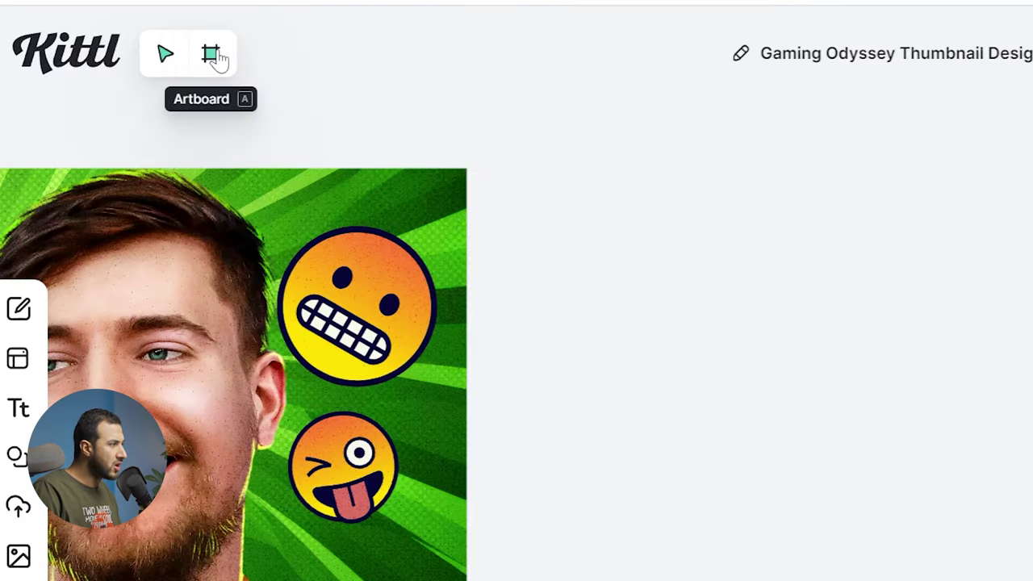
click(116, 99)
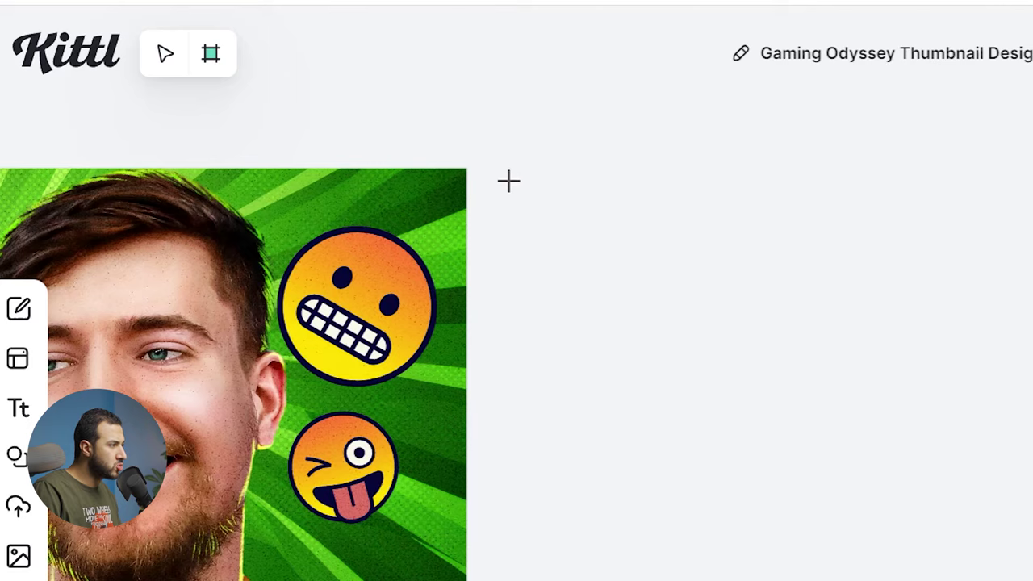
drag(482, 171, 808, 435)
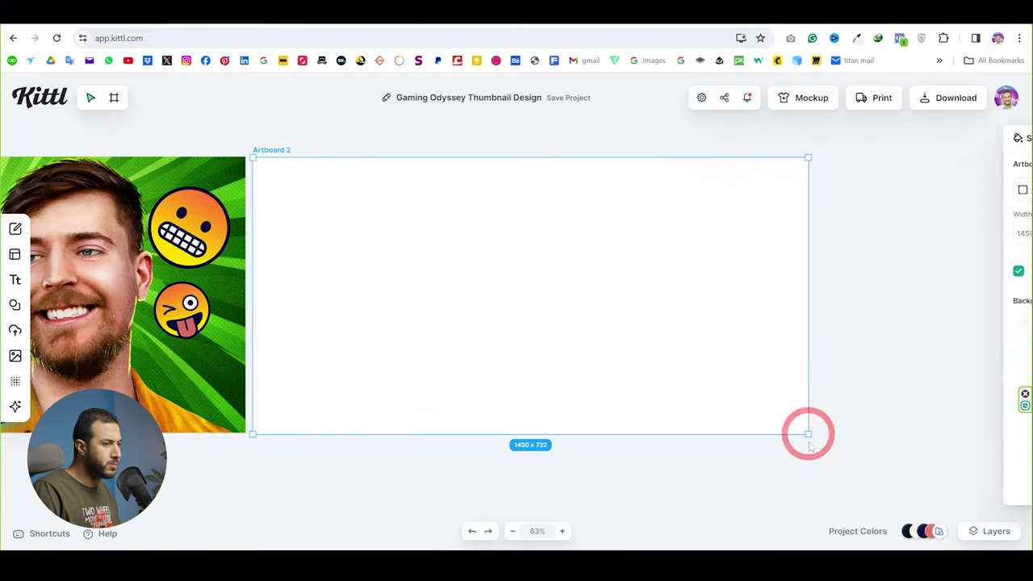
click(878, 234)
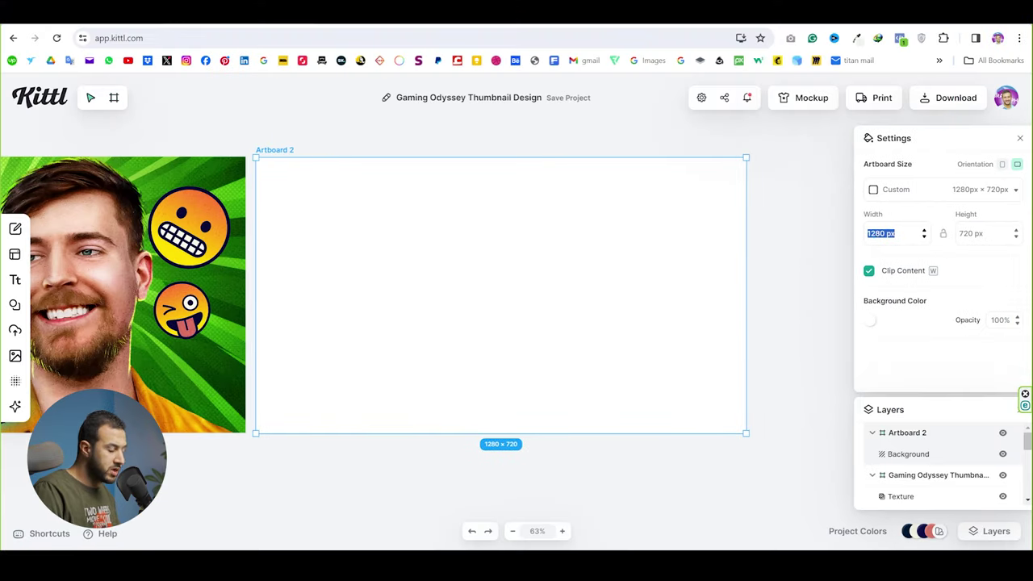
text(12)
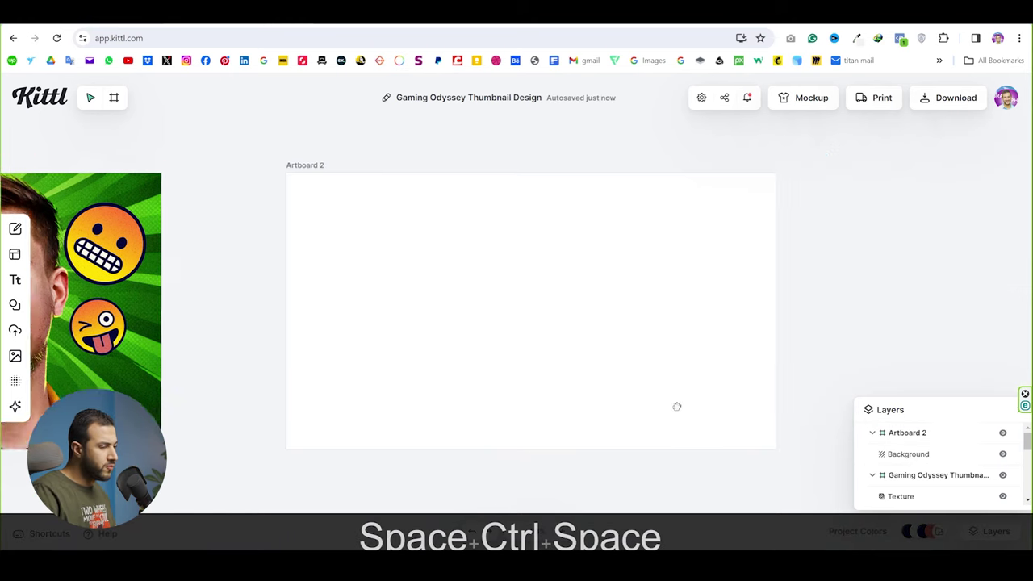
Search the stock photos for "ocean" and place the dark underwater photo over the left part of Artboard 2.
drag(677, 406, 659, 400)
click(15, 357)
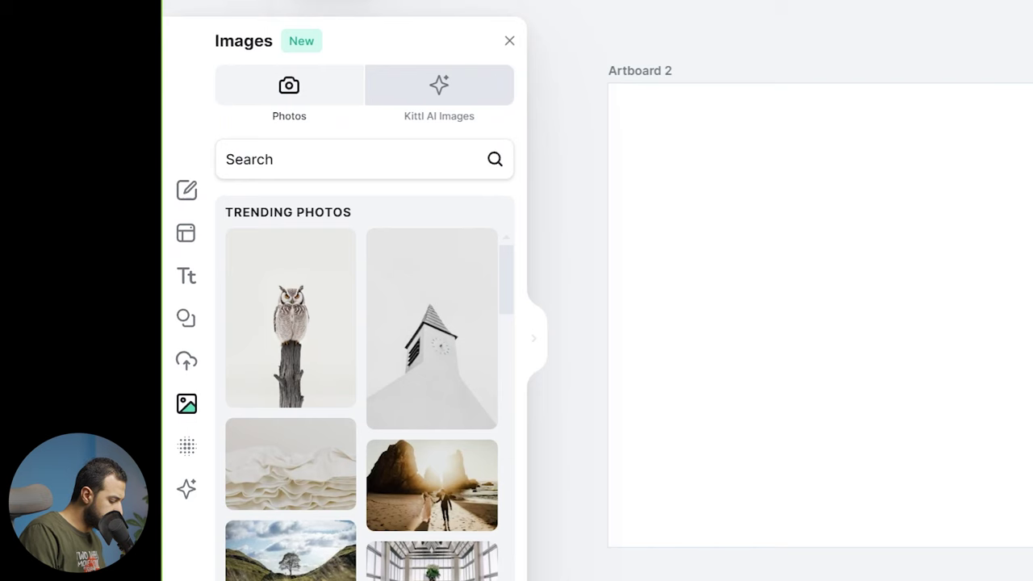
text(ocean)
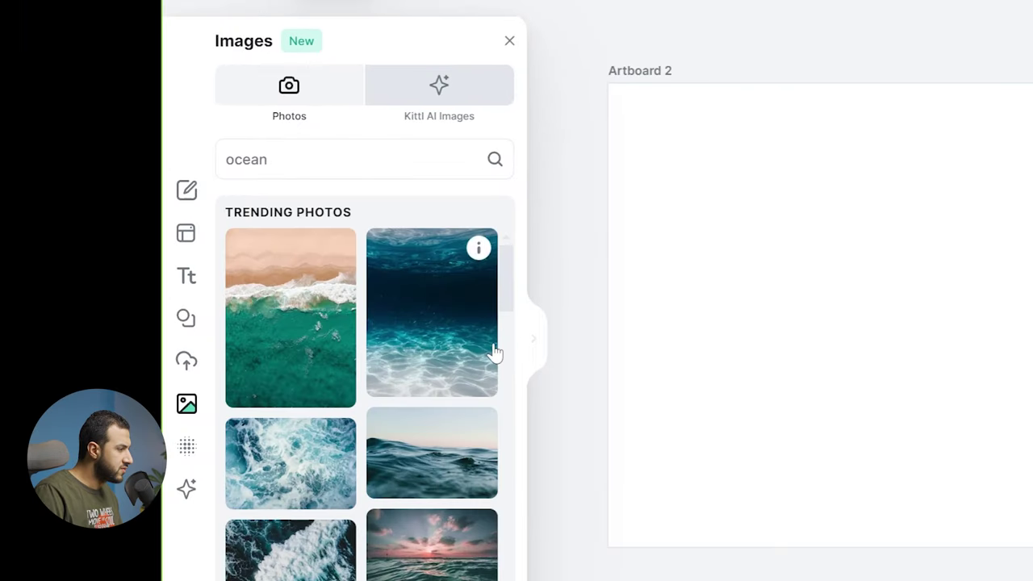
scroll(452, 327, down, 2)
drag(432, 272, 821, 326)
drag(887, 352, 1015, 512)
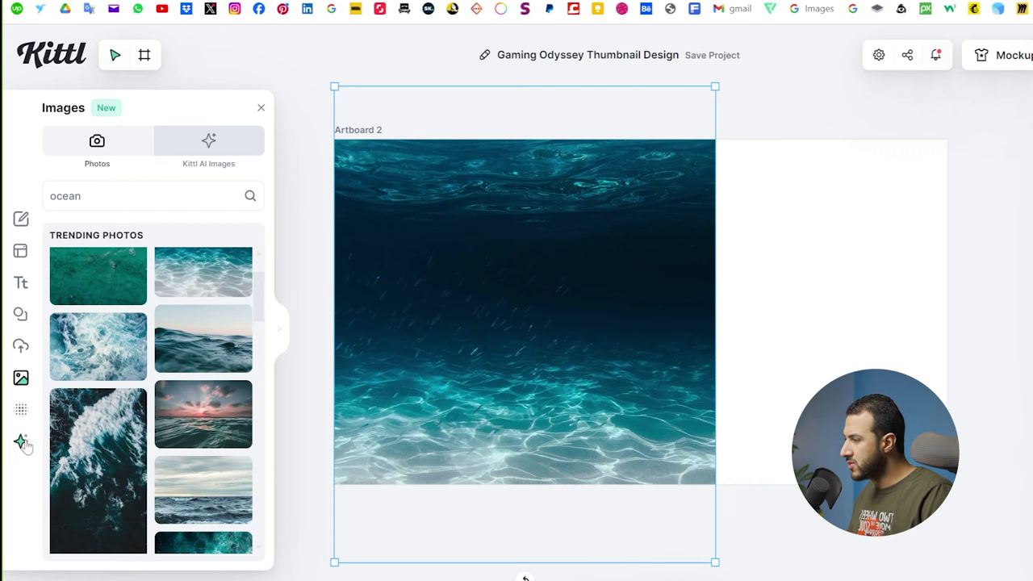
Generate a 16:9 Photography-style AI image of "a shark in shape of a lion" and place it over the ocean photo.
click(21, 442)
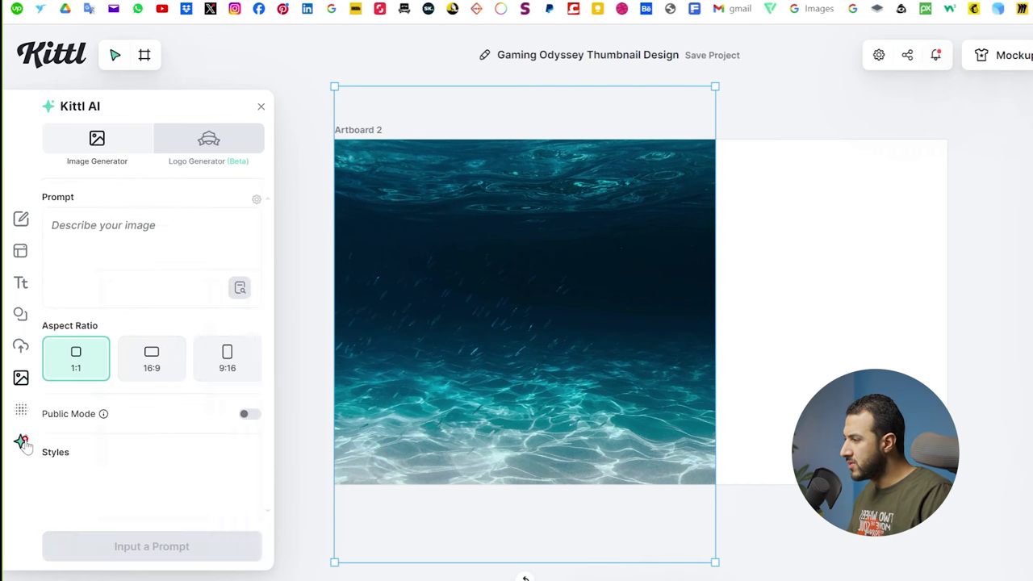
click(119, 225)
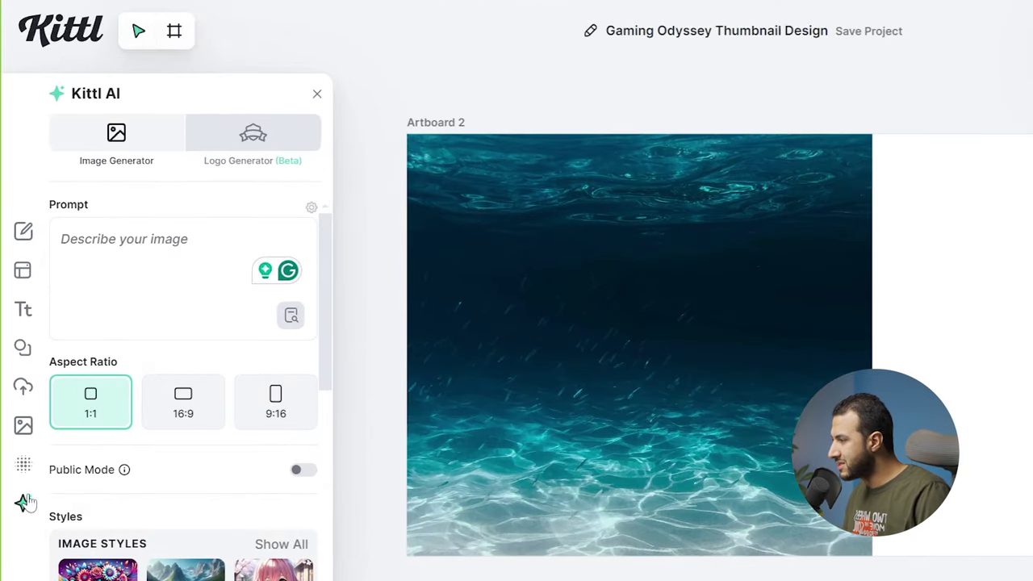
click(107, 242)
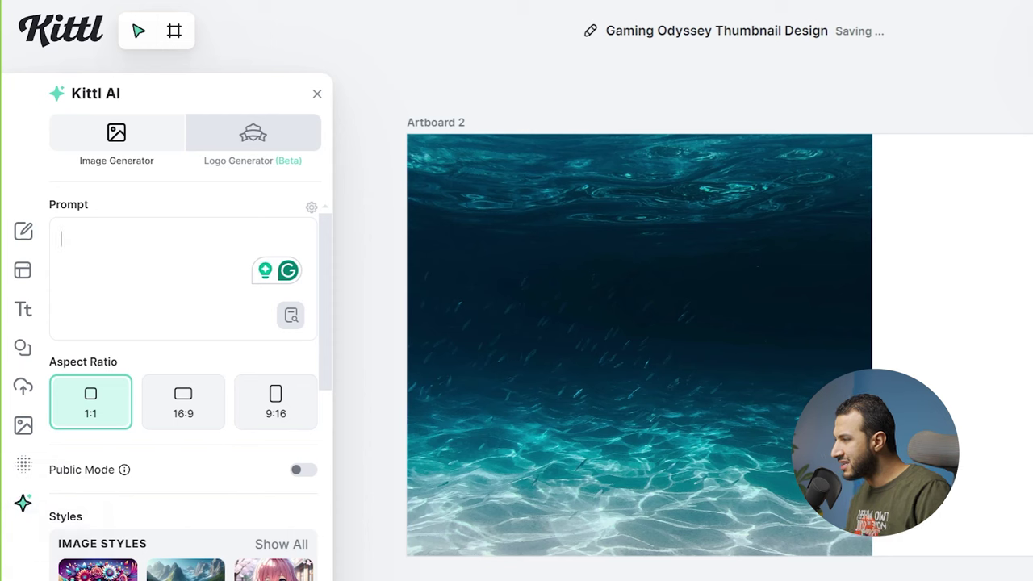
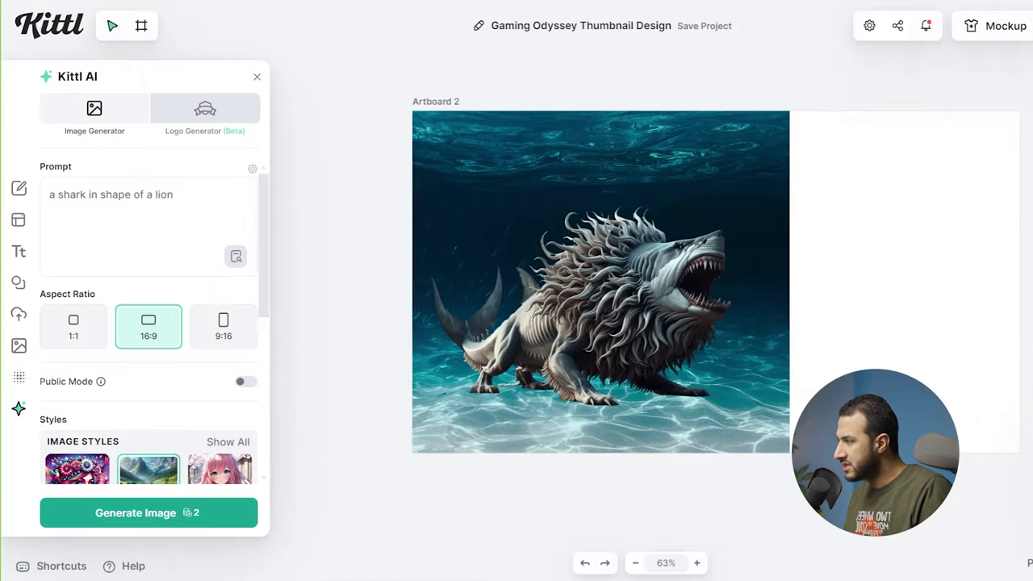
Shorten the AI prompt to "a shark", generate the image and place the shark in the upper white area of Artboard 2.
key(BackSpace)
key(Return)
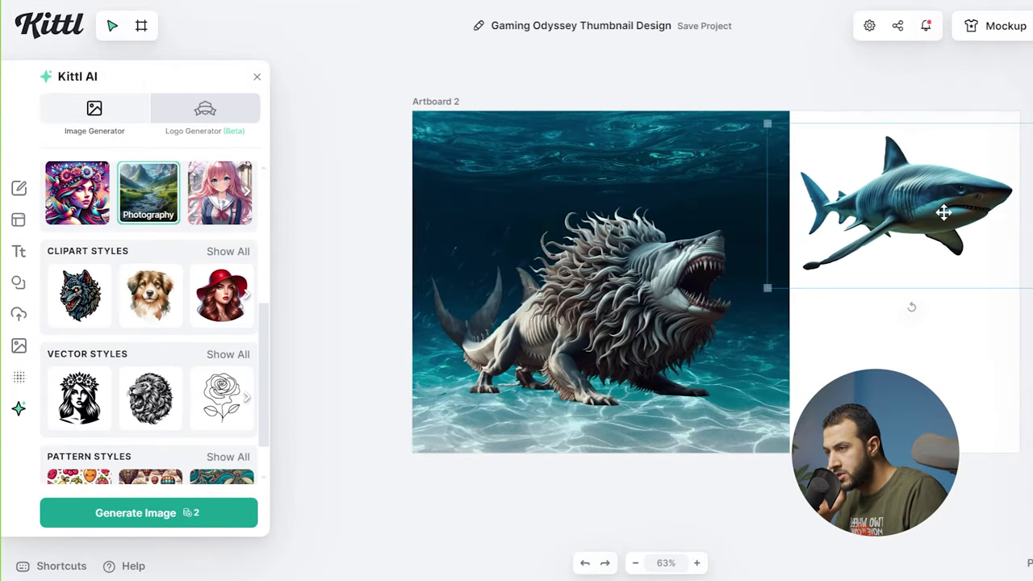
drag(946, 210, 943, 201)
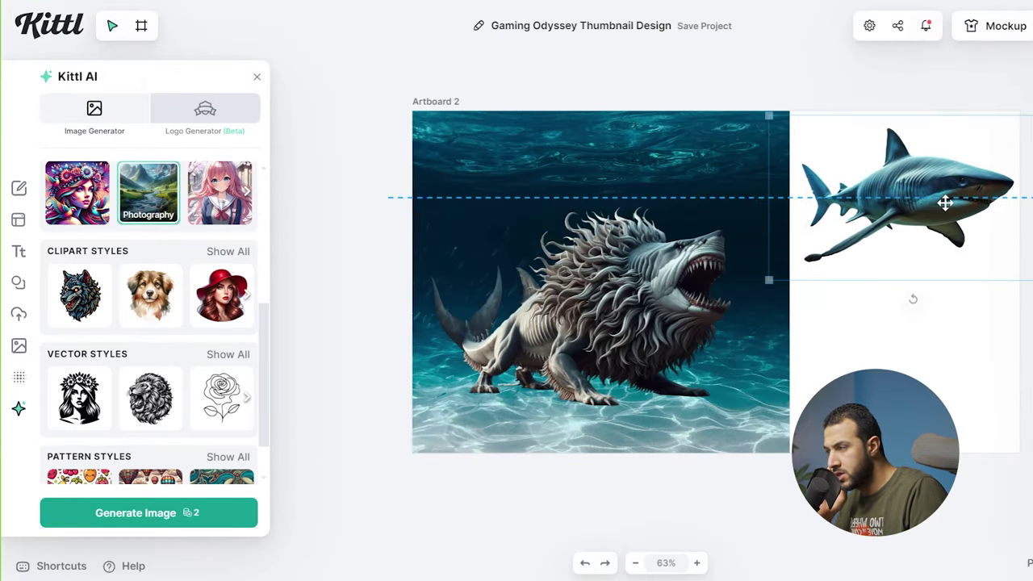
Replace "shark" in the AI prompt with "lion", generate the image and place the lion directly below the shark.
drag(145, 193, 57, 194)
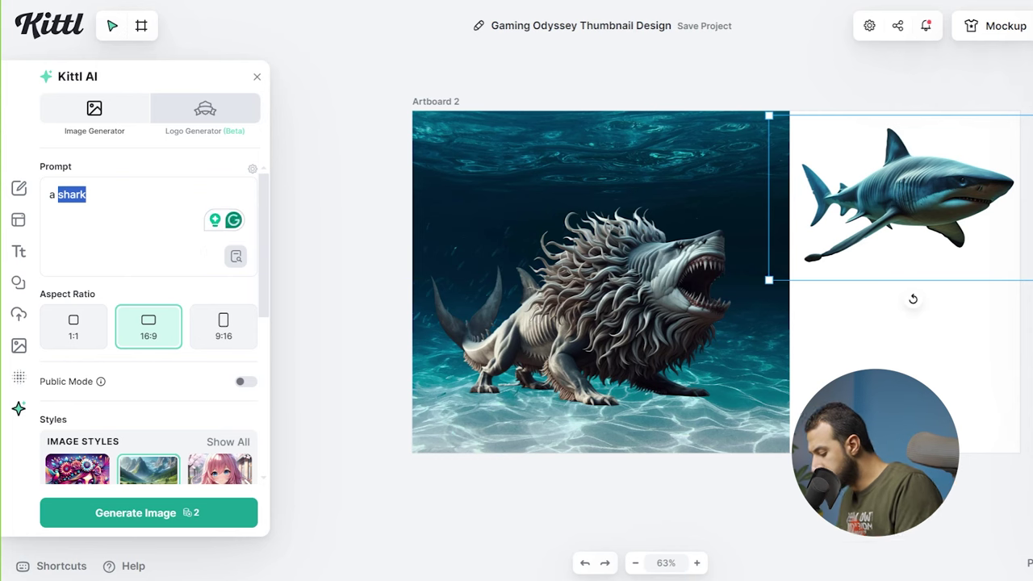
text(li)
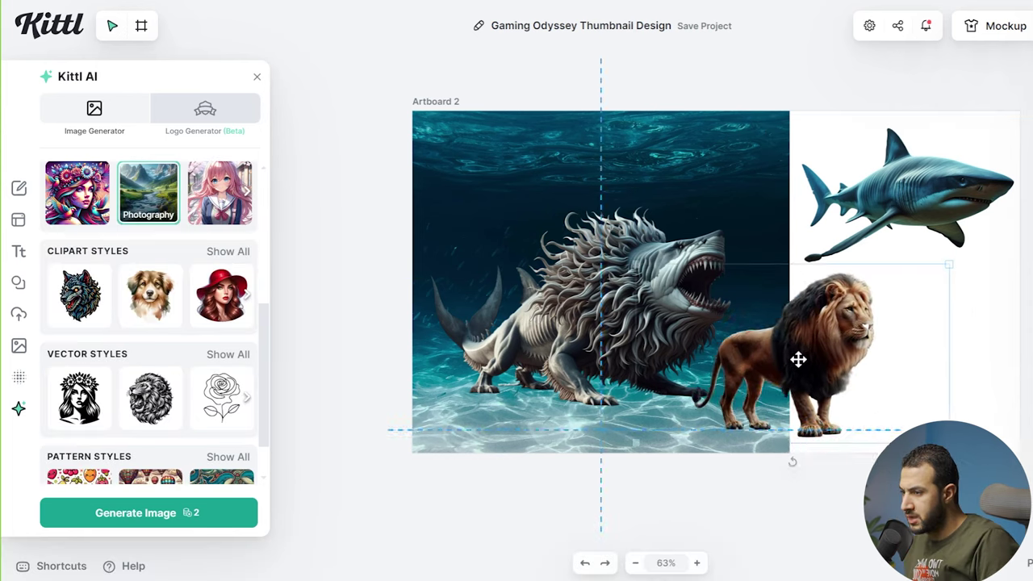
drag(799, 360, 907, 365)
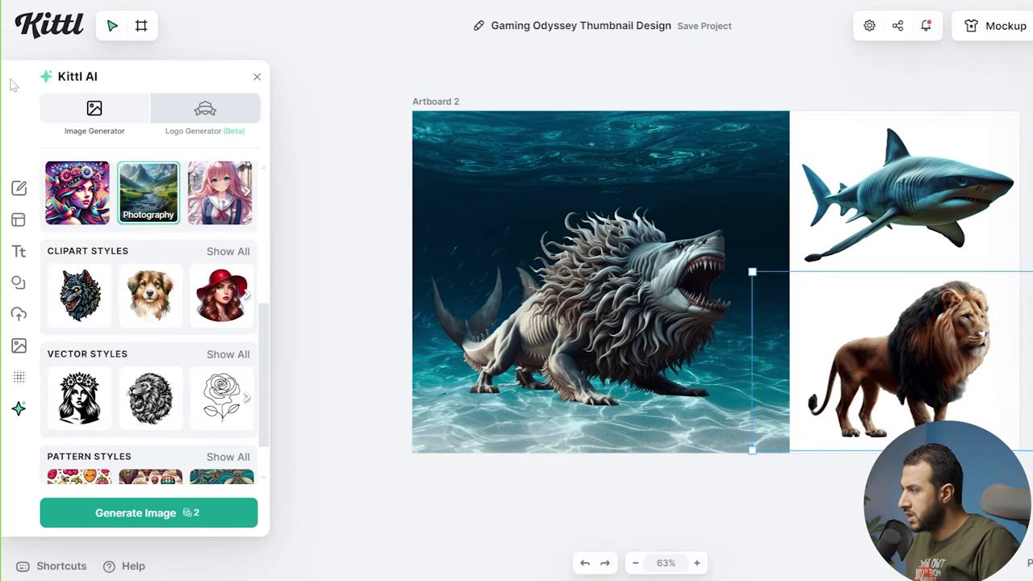
Search the elements for "plus sign" and place the green round plus between the shark and the lion.
click(18, 281)
text(plus)
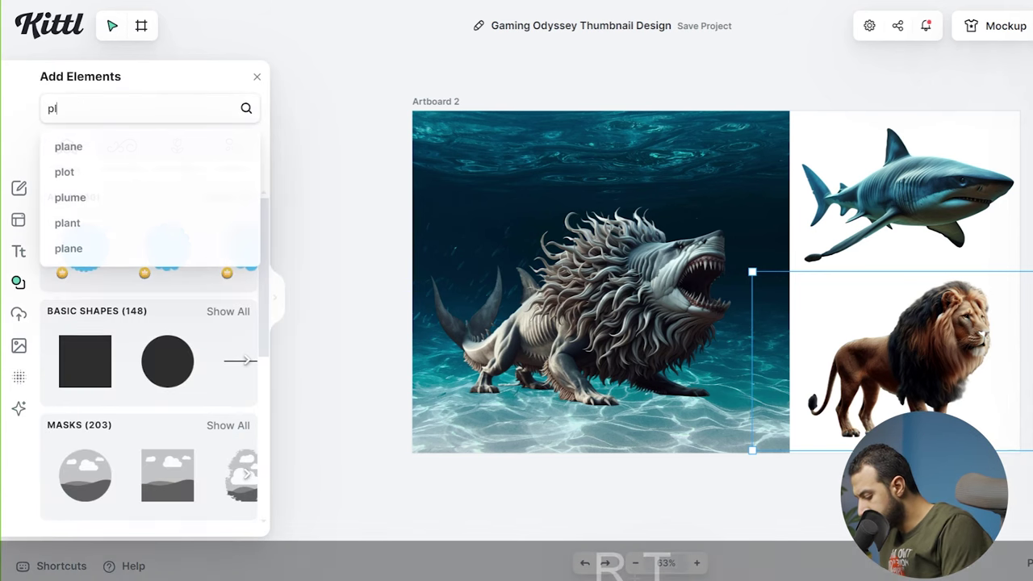
text( sign)
key(Return)
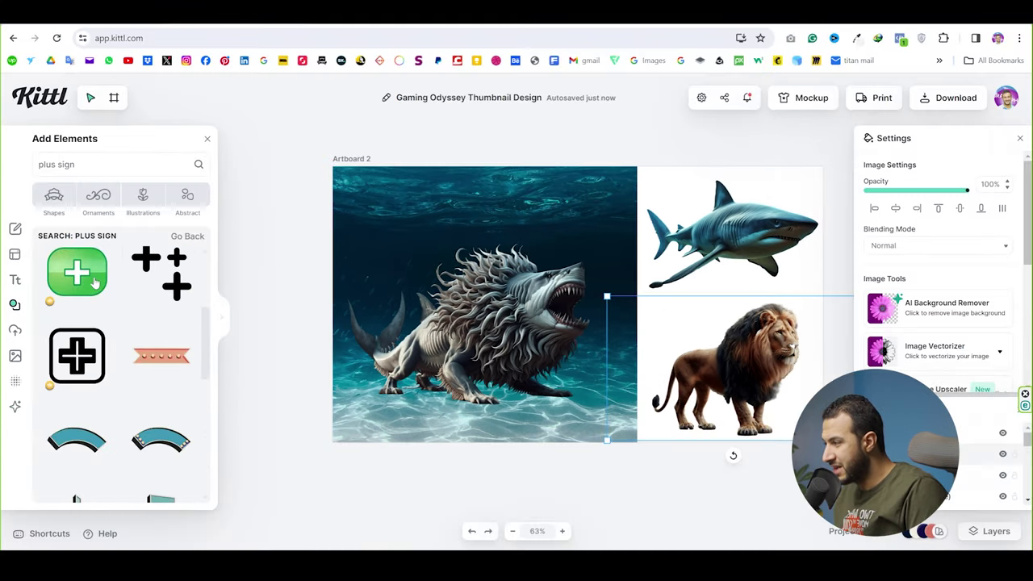
drag(161, 285, 715, 316)
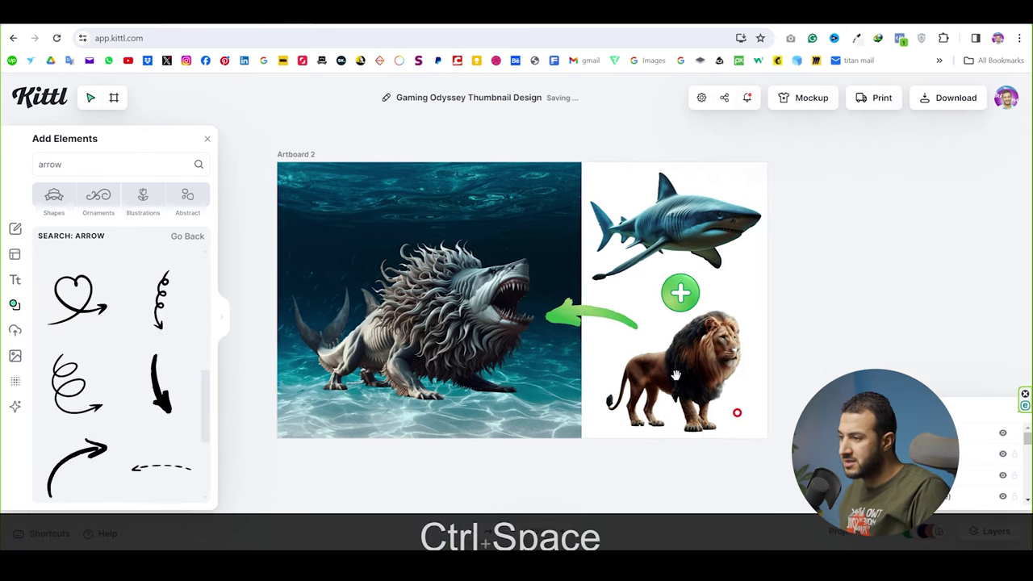
Nudge the green curved arrow up and left so it points at the hybrid creature's mouth.
click(580, 302)
drag(580, 303, 575, 297)
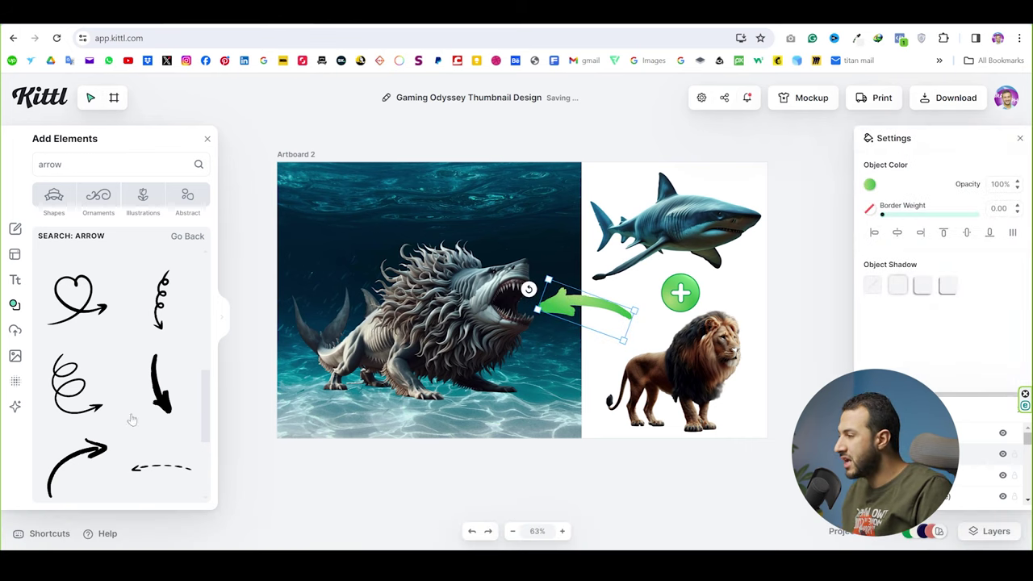
Add the decorated "Golden Times" text preset over the hybrid creature on Artboard 2.
click(15, 381)
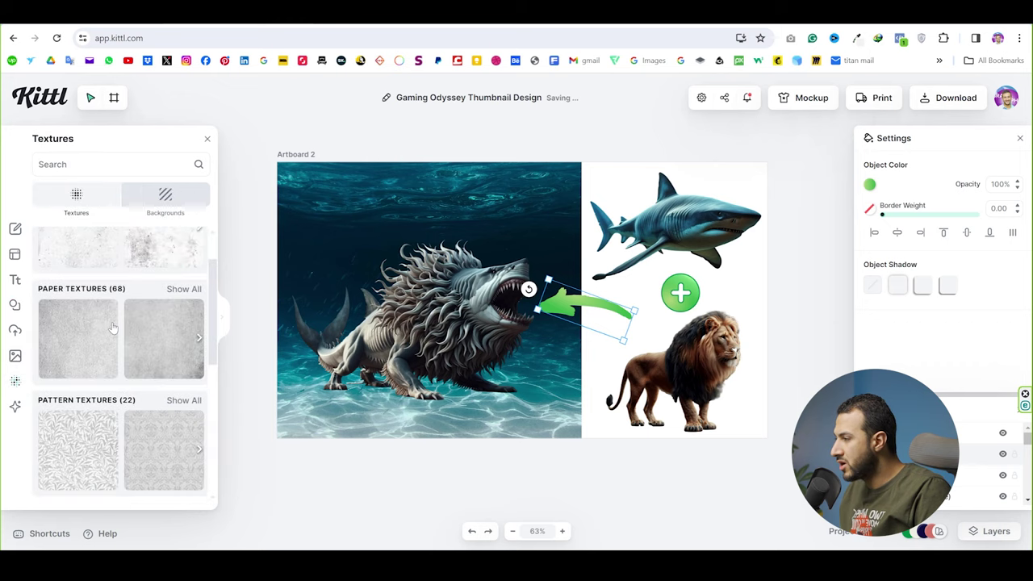
click(15, 279)
scroll(137, 297, down, 5)
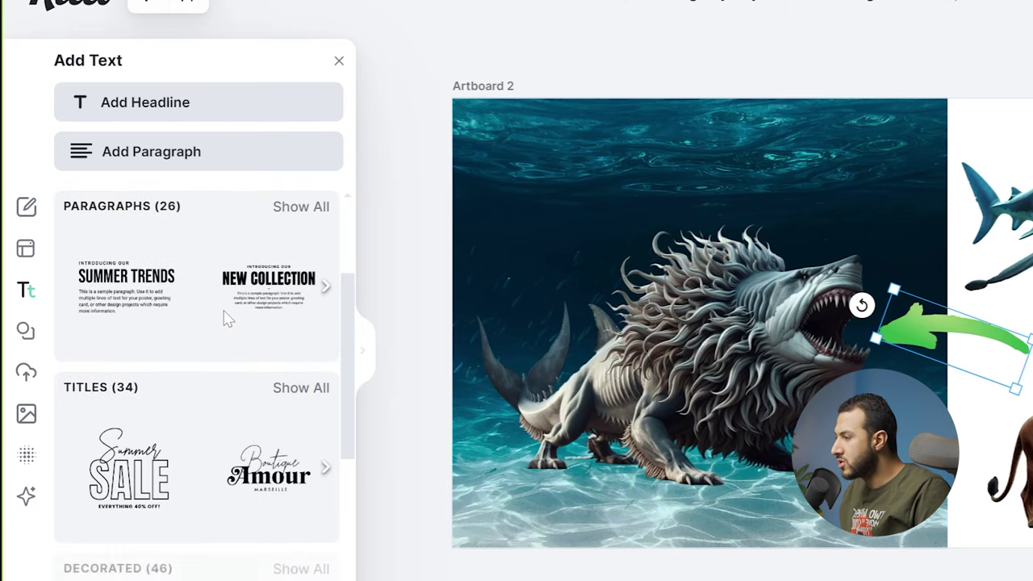
scroll(169, 434, up, 2)
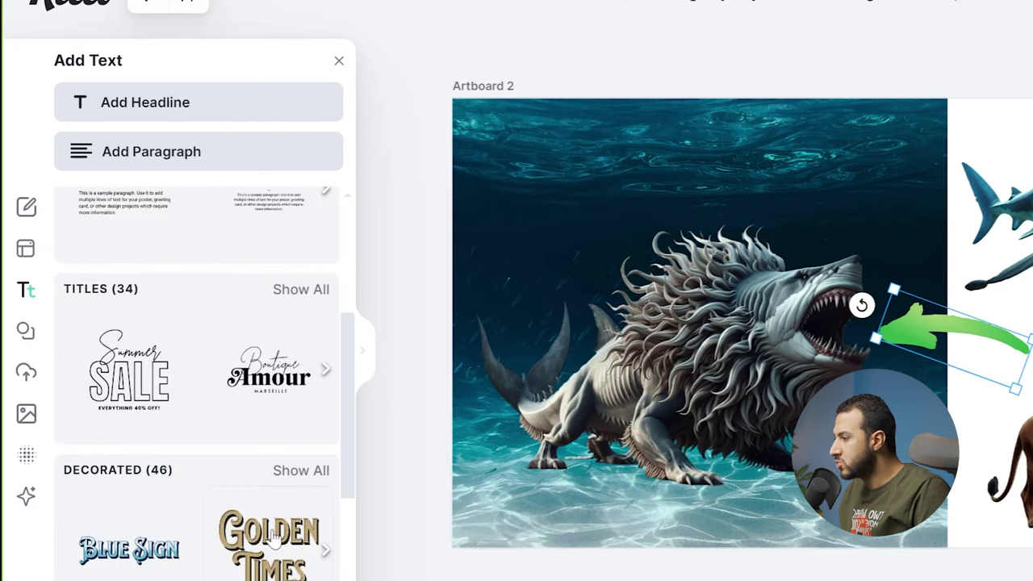
scroll(268, 529, down, 1)
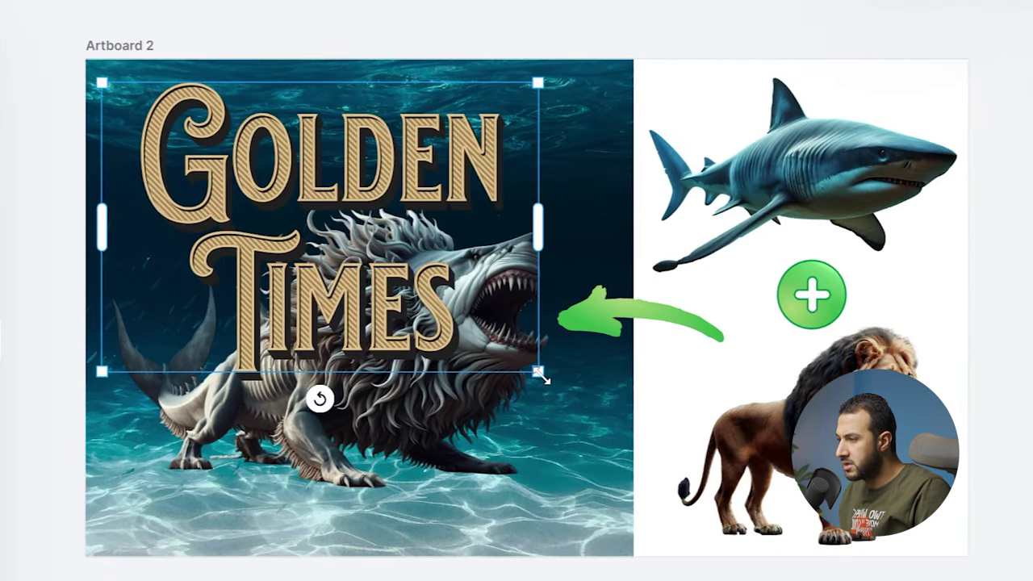
Shrink the "Golden Times" text into the dark water above the creature and change its wording to "Moster Creation".
drag(542, 369, 311, 201)
double_click(214, 138)
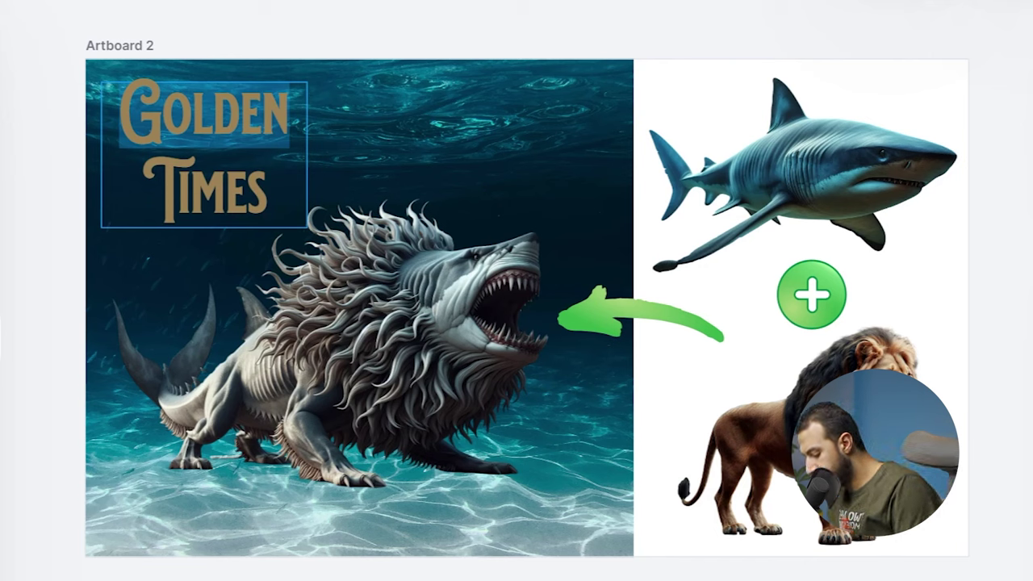
text(Moster)
key(ctrl+shift+Right)
text(Creation)
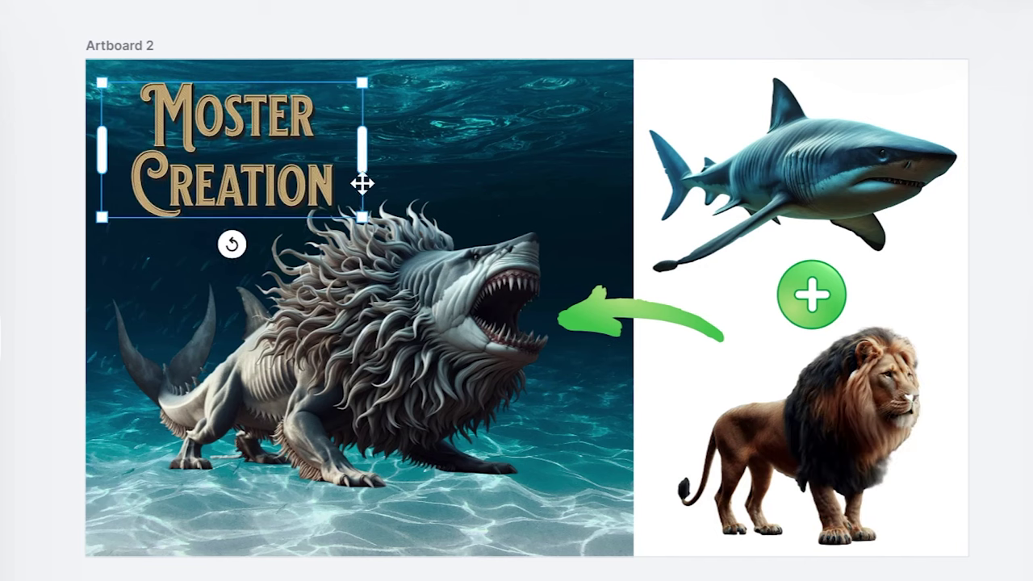
drag(304, 177, 295, 167)
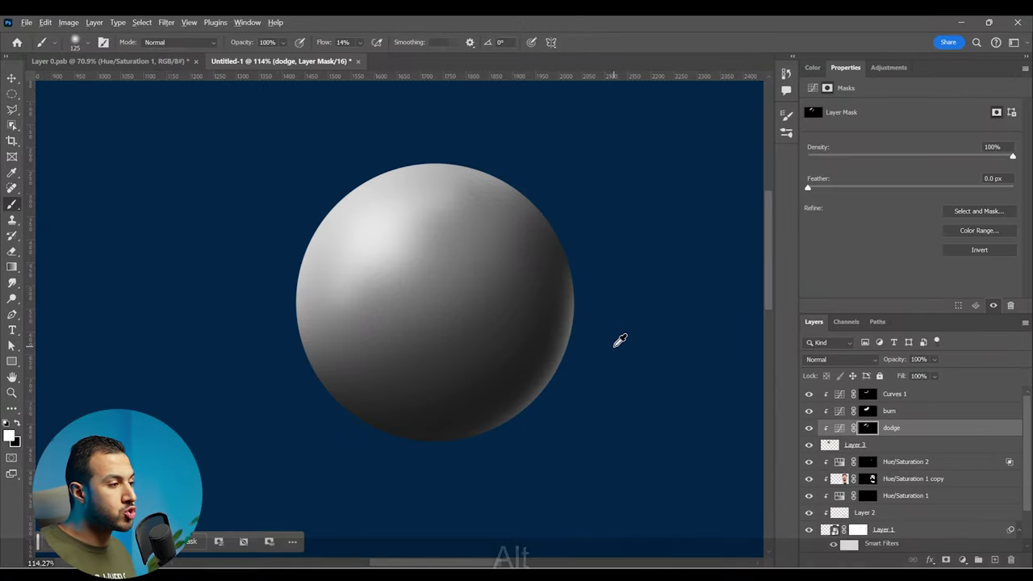
In Photoshop, group the sphere's Layer 3 with its dodge, burn and Curves 1 adjustment layers.
alt+click(633, 373)
drag(634, 373, 462, 360)
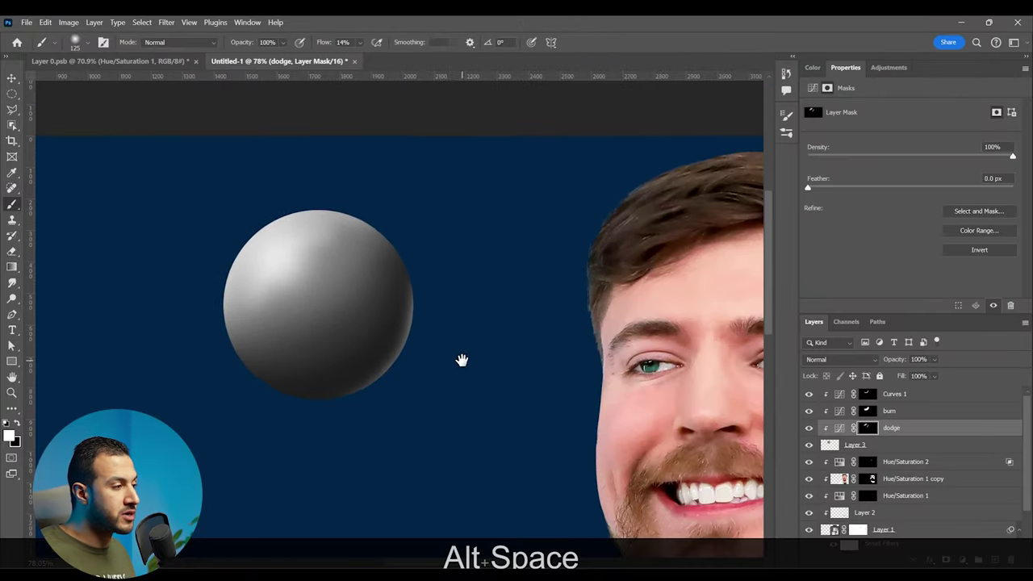
drag(528, 394, 413, 330)
drag(527, 361, 453, 326)
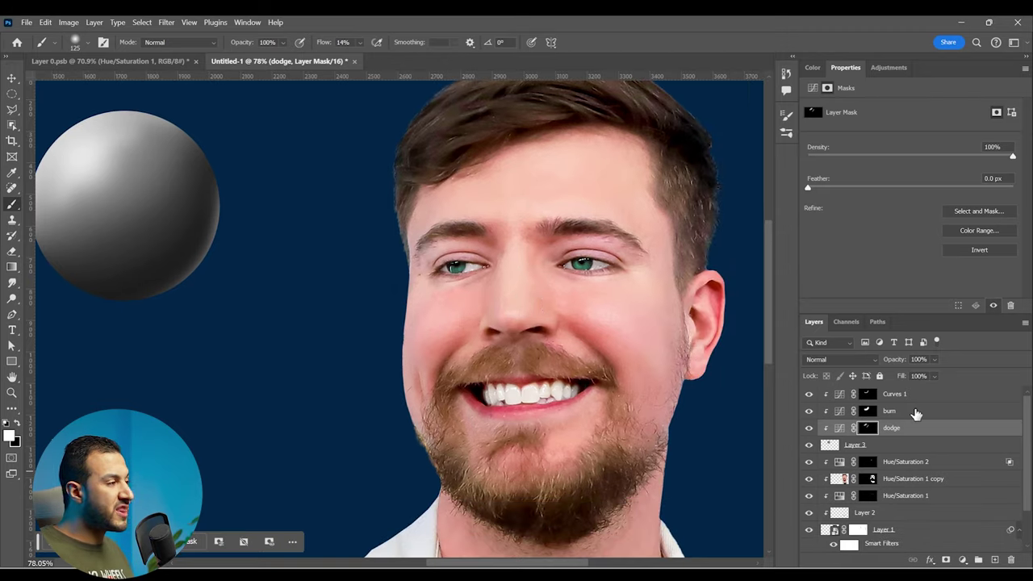
click(906, 447)
shift+click(918, 396)
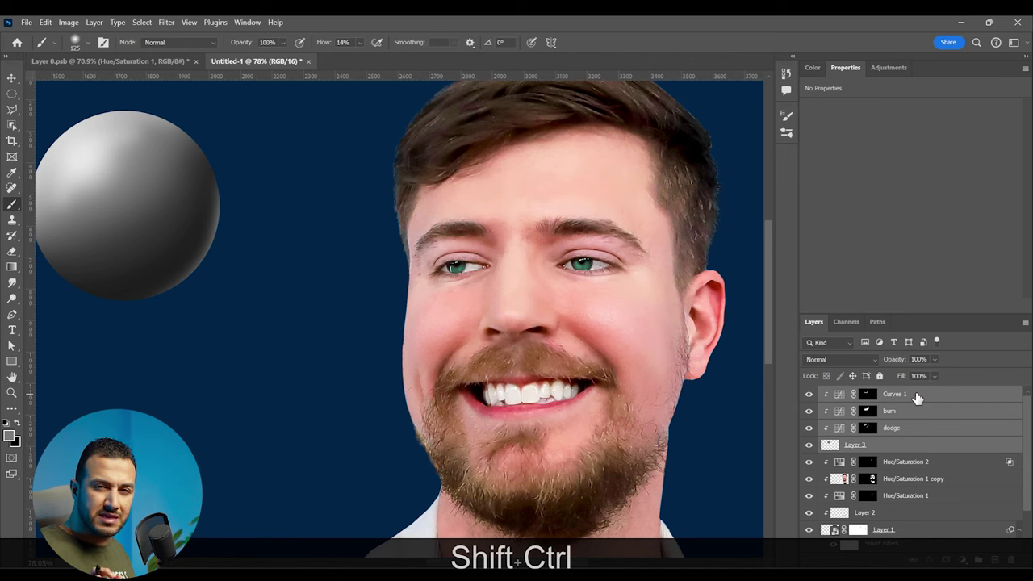
key(ctrl+g)
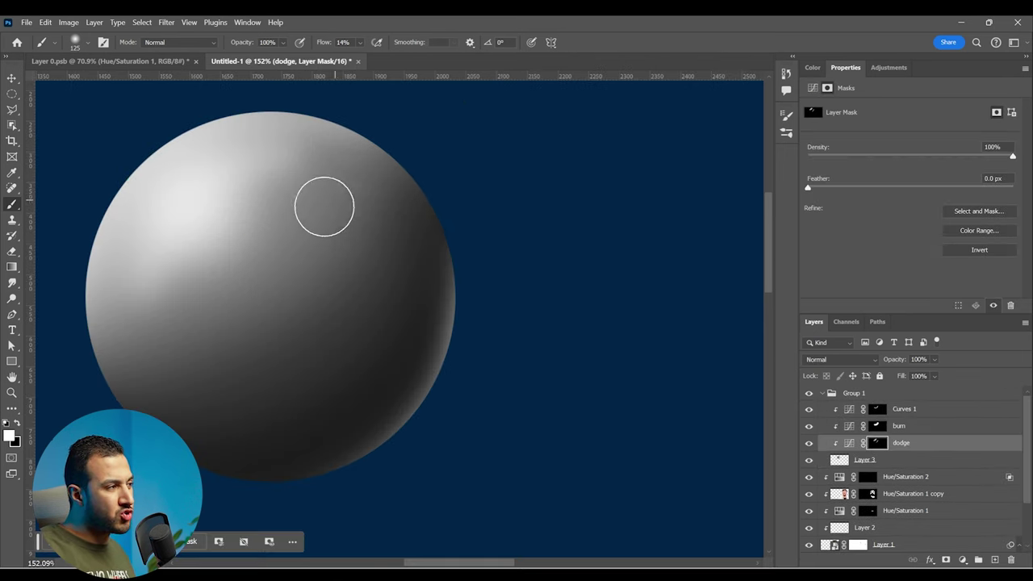
Set the brush flow to 37% and paint a dodge stroke from the sphere's upper part toward its centre.
click(360, 43)
drag(366, 56, 376, 57)
mouse_move(353, 193)
mouse_down()
mouse_move(232, 256)
mouse_move(213, 280)
mouse_move(201, 348)
mouse_move(171, 320)
mouse_move(203, 264)
mouse_move(277, 208)
mouse_move(338, 195)
mouse_move(372, 211)
mouse_move(323, 273)
mouse_up()
key(z)
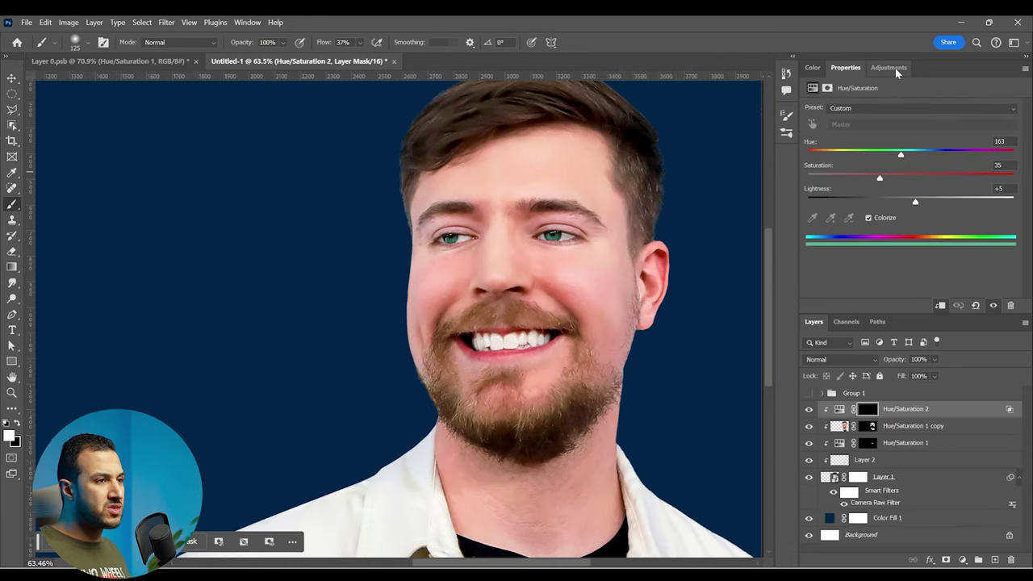
Add a Curves adjustment above Hue/Saturation 2 that pulls the midtones down, and clip it to the portrait.
click(891, 68)
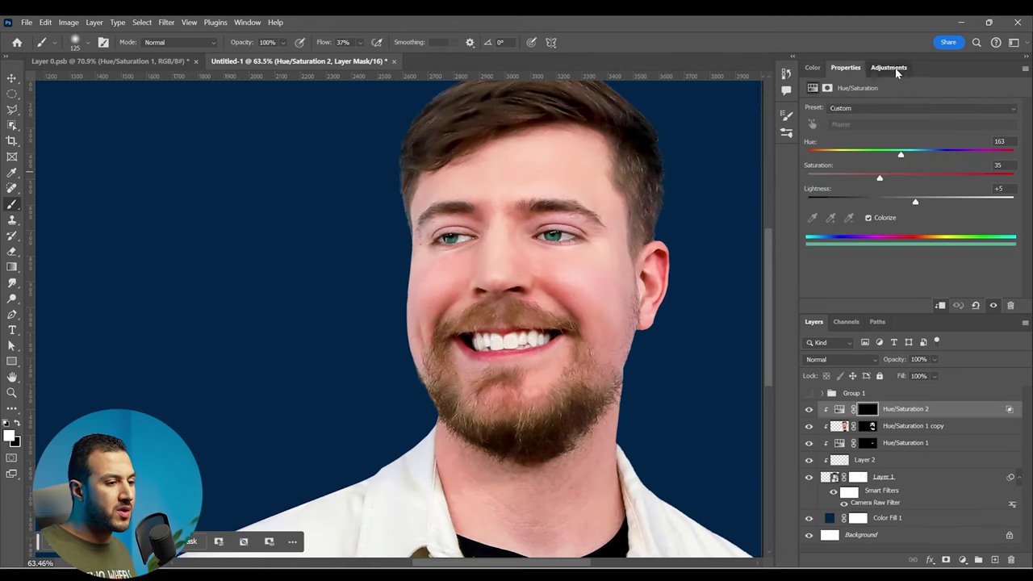
click(855, 167)
drag(919, 222, 944, 245)
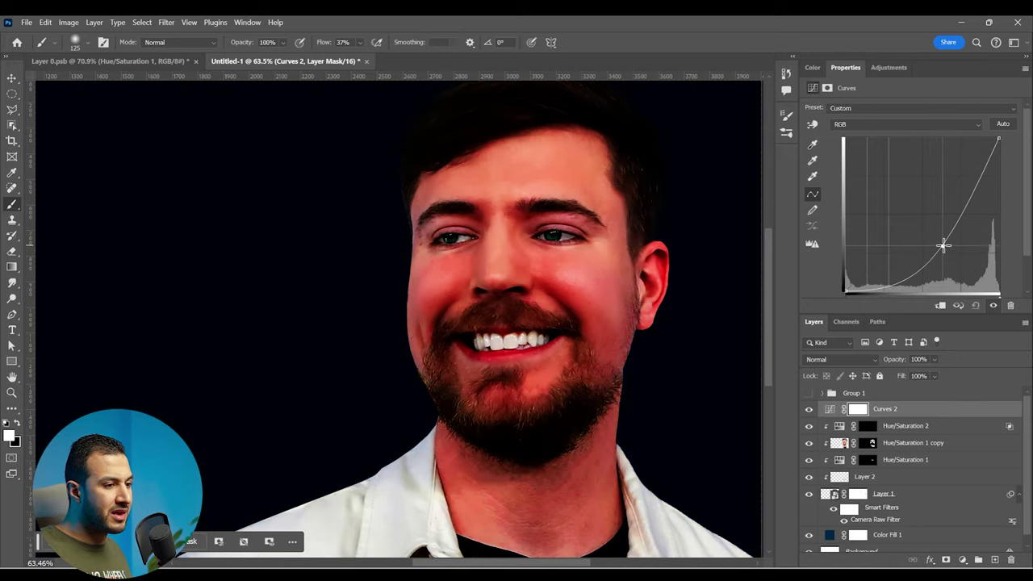
key(ctrl+alt+g)
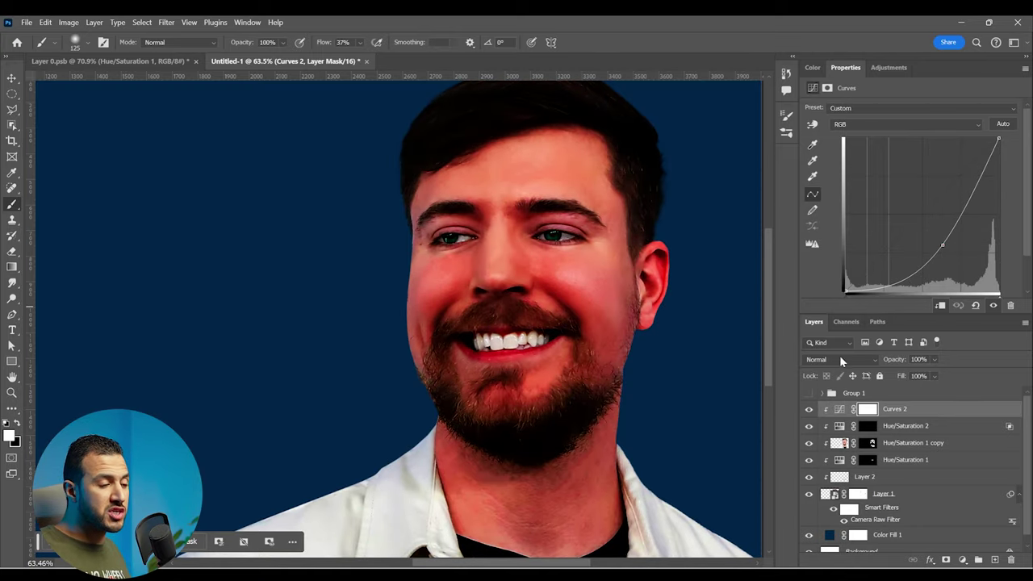
Set the darkening Curves layer to Luminosity blending, rename it "burn" and invert its mask to black.
click(816, 360)
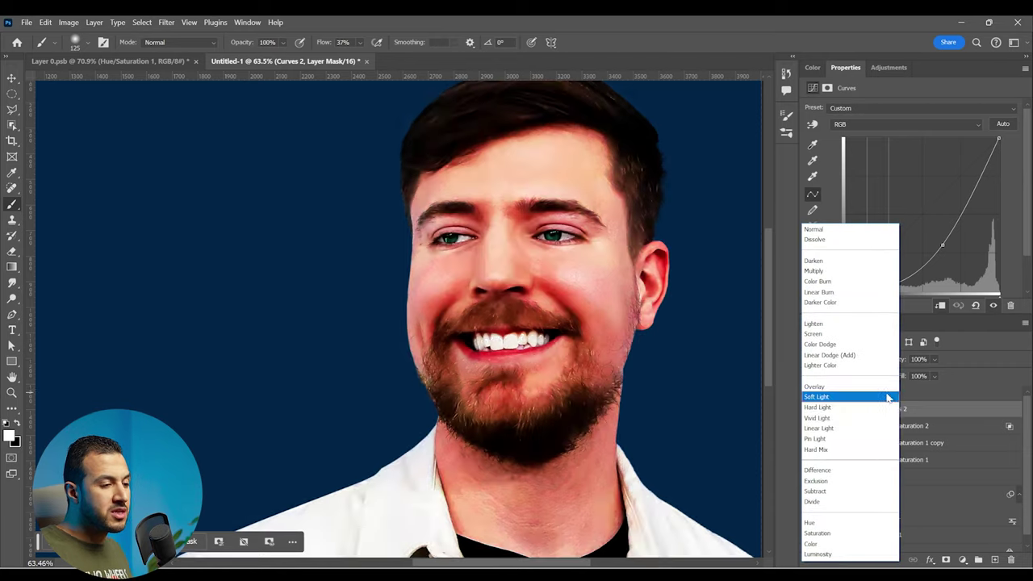
click(841, 554)
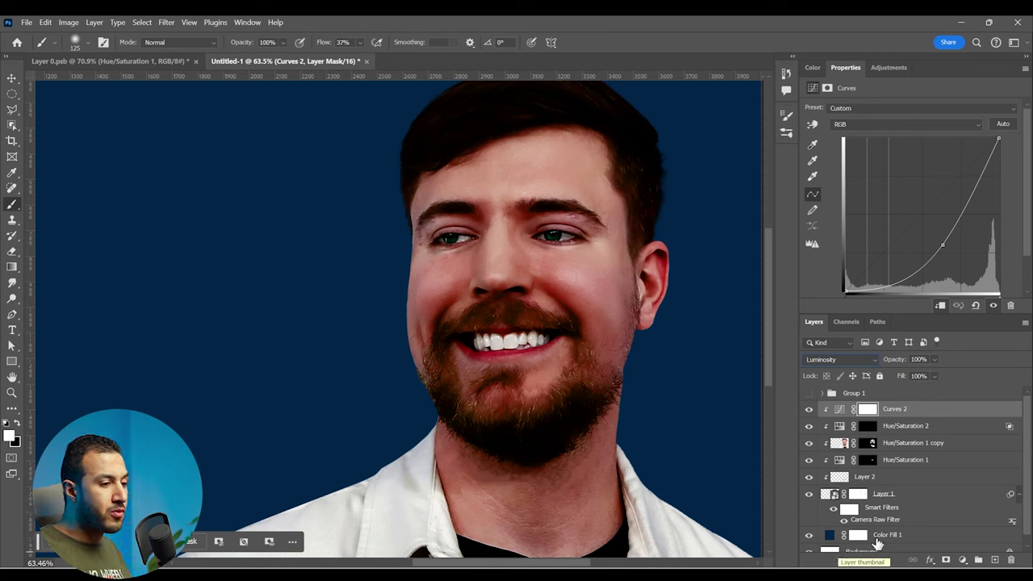
double_click(892, 410)
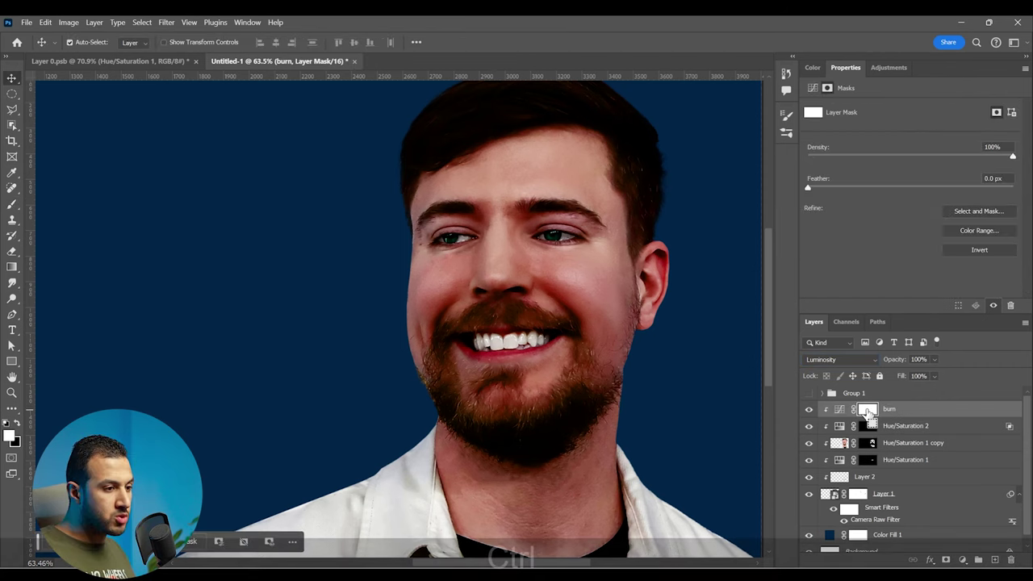
key(ctrl+i)
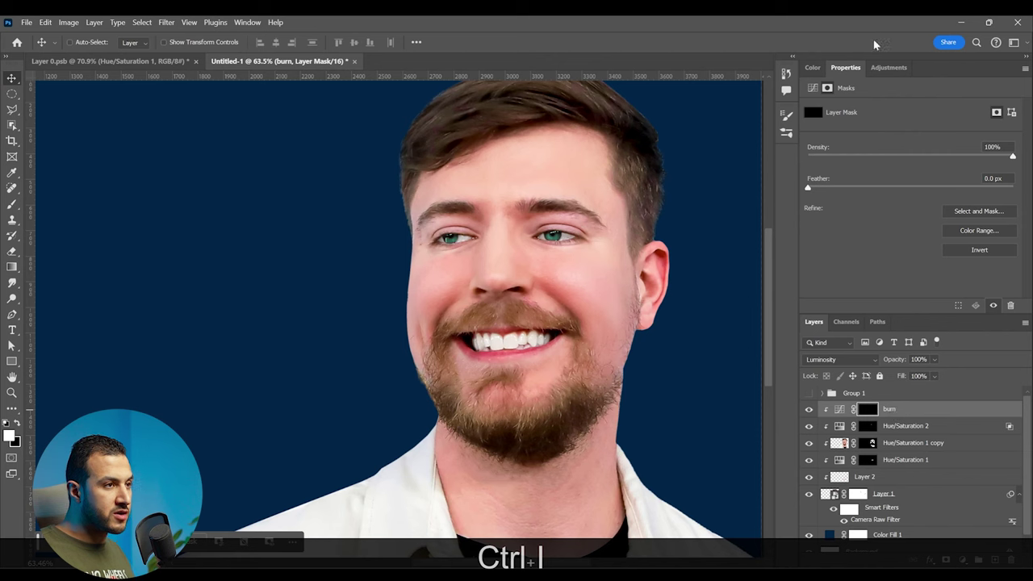
Add a second clipped Curves adjustment above the burn layer and raise its midtones to brighten the portrait.
click(888, 68)
click(850, 164)
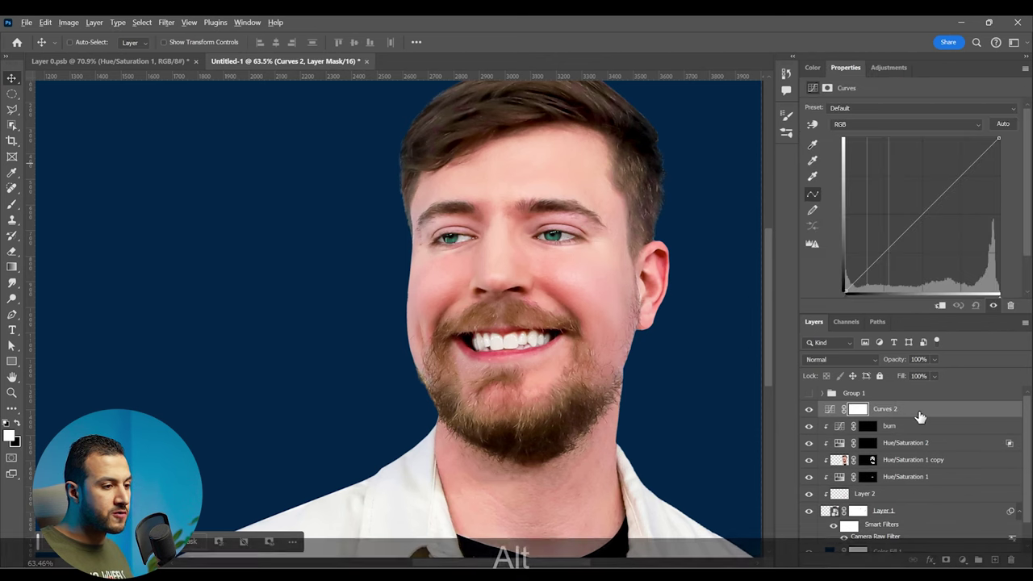
alt+click(920, 412)
drag(907, 219, 893, 200)
Rename the brightening Curves layer "dodge" and invert its mask to black.
double_click(893, 409)
text(dodge)
click(869, 410)
key(ctrl+i)
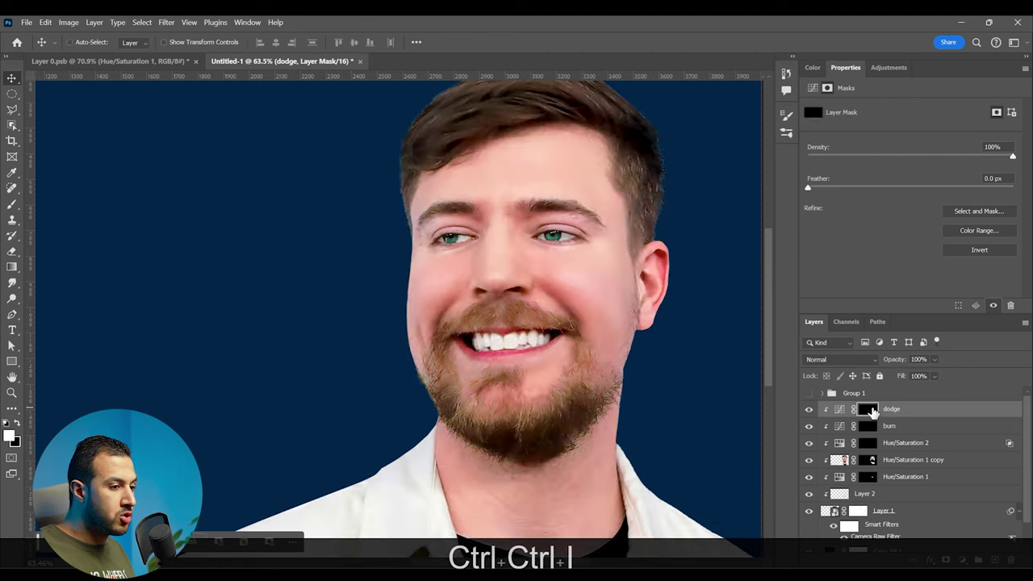
Paint shadows on the burn mask at 11% brush flow along the ear-side temple, cheek edge and beard.
click(870, 426)
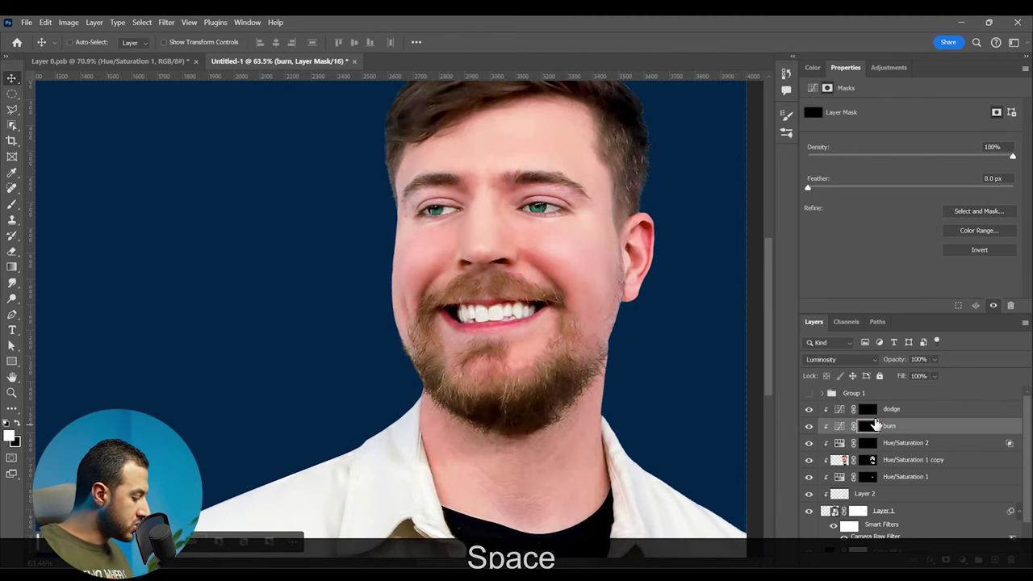
key(b)
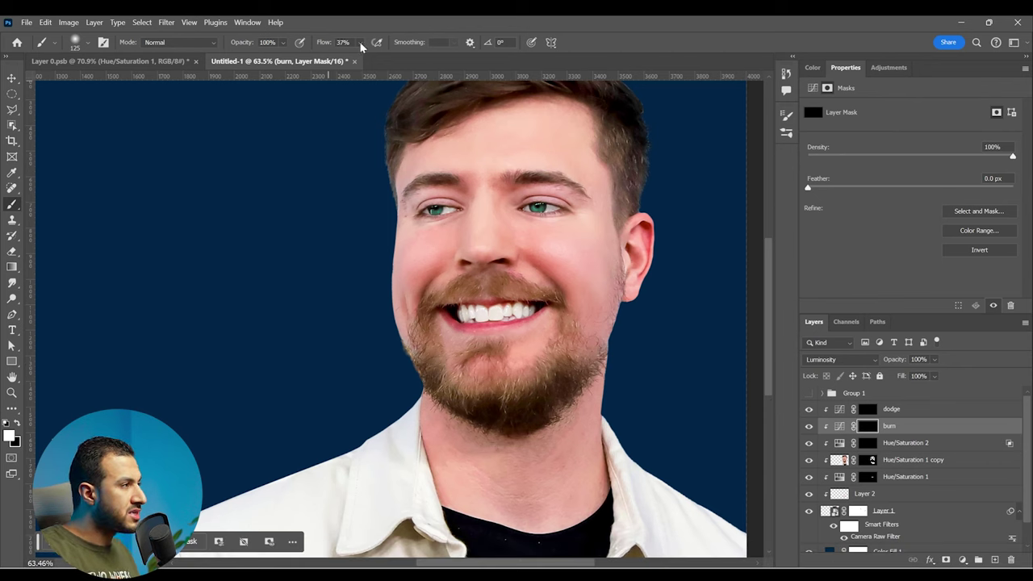
drag(355, 58, 355, 60)
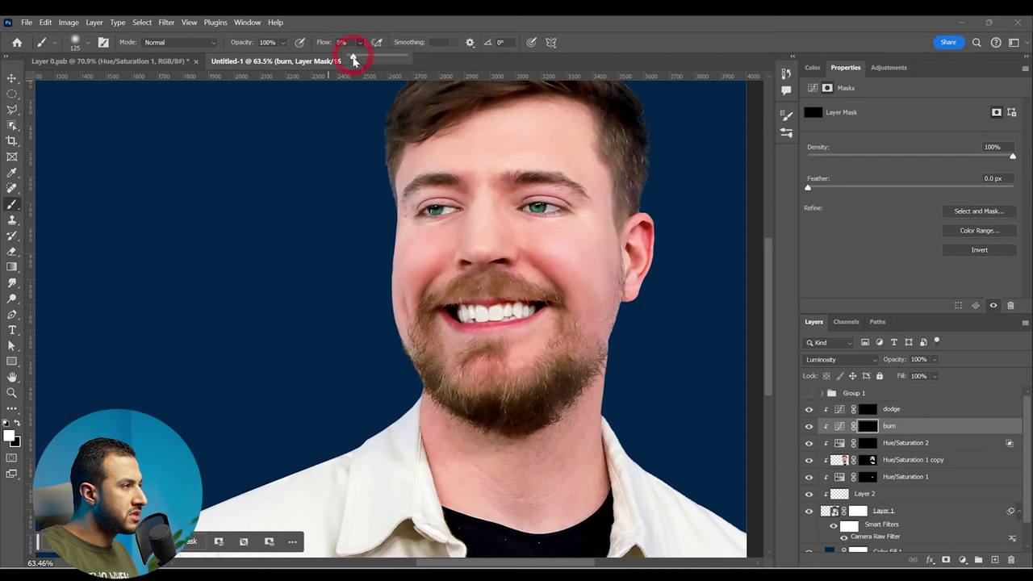
mouse_move(571, 147)
mouse_down()
mouse_move(616, 349)
mouse_move(601, 395)
mouse_up()
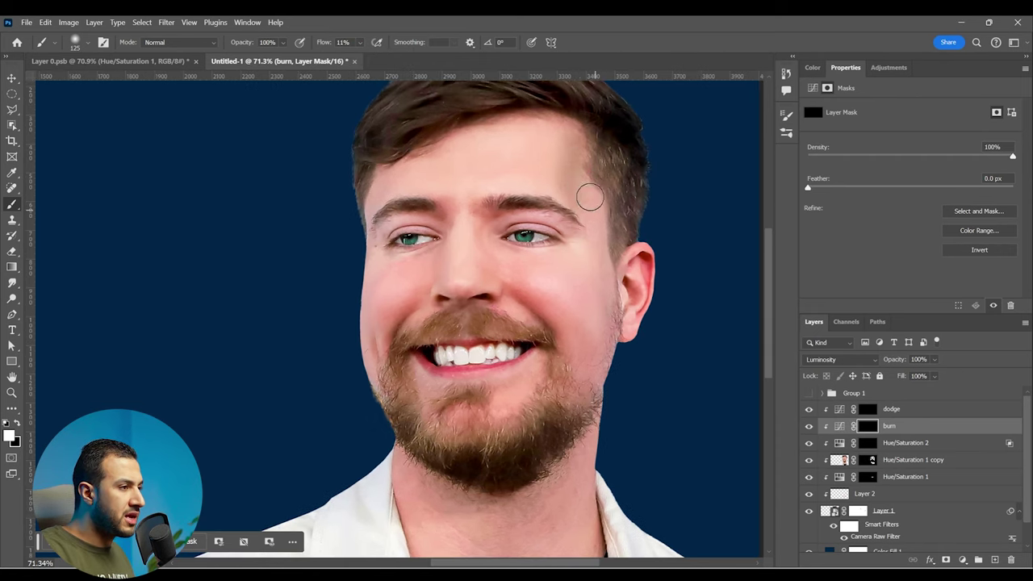
mouse_move(610, 357)
mouse_down()
mouse_move(545, 437)
mouse_move(366, 406)
mouse_up()
drag(464, 445, 533, 413)
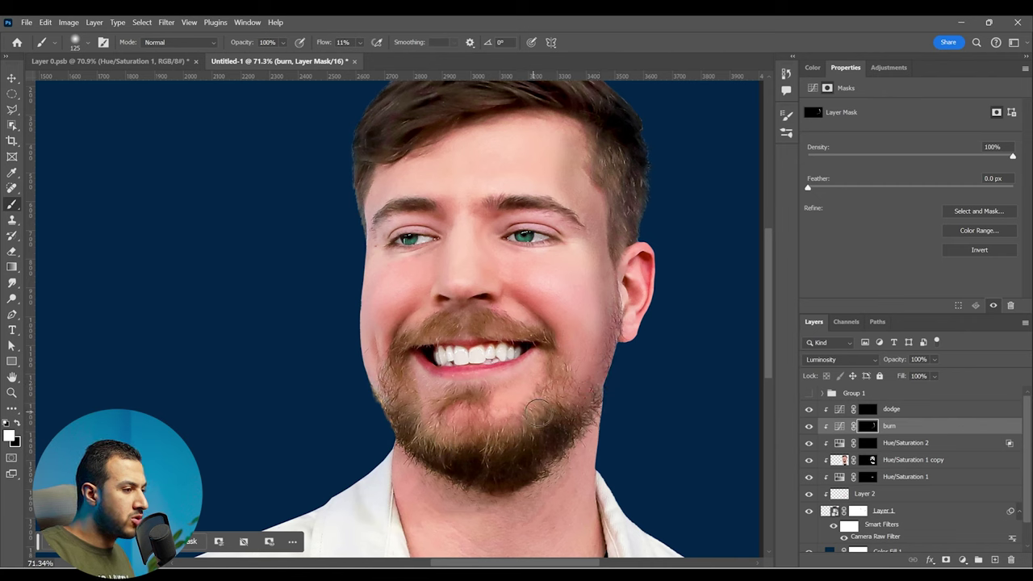
drag(589, 368, 596, 349)
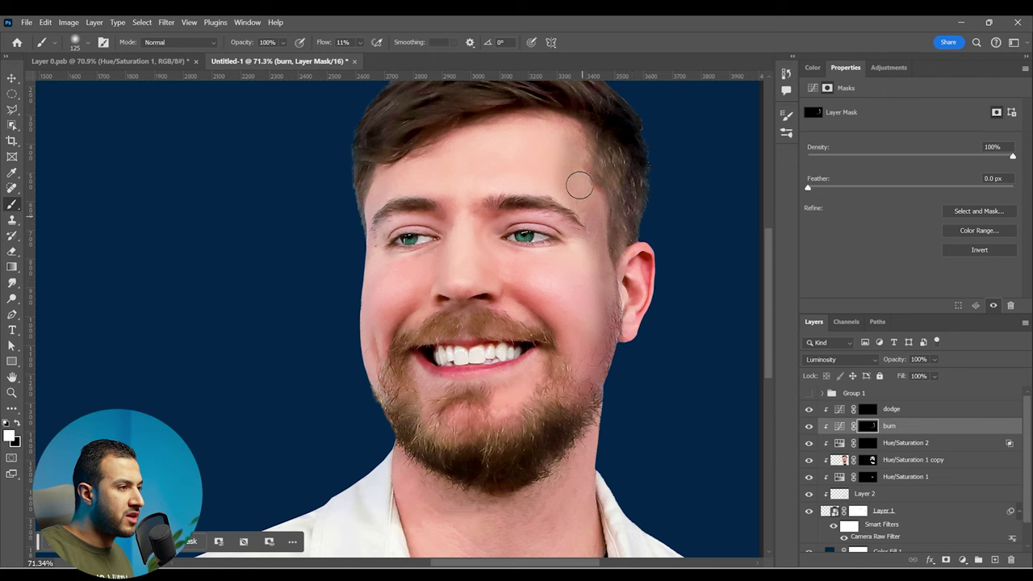
Extend the burn shading over the temple and forehead edge, and reduce the brush size to 90.
key(space)
drag(569, 159, 576, 166)
mouse_move(574, 130)
mouse_down()
mouse_move(464, 134)
mouse_move(380, 185)
mouse_move(359, 333)
mouse_up()
key(bracketleft)
key(bracketleft)
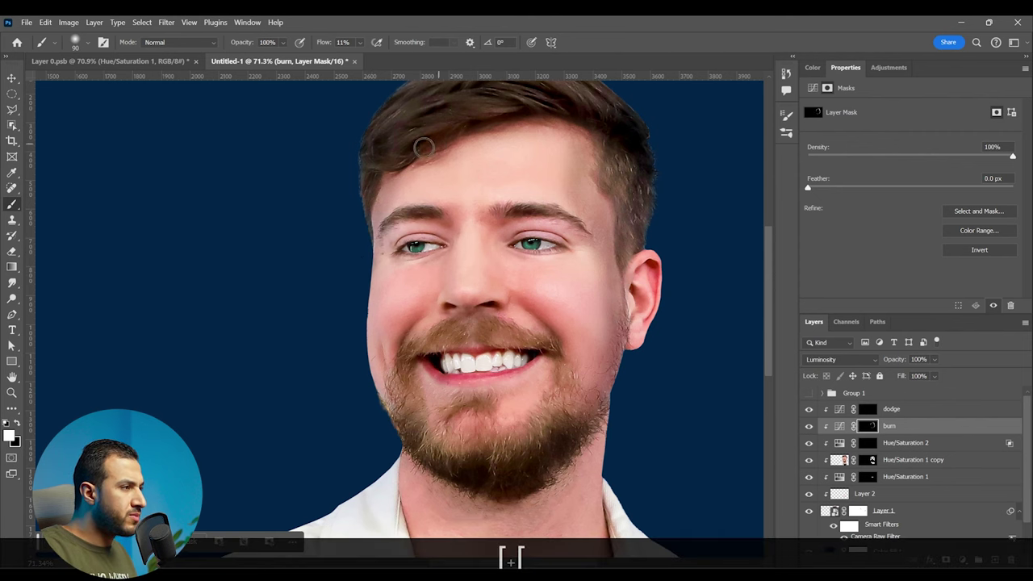
Paint burn shading beside the nose and down the smile crease with a brush of size 40.
key(z)
drag(451, 256, 461, 260)
key(bracketleft)
key(bracketleft)
key(bracketleft)
key(bracketleft)
key(bracketleft)
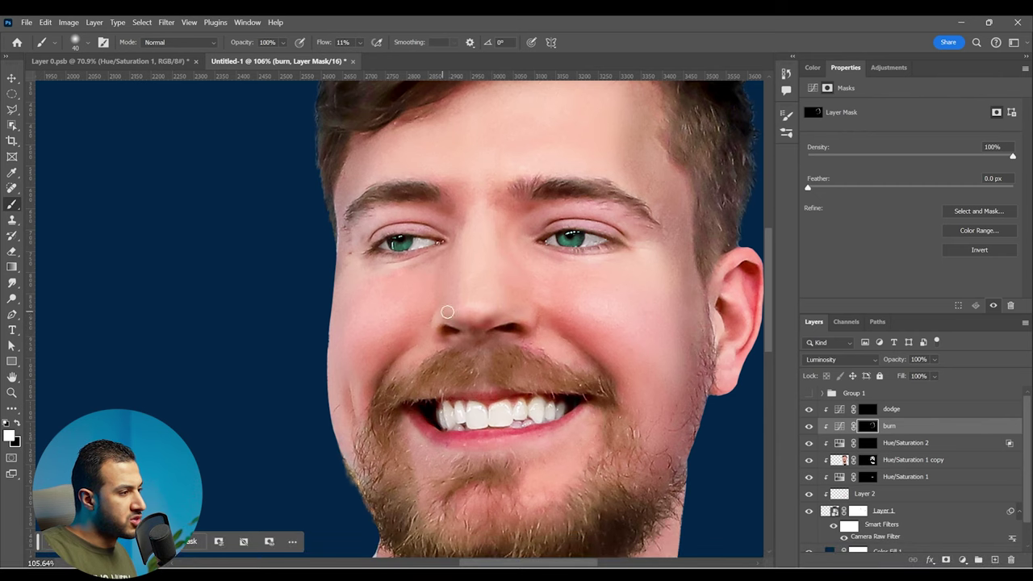
drag(433, 305, 370, 412)
key(space)
Refine the cheek and smile-crease shading on the burn mask by alternating black and white paint.
key(x)
mouse_move(367, 365)
mouse_down()
mouse_move(375, 336)
mouse_move(420, 303)
mouse_up()
key(space)
drag(569, 303, 524, 294)
key(x)
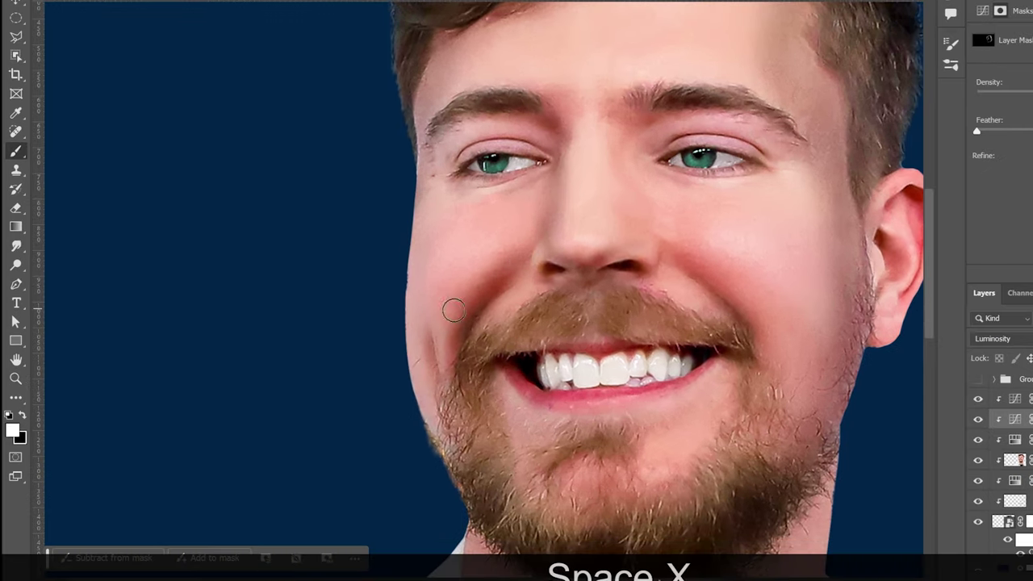
Enlarge the brush and paint burn shading around the eye sockets and eyebrows.
key(space)
mouse_move(752, 341)
mouse_down()
mouse_move(705, 298)
mouse_move(717, 398)
mouse_up()
key(bracketright)
key(bracketright)
key(bracketright)
key(bracketright)
drag(544, 167, 647, 147)
drag(436, 159, 342, 194)
key(x)
key(x)
Darken the lower beard, jaw and neck under the chin on the burn mask, softening the excess with black.
key(space)
drag(316, 446, 255, 106)
drag(686, 173, 678, 456)
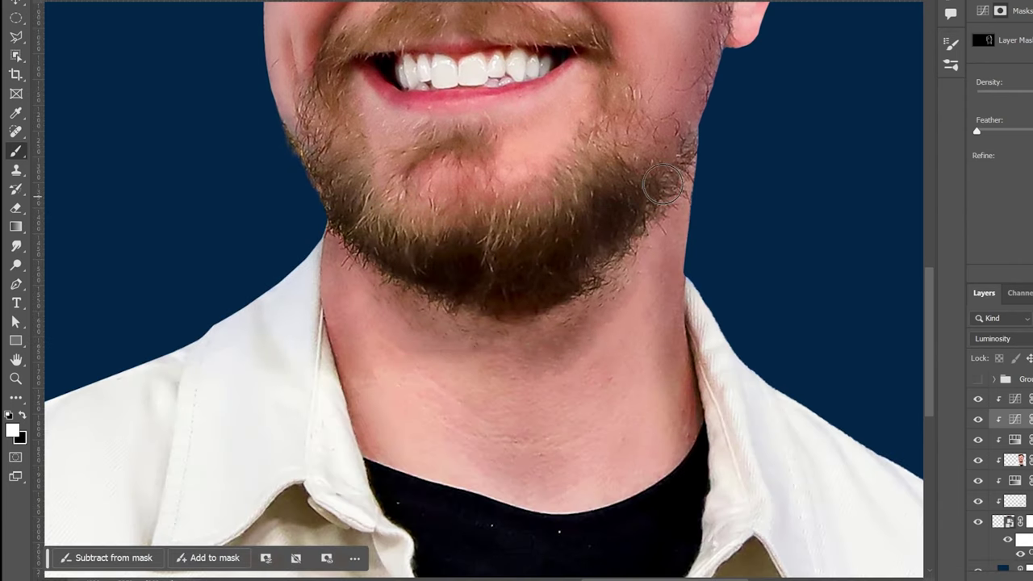
key(x)
key(space)
drag(687, 18, 636, 304)
key(space)
mouse_move(584, 80)
mouse_down()
mouse_move(576, 174)
mouse_move(573, 158)
mouse_up()
key(x)
key(space)
drag(585, 329, 585, 282)
Touch up the burn shading across the mid-face, alternating between white and black paint.
key(x)
key(z)
mouse_move(680, 244)
mouse_down()
mouse_move(643, 235)
mouse_move(596, 277)
mouse_move(613, 251)
mouse_up()
key(space)
key(x)
key(z)
drag(525, 186, 582, 188)
key(x)
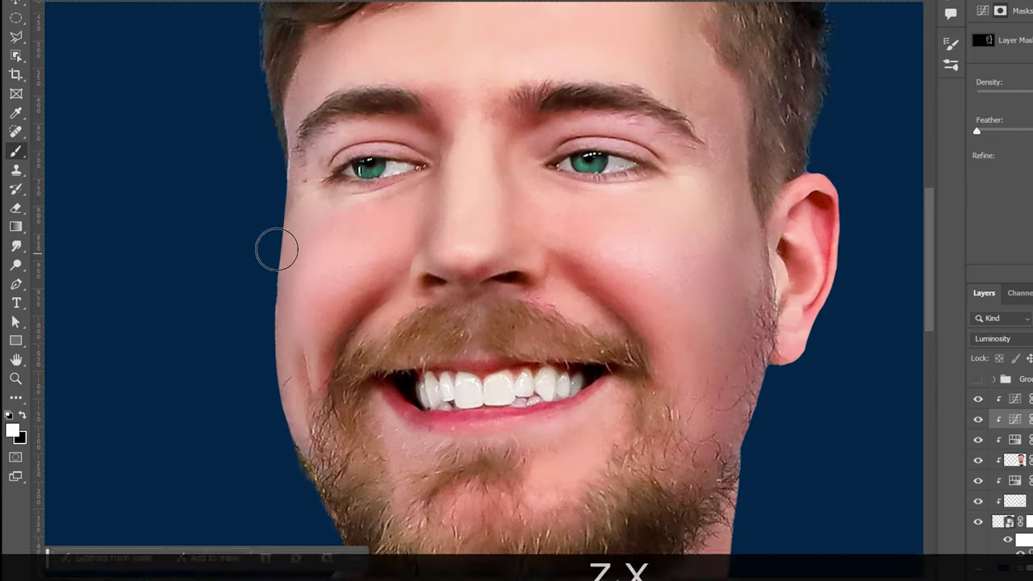
Finish the burn shading along the face's outer cheek edge and around the forehead.
key(z)
drag(373, 261, 299, 257)
key(space)
mouse_move(418, 247)
mouse_down()
mouse_move(489, 201)
mouse_move(553, 198)
mouse_move(608, 140)
mouse_move(643, 347)
mouse_up()
key(z)
key(x)
key(space)
key(x)
mouse_move(502, 76)
mouse_down()
mouse_move(554, 88)
mouse_move(420, 77)
mouse_up()
key(space)
drag(374, 300, 419, 219)
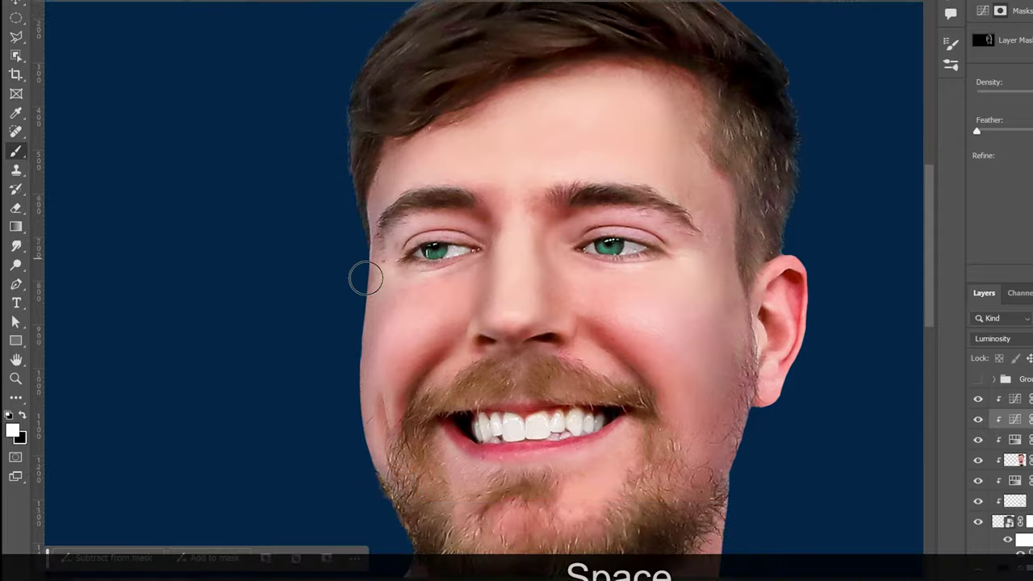
drag(625, 341, 590, 267)
key(x)
Paint white highlights on the dodge mask along the nose bridge and nostrils with a brush of size 50.
click(874, 410)
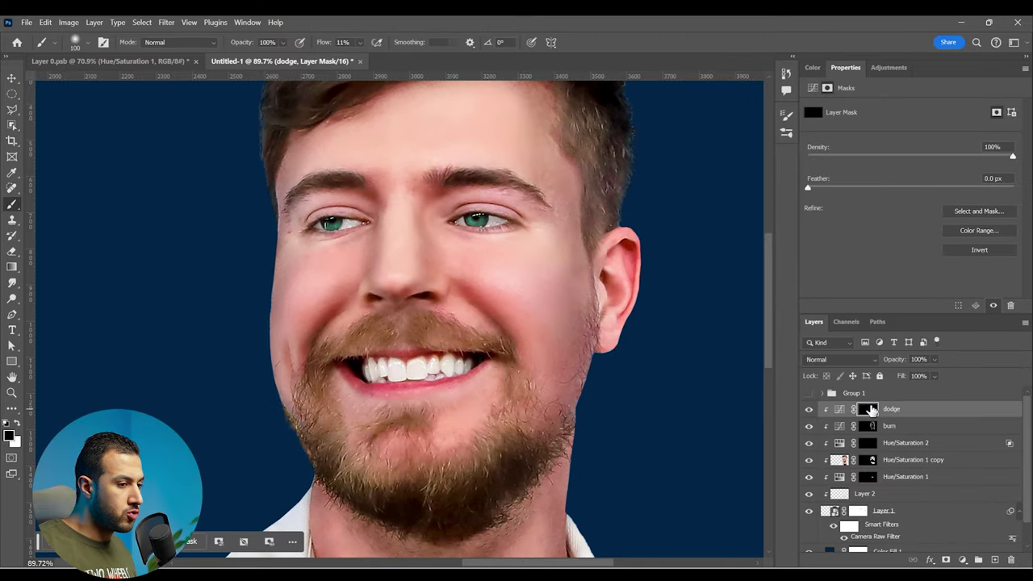
key(z)
click(451, 253)
key(b)
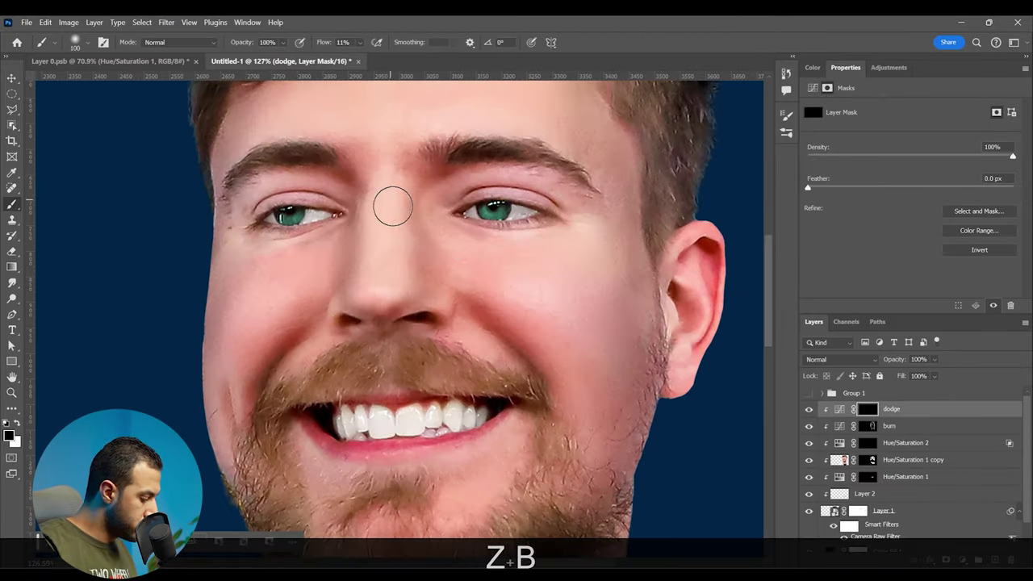
key(1)
key(1)
key(bracketleft)
key(bracketleft)
key(bracketleft)
key(bracketleft)
key(bracketleft)
key(bracketleft)
key(bracketleft)
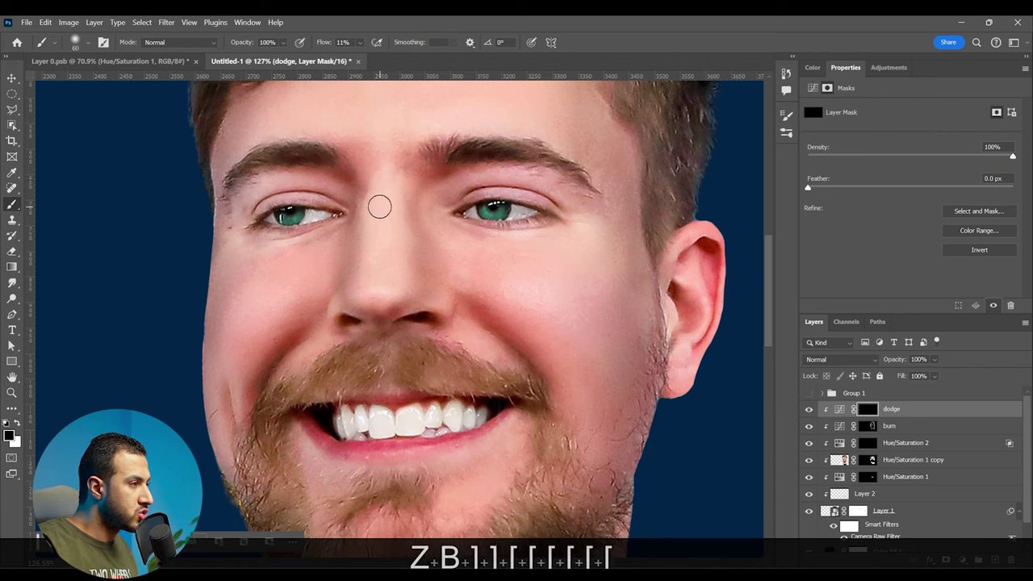
key(x)
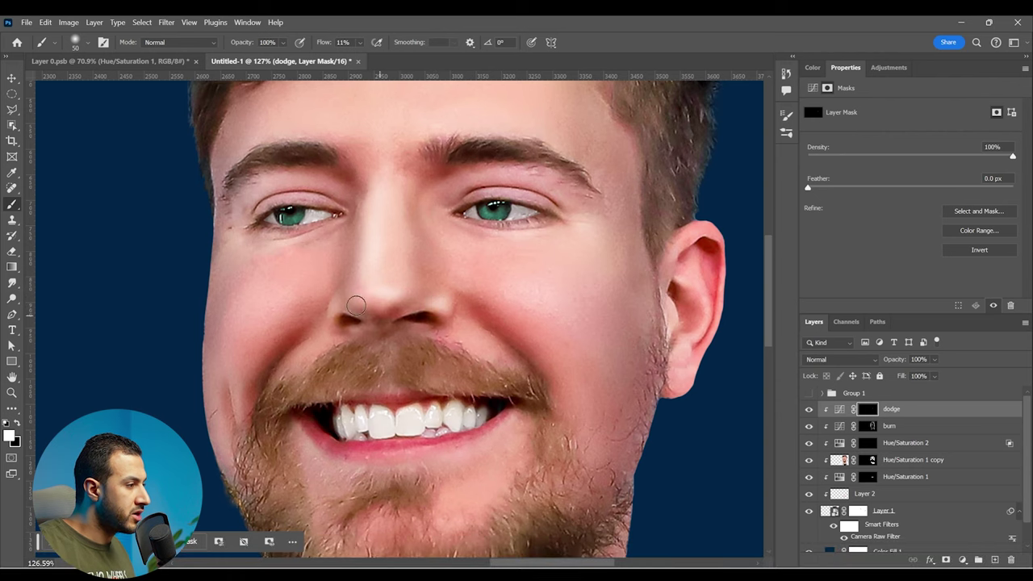
Undo the last highlight strokes and repaint the cheek below the eye nearest the ear in white on the dodge mask, brush size 90.
key(space)
drag(471, 275, 430, 267)
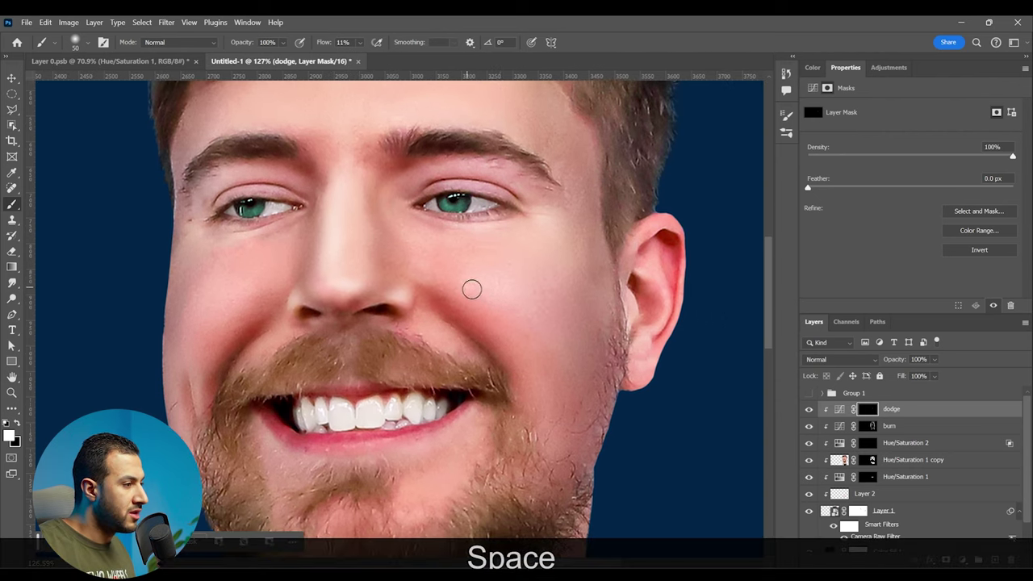
key(bracketright)
key(bracketright)
key(bracketright)
key(bracketright)
key(ctrl+z)
key(ctrl+z)
key(ctrl+z)
key(ctrl+z)
key(ctrl+z)
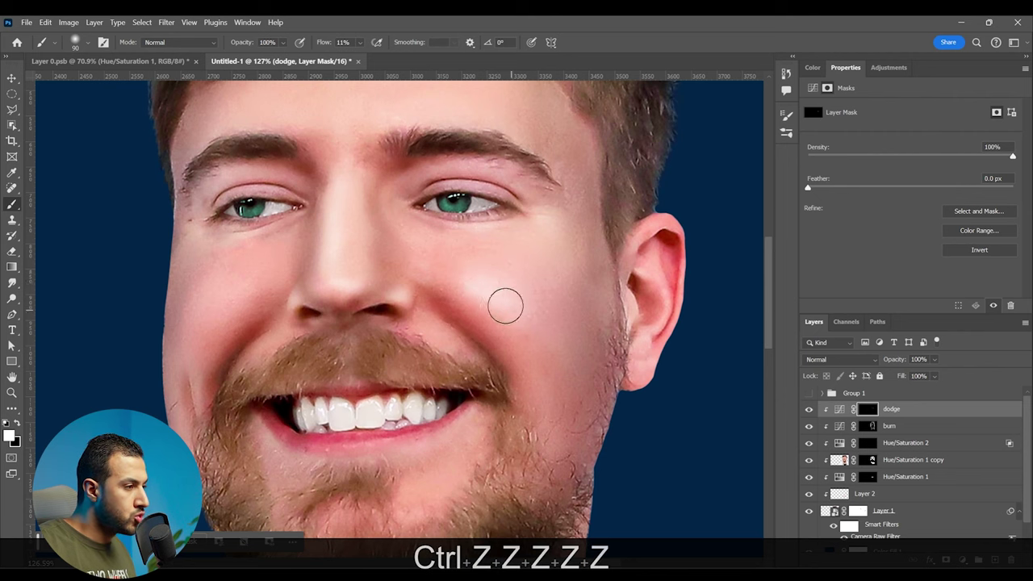
drag(577, 263, 526, 335)
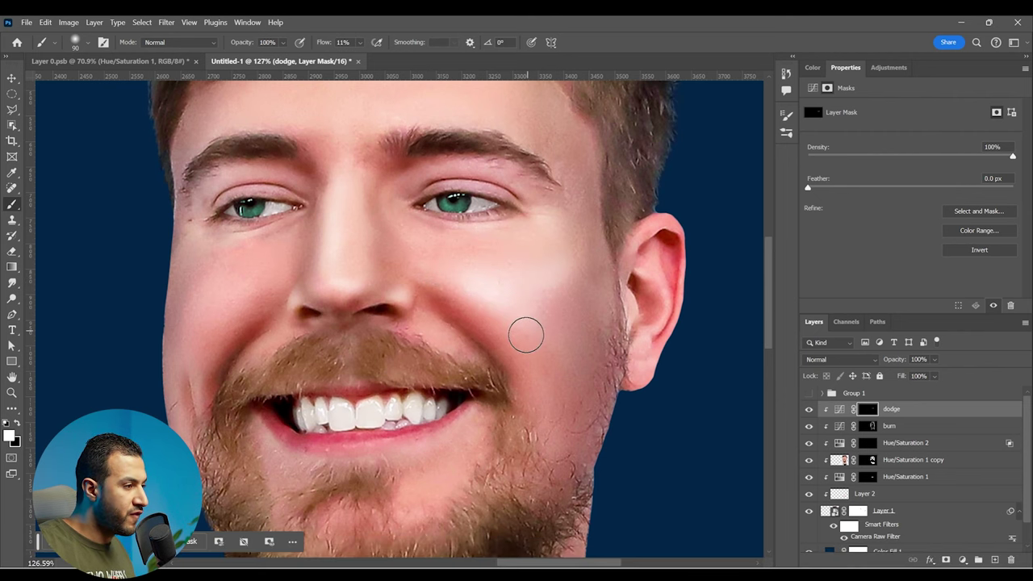
Redo the ear-side cheek highlight on the dodge mask, extending it down toward the beard.
key(ctrl+z)
key(x)
mouse_move(540, 300)
mouse_down()
mouse_move(524, 349)
mouse_move(536, 393)
mouse_up()
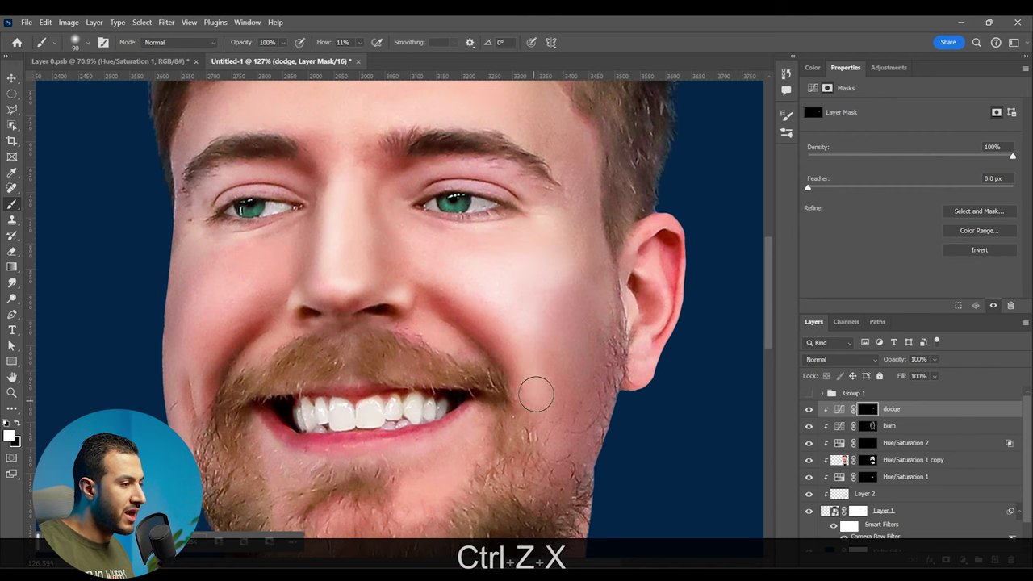
drag(574, 269, 535, 407)
key(x)
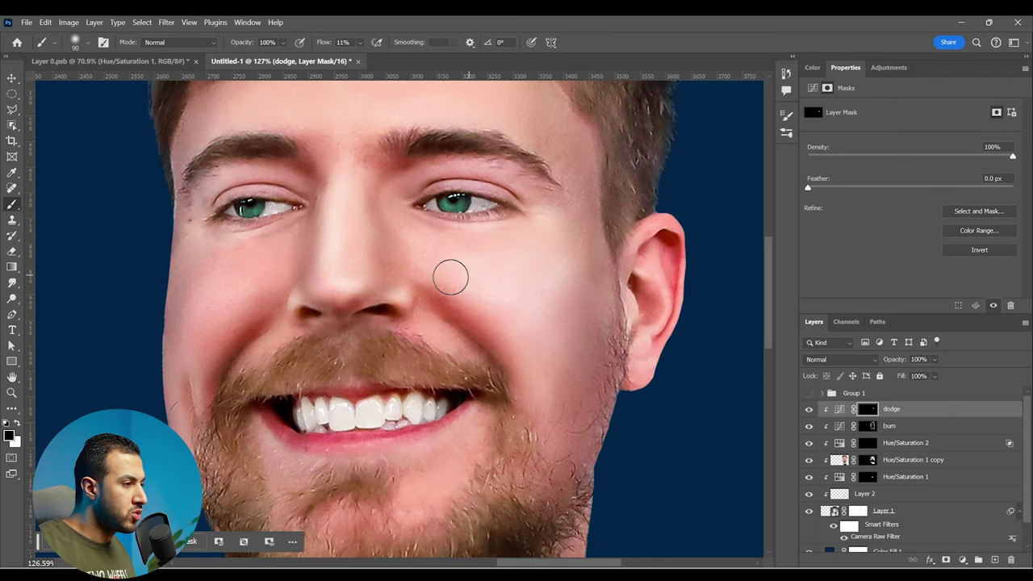
Paint a white highlight on the opposite cheek beneath the eye on the dodge mask.
drag(546, 347, 585, 327)
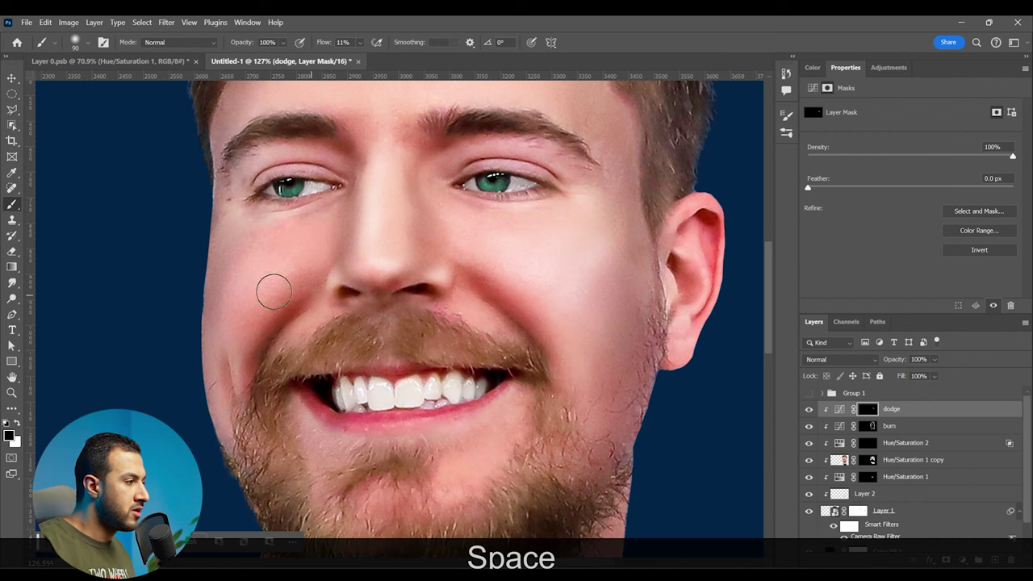
key(x)
key(x)
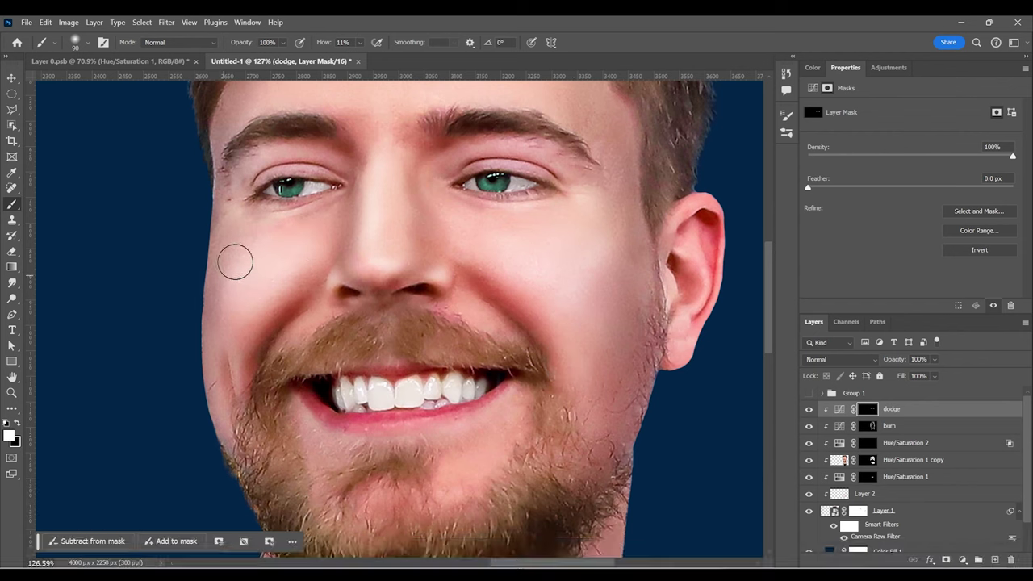
drag(309, 282, 342, 242)
Add a thin highlight along the smile crease beside the mustache with a brush of size 30.
key(bracketleft)
key(bracketleft)
key(bracketleft)
key(bracketleft)
key(bracketleft)
key(bracketleft)
key(x)
drag(280, 279, 276, 323)
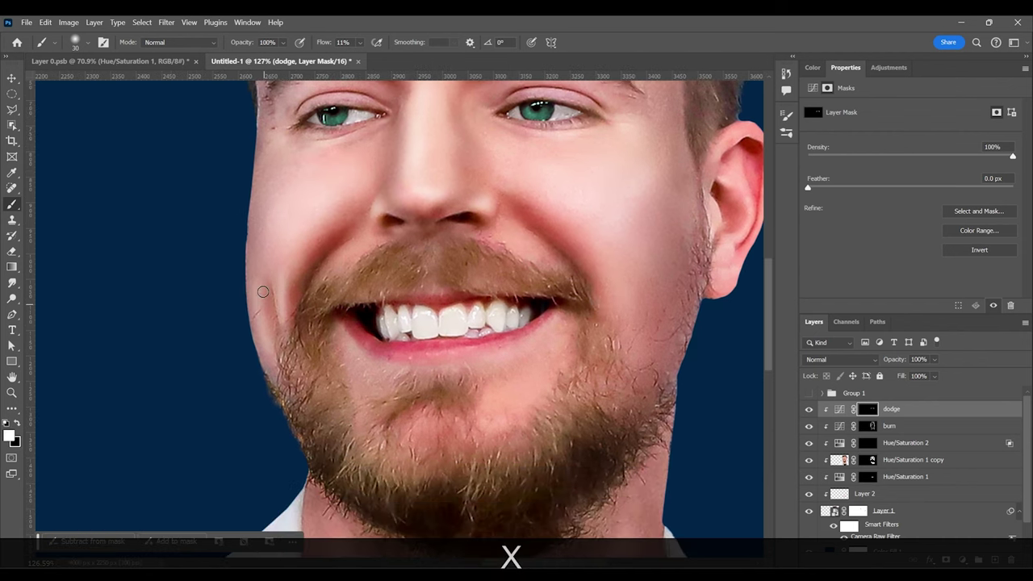
key(z)
drag(315, 228, 296, 245)
Blend the crease highlight into the lower cheek with a larger brush, alternating between white and black paint.
key(bracketright)
key(bracketright)
key(bracketright)
key(bracketright)
key(x)
drag(313, 295, 302, 365)
key(x)
mouse_move(339, 268)
mouse_down()
mouse_move(295, 314)
mouse_move(263, 323)
mouse_up()
Undo the excess highlight strokes and touch up the smile crease area with a smaller brush.
key(z)
mouse_move(392, 427)
mouse_down()
mouse_move(418, 382)
mouse_move(344, 401)
mouse_move(365, 453)
mouse_up()
key(z)
key(b)
key(ctrl+z)
key(bracketleft)
key(bracketleft)
key(bracketleft)
key(bracketleft)
key(ctrl+z)
key(x)
key(x)
mouse_move(291, 294)
mouse_down()
mouse_move(280, 331)
mouse_move(242, 247)
mouse_move(319, 274)
mouse_up()
Paint a broad white highlight across the forehead on the dodge mask with the brush enlarged to 150.
key(z)
key(b)
key(bracketright)
key(x)
key(z)
key(b)
key(bracketright)
key(bracketright)
key(bracketright)
key(bracketright)
key(bracketright)
key(x)
mouse_move(390, 227)
mouse_down()
mouse_move(378, 208)
mouse_move(194, 234)
mouse_up()
key(bracketright)
key(bracketright)
key(bracketright)
key(bracketright)
key(bracketright)
key(z)
mouse_move(393, 238)
mouse_down()
mouse_move(347, 231)
mouse_move(391, 239)
mouse_up()
key(x)
drag(281, 259, 308, 237)
key(x)
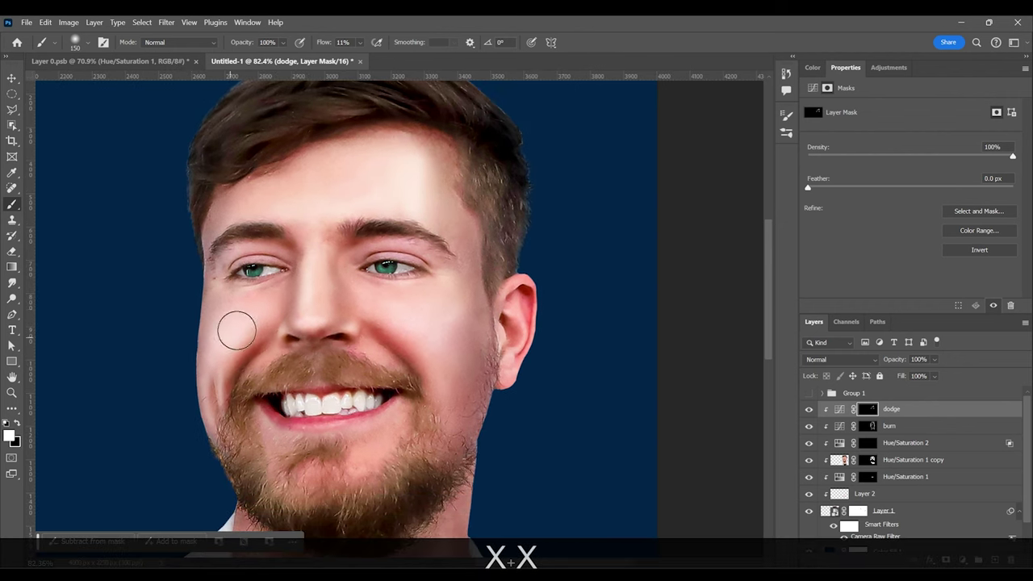
Refine the dodge highlights over the cheeks and forehead, alternating between black and white paint.
key(x)
drag(402, 292, 383, 288)
key(x)
key(z)
mouse_move(466, 312)
mouse_down()
mouse_move(443, 304)
mouse_move(455, 319)
mouse_up()
key(x)
key(z)
mouse_move(364, 314)
mouse_down()
mouse_move(336, 312)
mouse_move(351, 316)
mouse_up()
key(x)
key(z)
mouse_move(456, 265)
mouse_down()
mouse_move(445, 259)
mouse_move(462, 266)
mouse_up()
key(x)
drag(411, 389, 413, 336)
key(x)
drag(449, 162, 438, 230)
Paint fine white highlights around the ear on the dodge mask with a much smaller brush.
key(z)
drag(440, 230, 517, 260)
key(x)
key([)
key([)
key([)
key([)
key([)
key([)
key([)
key([)
key([)
key([)
key([)
key([)
key([)
key(x)
mouse_move(433, 320)
mouse_down()
mouse_move(443, 430)
mouse_move(469, 377)
mouse_up()
drag(428, 448, 433, 494)
mouse_move(416, 283)
mouse_down()
mouse_move(487, 266)
mouse_move(486, 396)
mouse_up()
Deepen the shadows around the ear with several strokes on the burn layer mask.
click(840, 409)
click(868, 426)
drag(487, 323, 455, 420)
drag(418, 350, 430, 418)
drag(422, 342, 446, 410)
drag(414, 498, 440, 452)
key(z)
mouse_move(488, 413)
mouse_down()
mouse_move(420, 387)
mouse_move(488, 404)
mouse_up()
Return to the dodge layer mask and touch up the highlights around the ear.
click(868, 409)
key(x)
mouse_move(457, 323)
mouse_down()
mouse_move(472, 380)
mouse_move(416, 404)
mouse_up()
drag(387, 464, 433, 415)
Brighten the green iris of the eye farthest from the ear on the dodge mask with a white brush of size 6.
key(z)
drag(494, 266, 571, 258)
key(b)
key(bracketleft)
key(x)
key(space)
drag(539, 224, 655, 236)
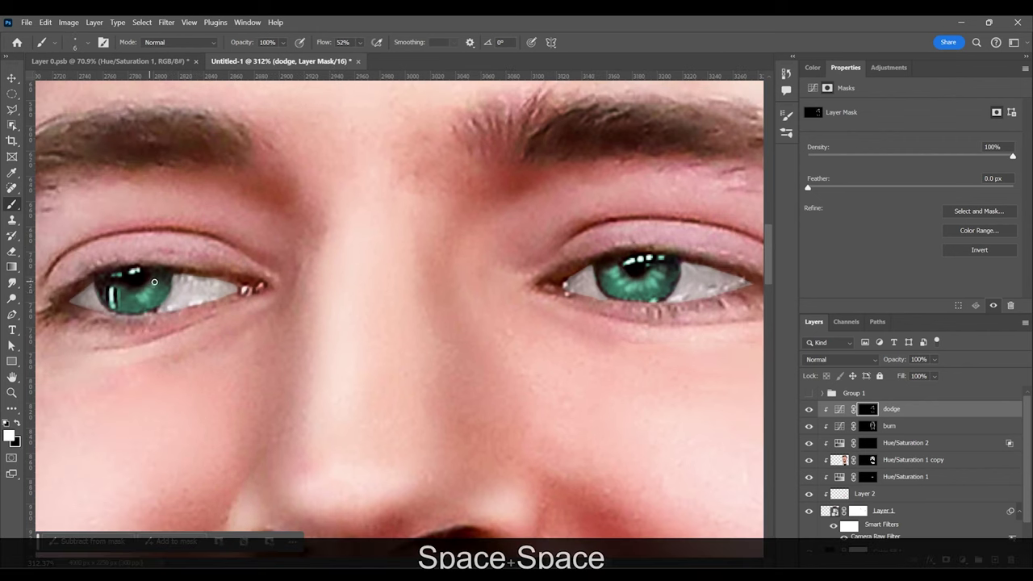
drag(147, 294, 126, 297)
key(z)
drag(238, 265, 167, 260)
key(space)
drag(293, 257, 370, 280)
drag(371, 280, 429, 282)
key(b)
key(bracketright)
drag(431, 353, 412, 415)
key(ctrl+z)
key(x)
key(z)
drag(456, 358, 424, 347)
key(space)
key(z)
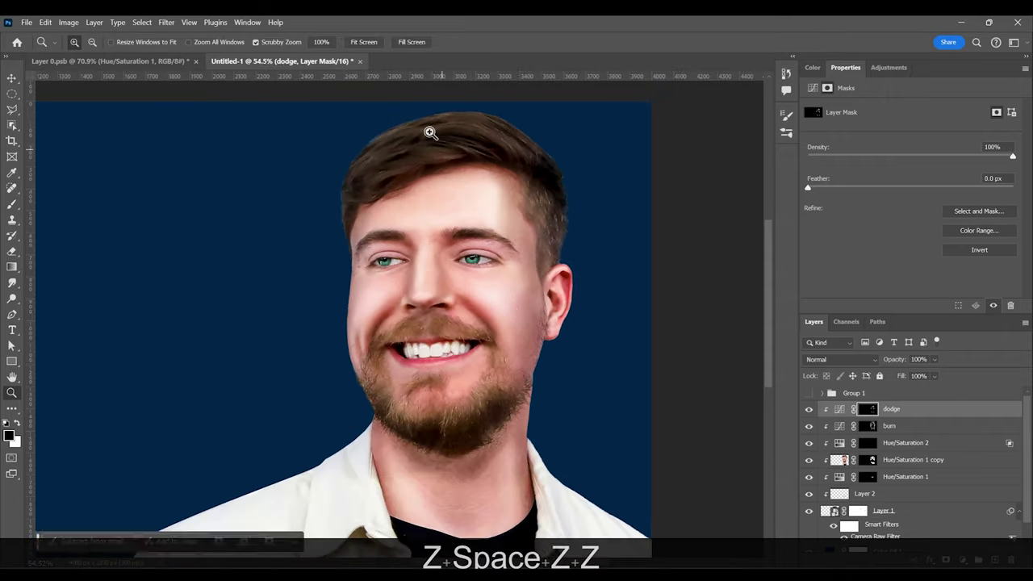
Paint white highlights on the top hair strands on the dodge mask with brush size 40 and 53% flow.
drag(492, 224, 557, 224)
key(b)
key(bracketleft)
key(bracketleft)
key(bracketleft)
key(bracketleft)
key(bracketleft)
key(bracketleft)
key(x)
click(360, 42)
drag(377, 61, 370, 60)
key(ctrl+z)
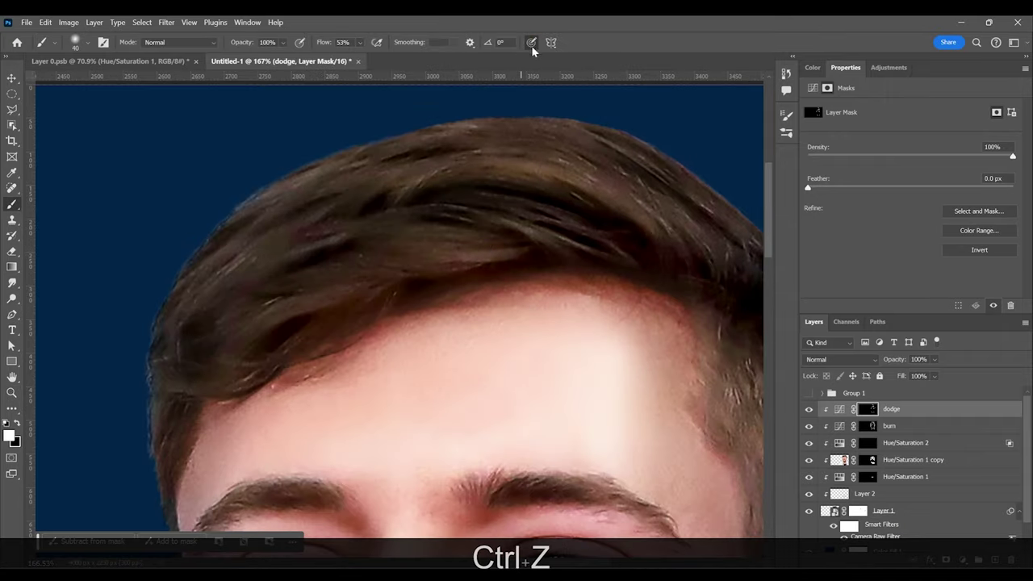
drag(484, 320, 526, 321)
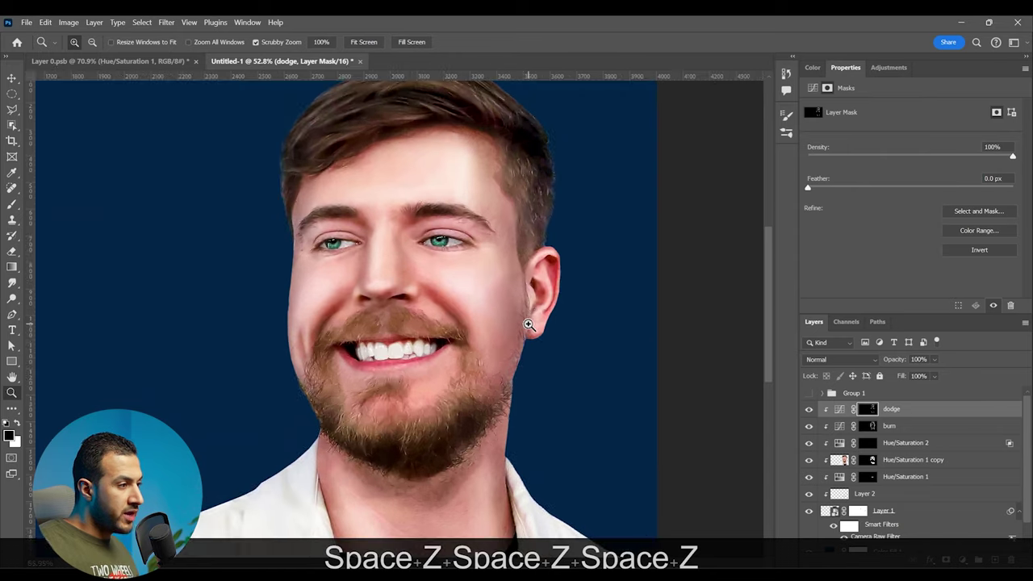
Toggle the visibility of the burn and dodge layers to compare the portrait before and after shading.
key(b)
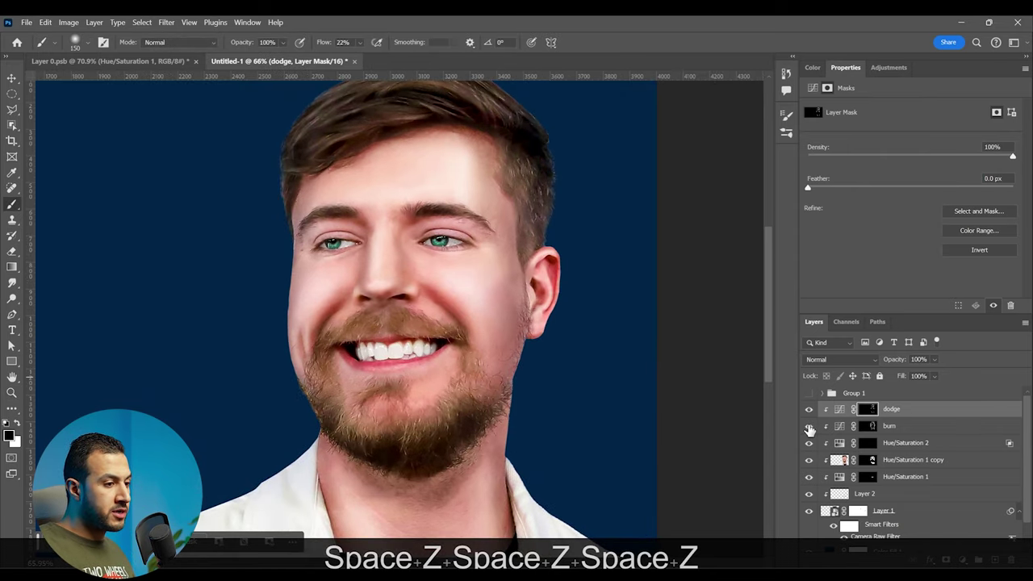
drag(810, 427, 808, 412)
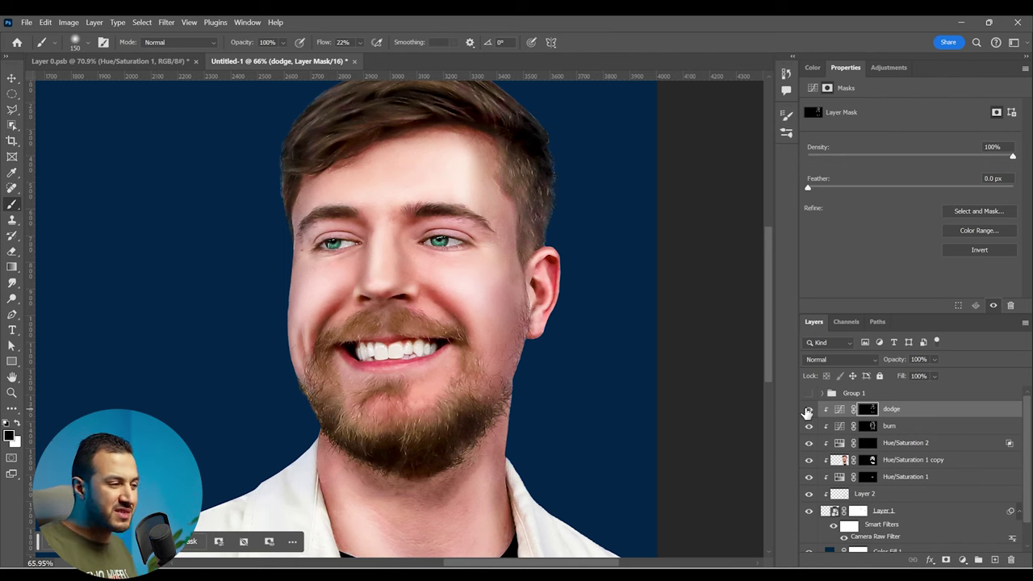
Add a Selective Color adjustment above the dodge layer and clip it to the portrait.
key(space)
drag(411, 306, 489, 321)
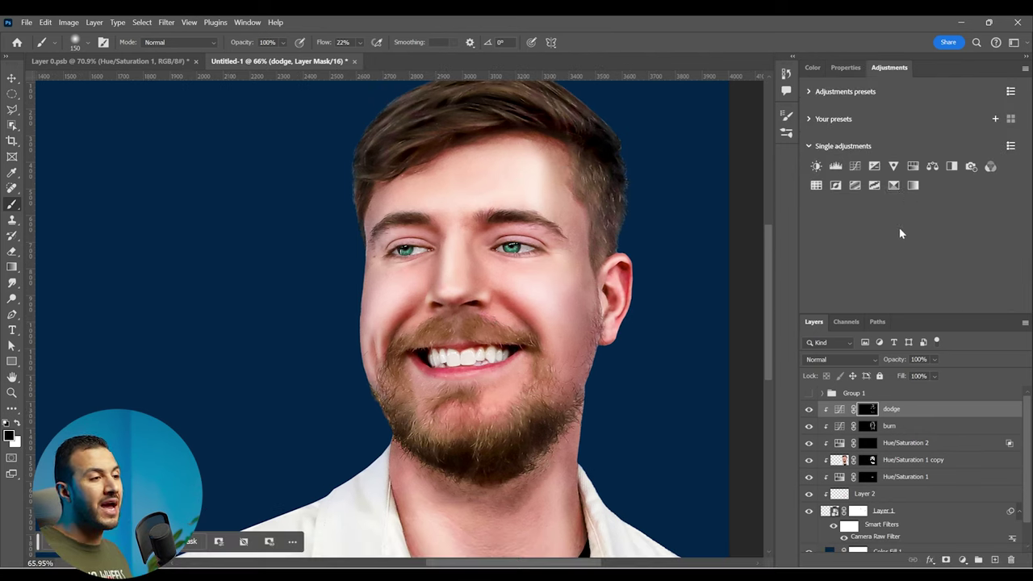
click(895, 187)
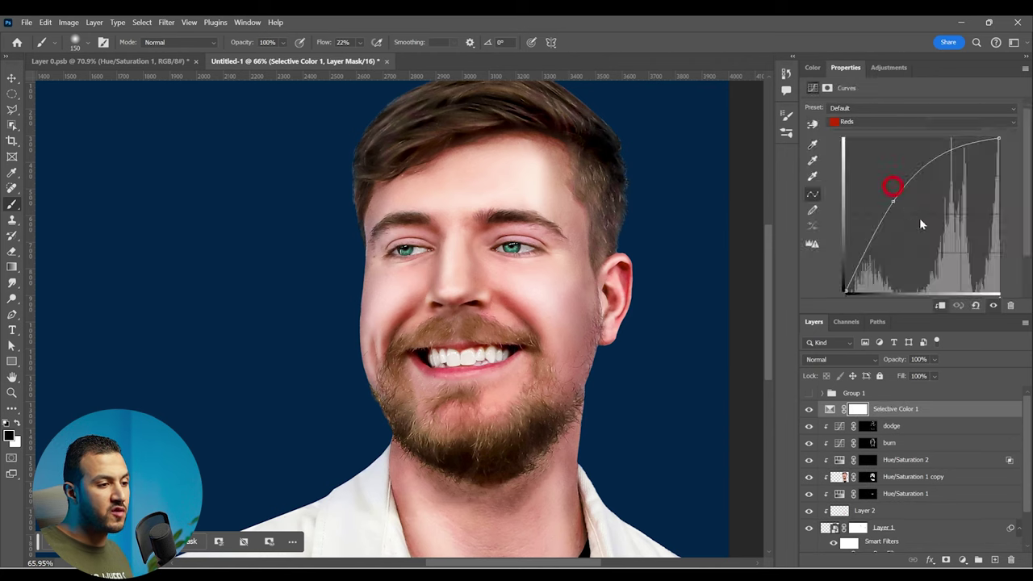
alt+click(919, 412)
drag(558, 342, 546, 321)
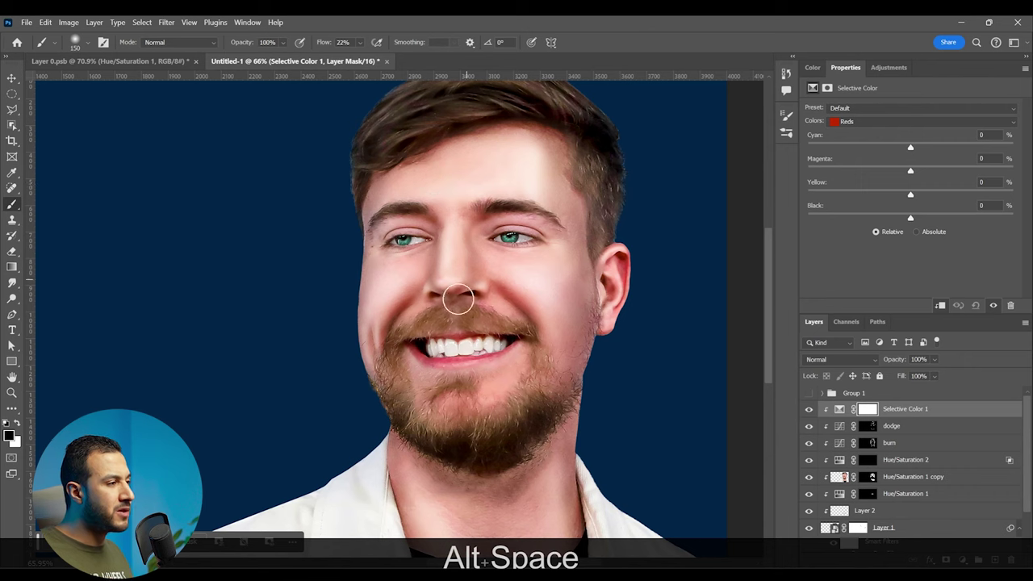
Adjust the Reds in the Selective Color layer to Cyan -32, Magenta -14, Yellow +9 and Black -9.
click(851, 121)
click(858, 135)
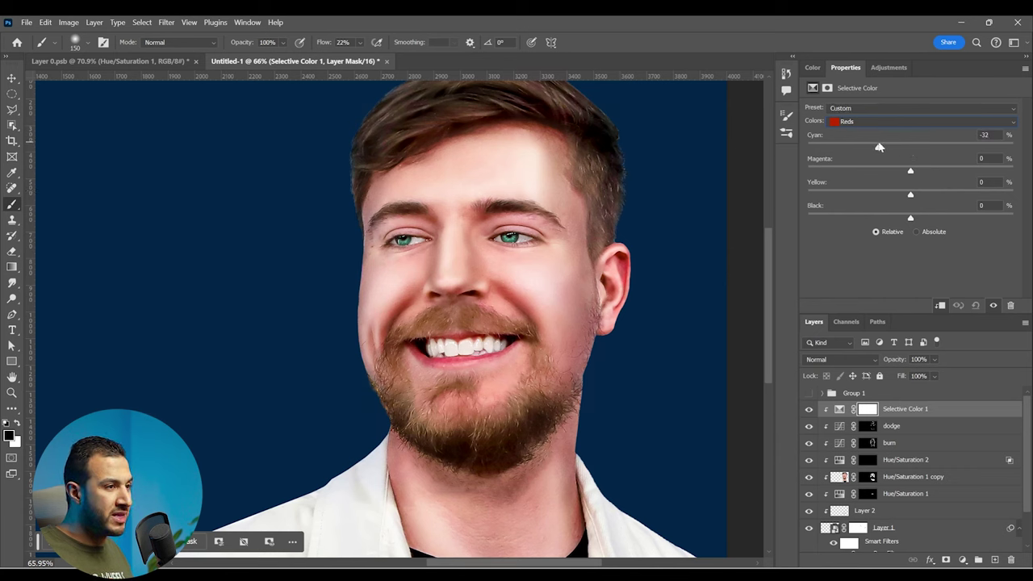
drag(929, 171, 901, 173)
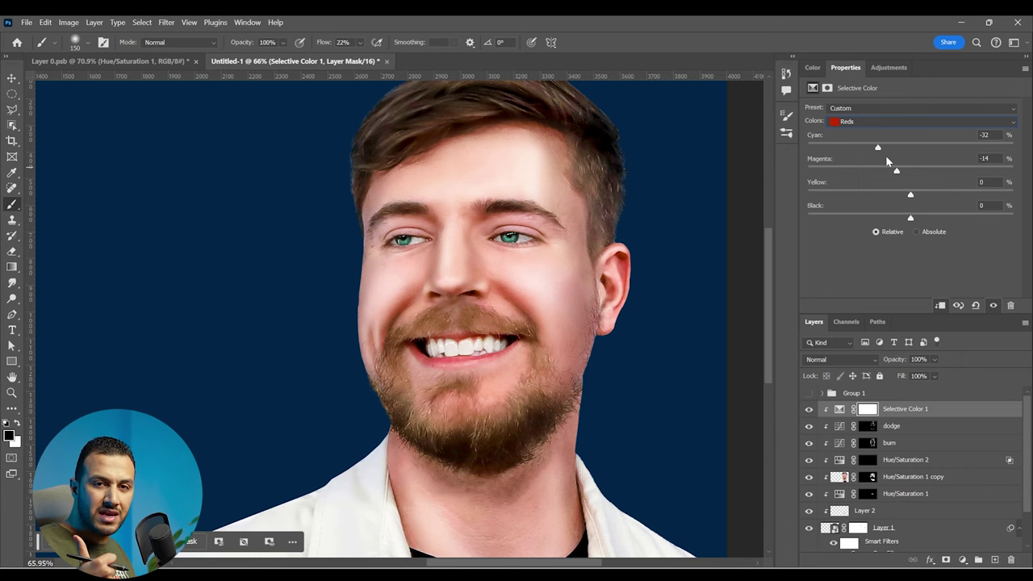
drag(911, 196, 910, 197)
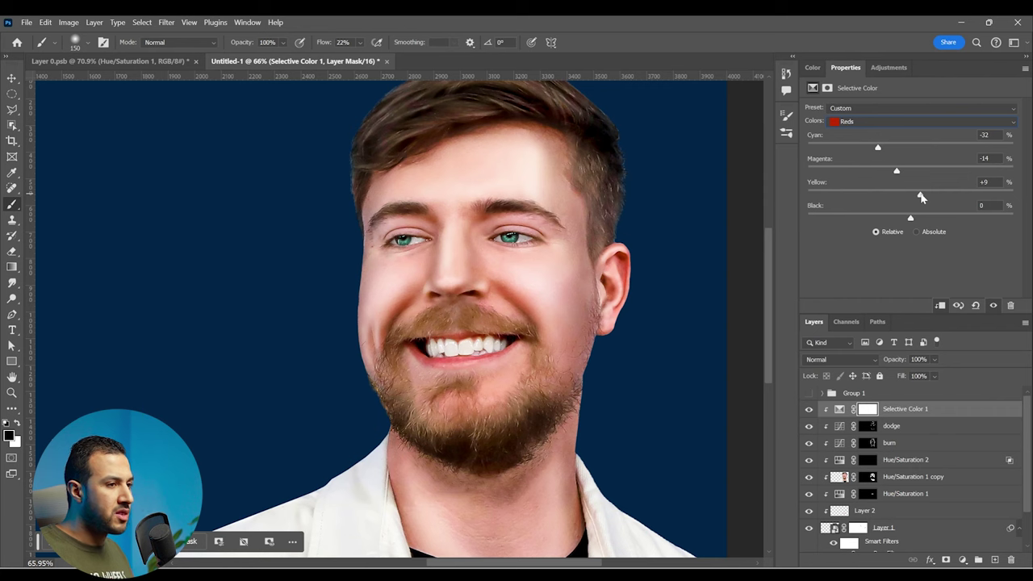
drag(920, 224, 882, 226)
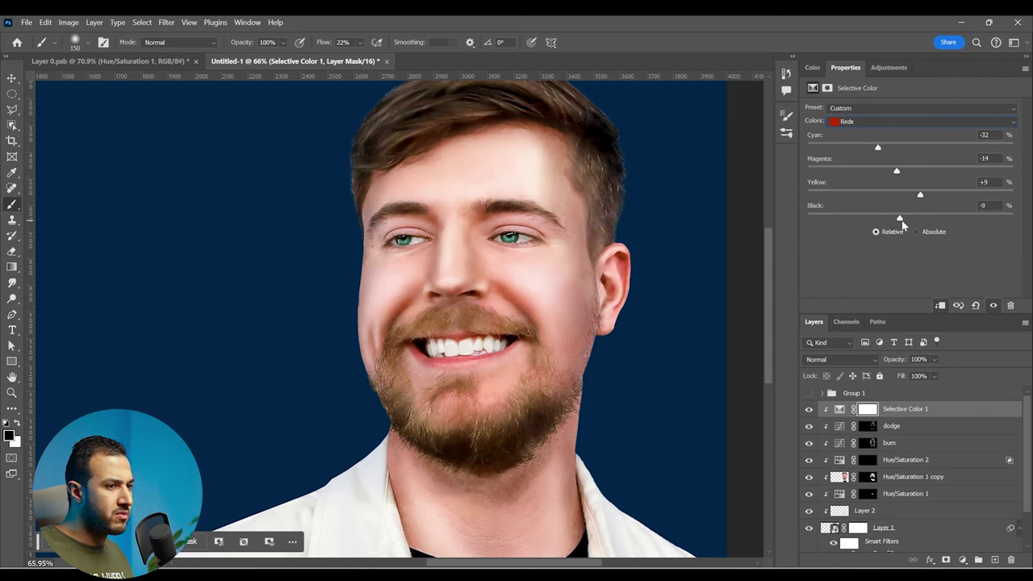
Toggle the Selective Color layer's visibility to compare the skin tones before and after the correction.
click(810, 409)
click(810, 409)
click(810, 410)
click(811, 409)
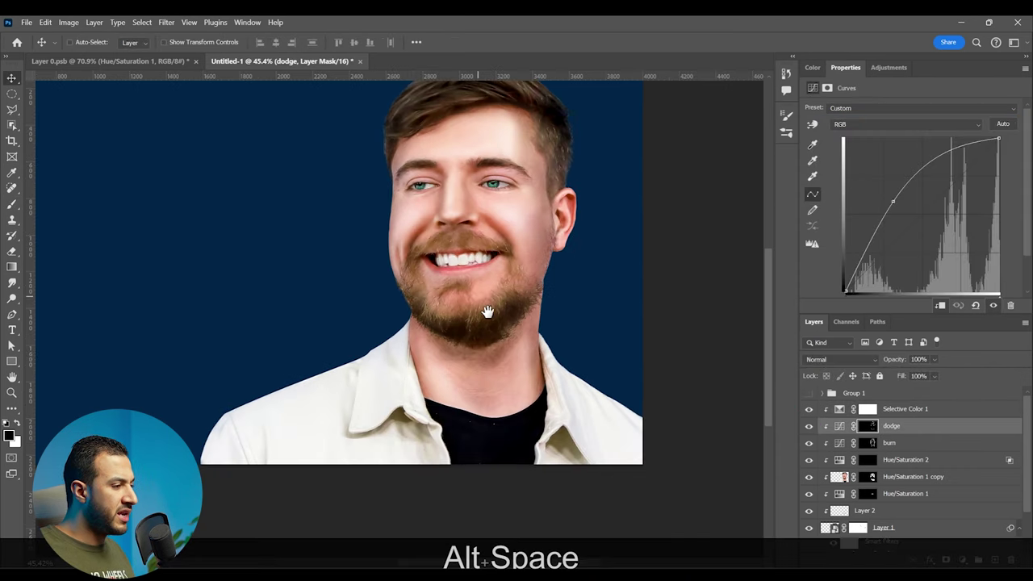
Add a Gradient Map adjustment clipped to the portrait and move it above the Selective Color layer.
drag(486, 309, 491, 318)
scroll(332, 458, up, 4)
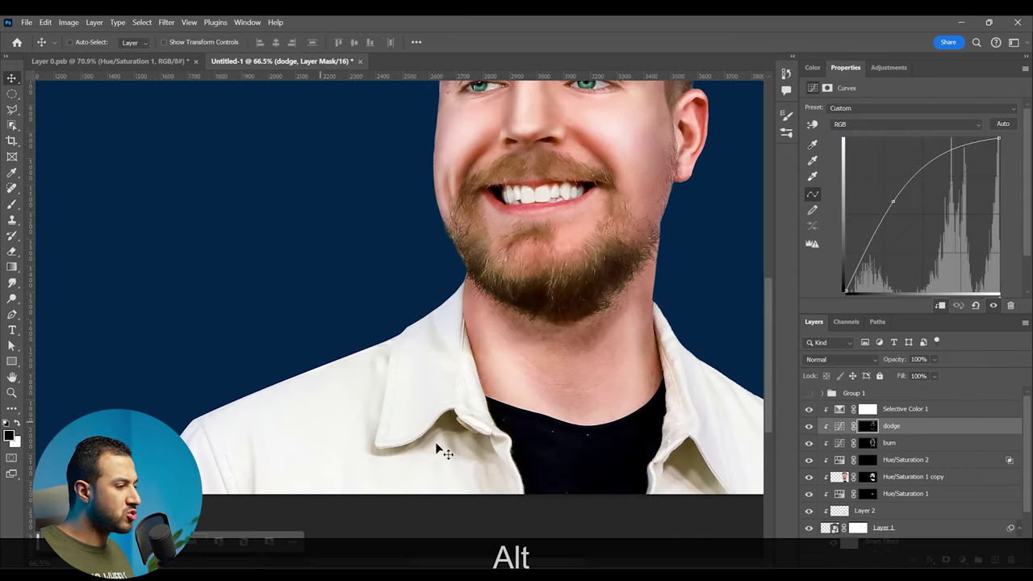
drag(444, 401, 364, 411)
click(889, 68)
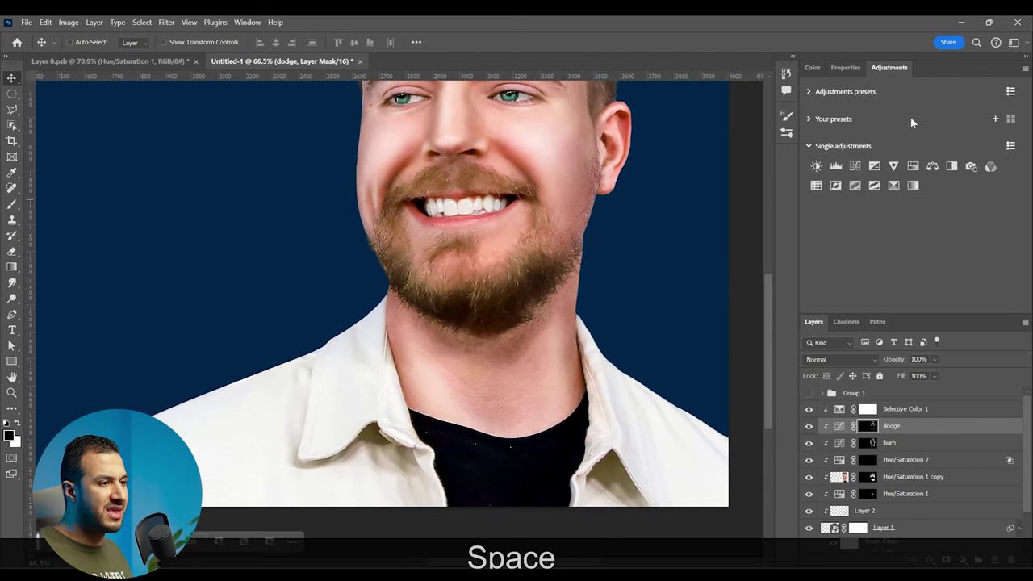
click(893, 188)
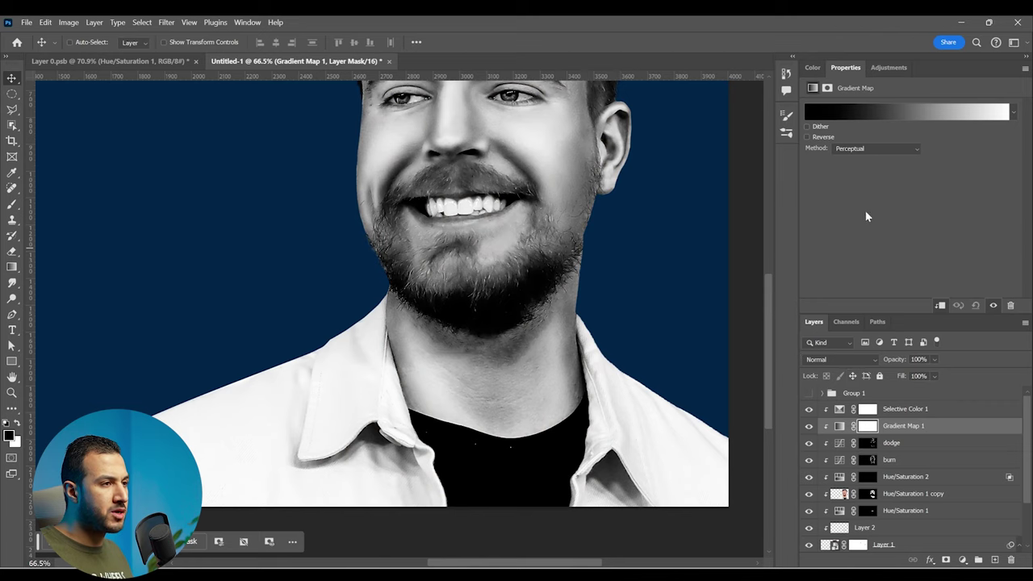
key(ctrl+bracketright)
drag(715, 418, 699, 450)
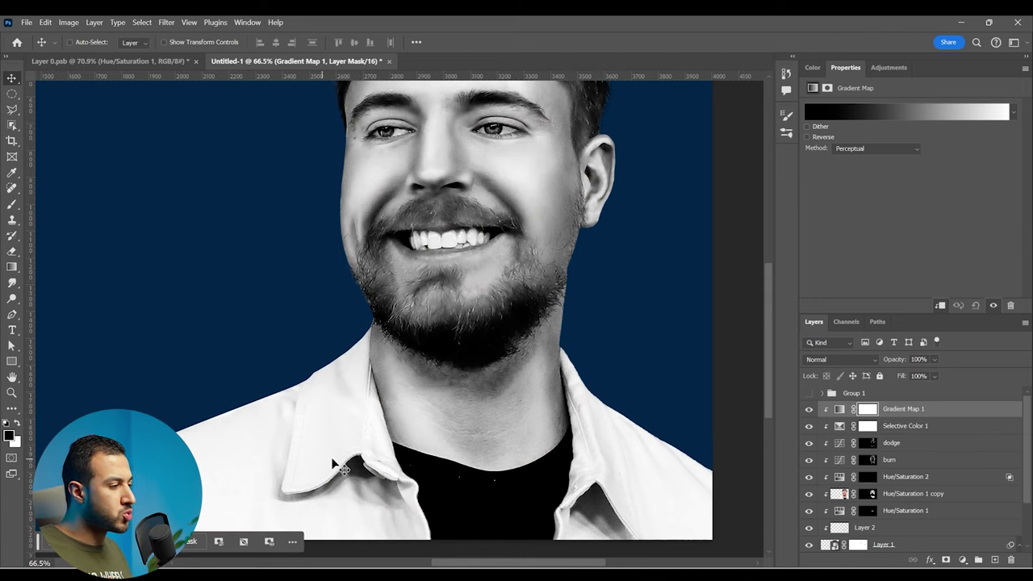
Change the dark stop of the gradient map to orange ff6600.
click(842, 109)
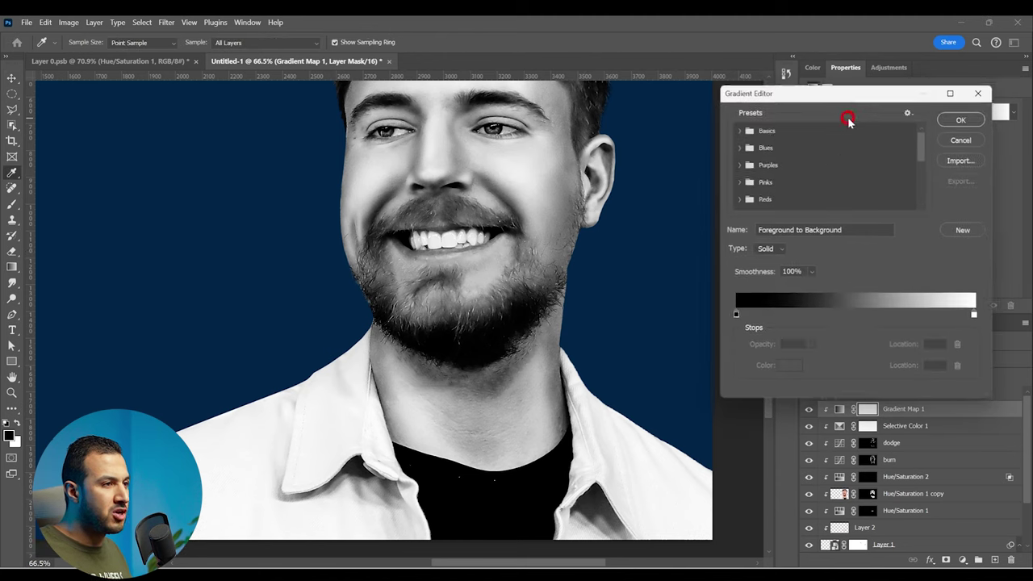
double_click(734, 317)
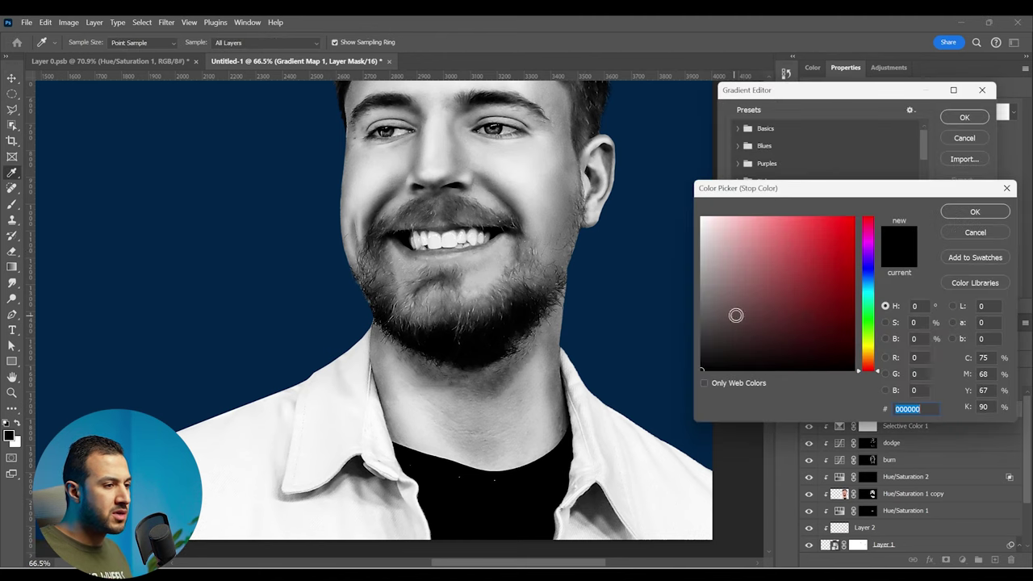
click(871, 365)
drag(870, 364, 871, 361)
text(ff6600)
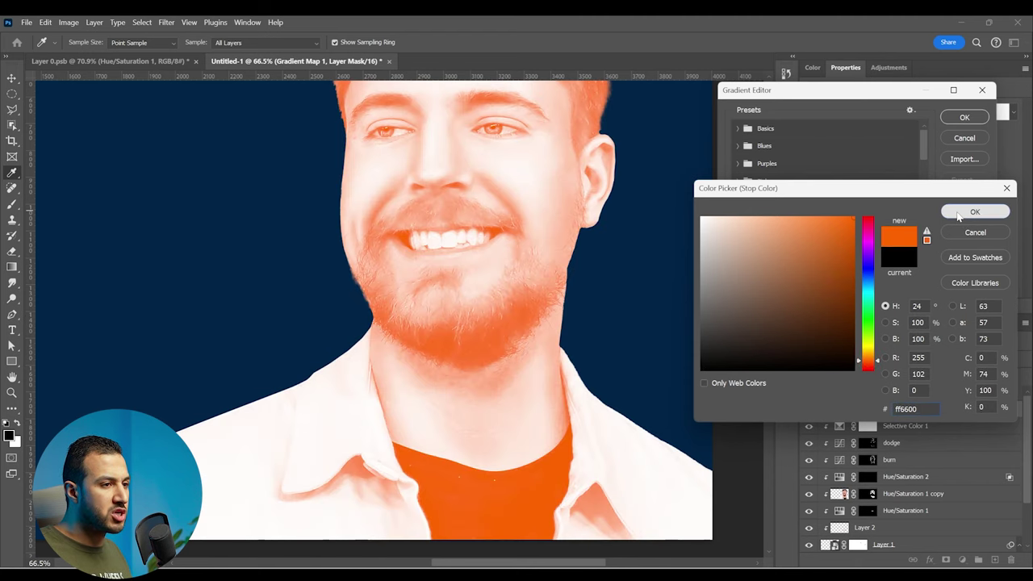
click(957, 211)
Change the gradient's light stop to golden yellow ebb729 and move the orange stop to location 54.
click(978, 317)
double_click(978, 319)
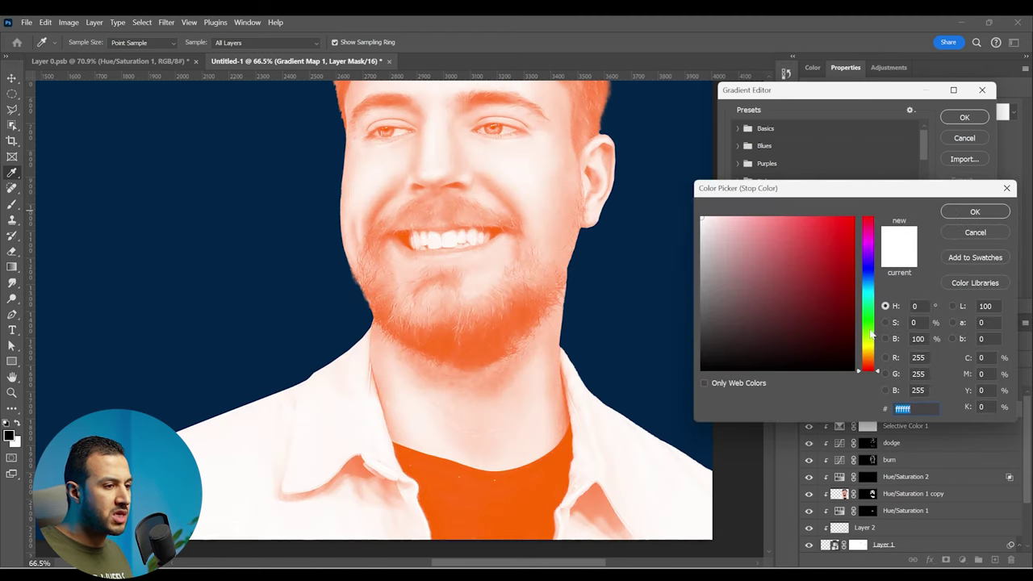
click(867, 353)
click(845, 217)
drag(844, 217, 828, 228)
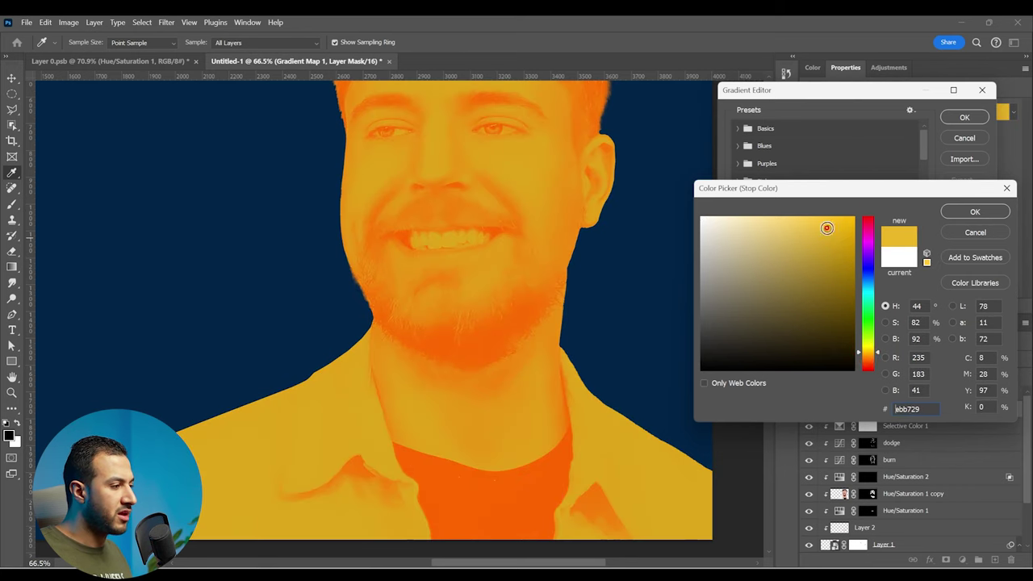
click(968, 212)
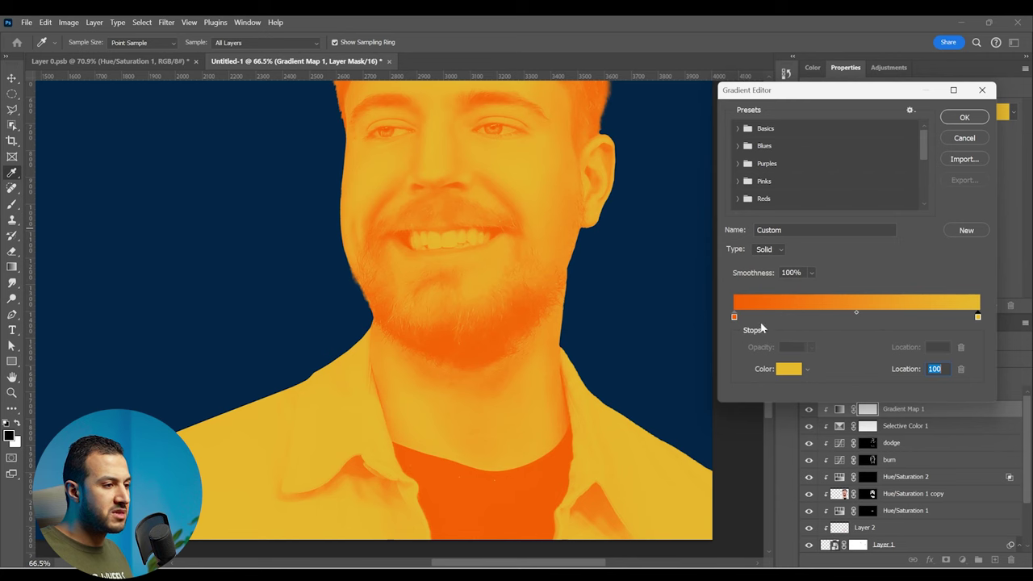
drag(735, 316, 867, 317)
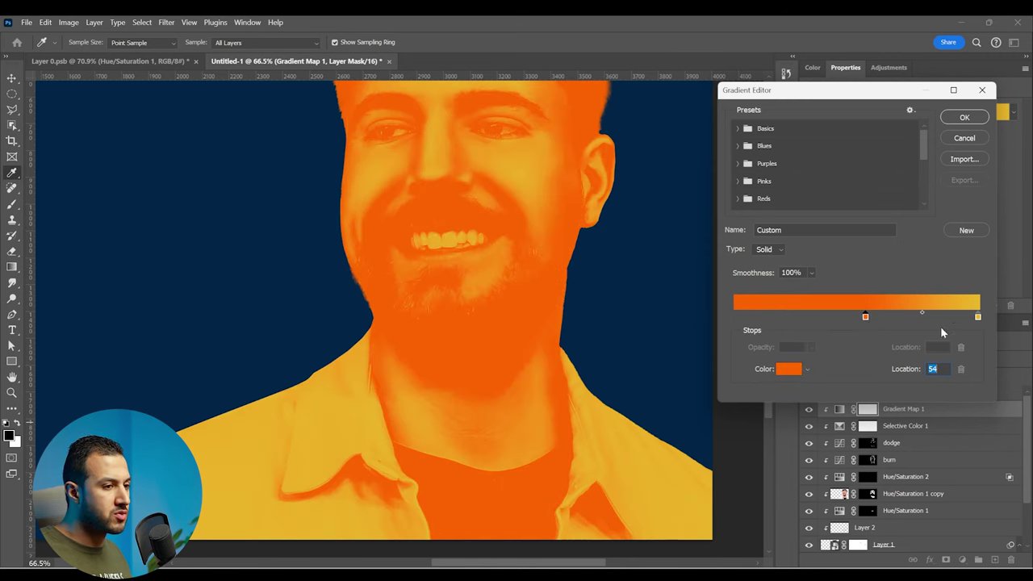
key(Escape)
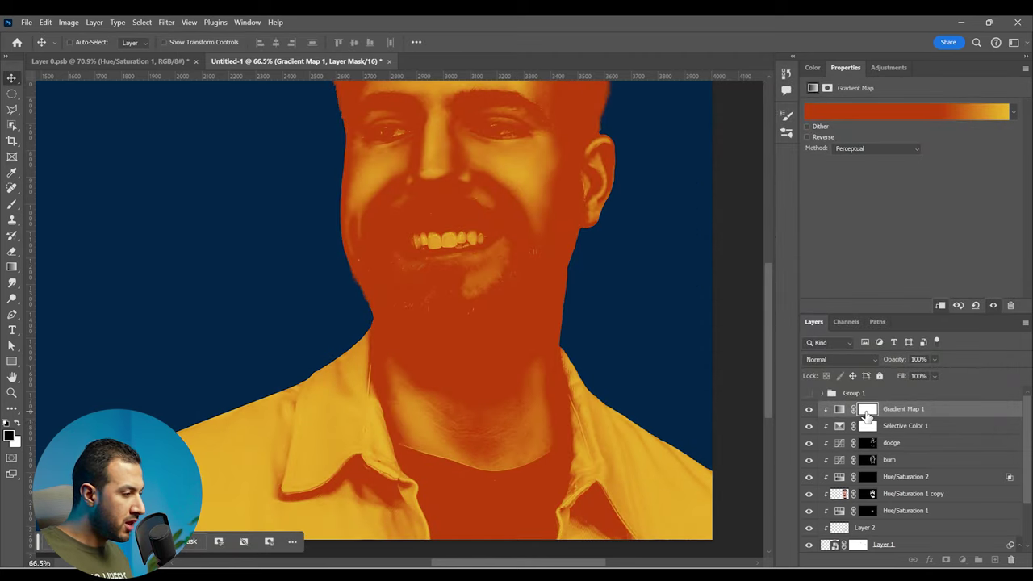
Invert the Gradient Map mask to black and reveal the yellow colouring only on the jacket with a soft brush.
click(867, 410)
key(ctrl+i)
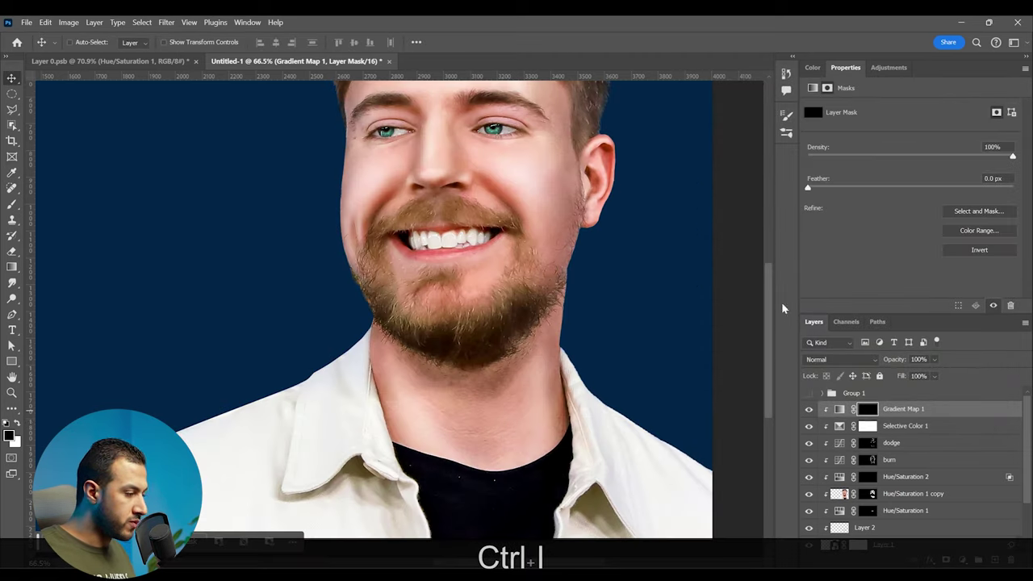
key(b)
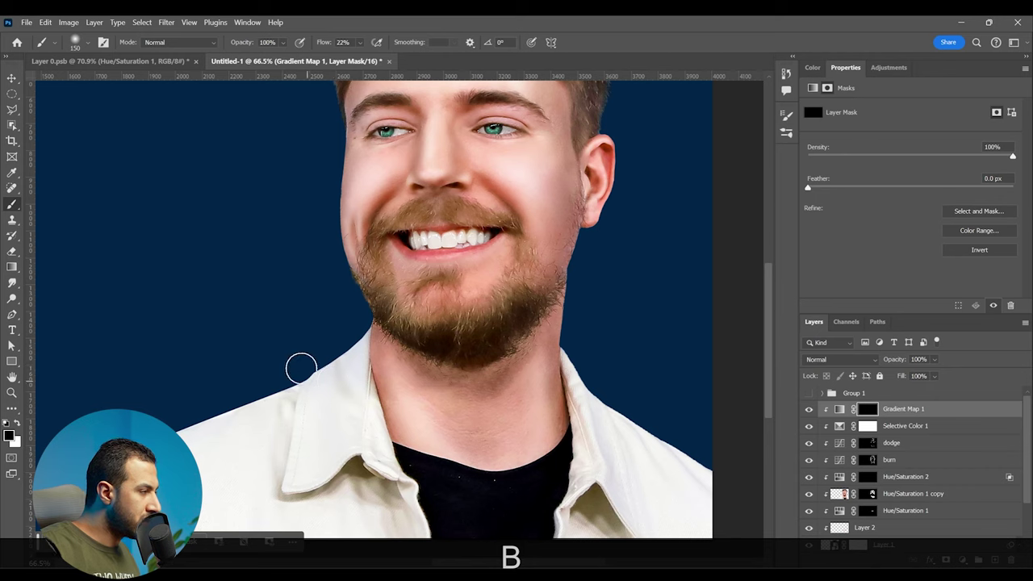
right_click(441, 323)
click(623, 468)
key(space)
mouse_move(314, 425)
mouse_down()
mouse_move(341, 363)
mouse_move(251, 459)
mouse_move(200, 405)
mouse_move(134, 393)
mouse_up()
key(x)
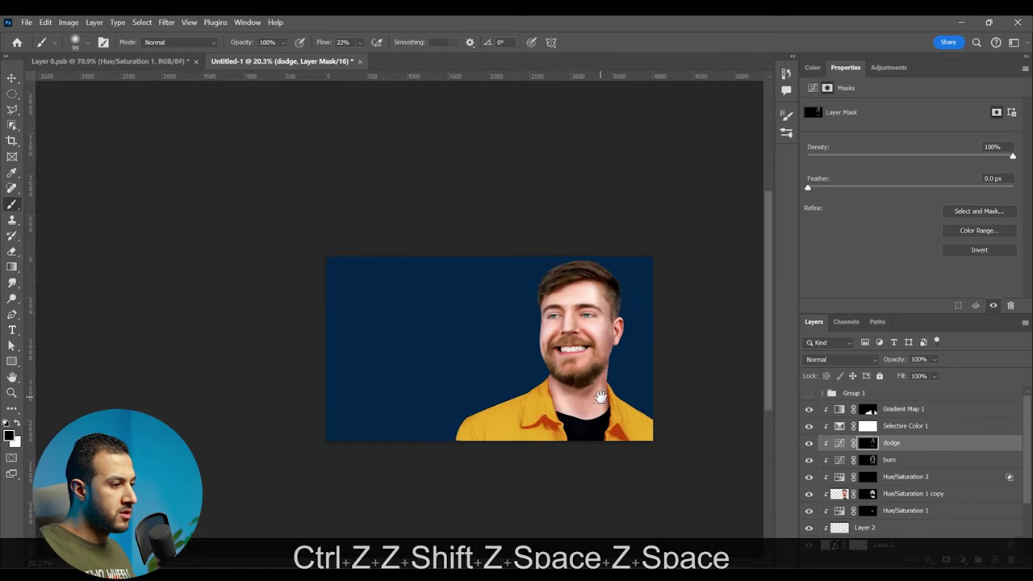
Move the dodge and burn layers above the Gradient Map layer so their shading applies to the yellow jacket.
key(z)
drag(609, 422, 660, 450)
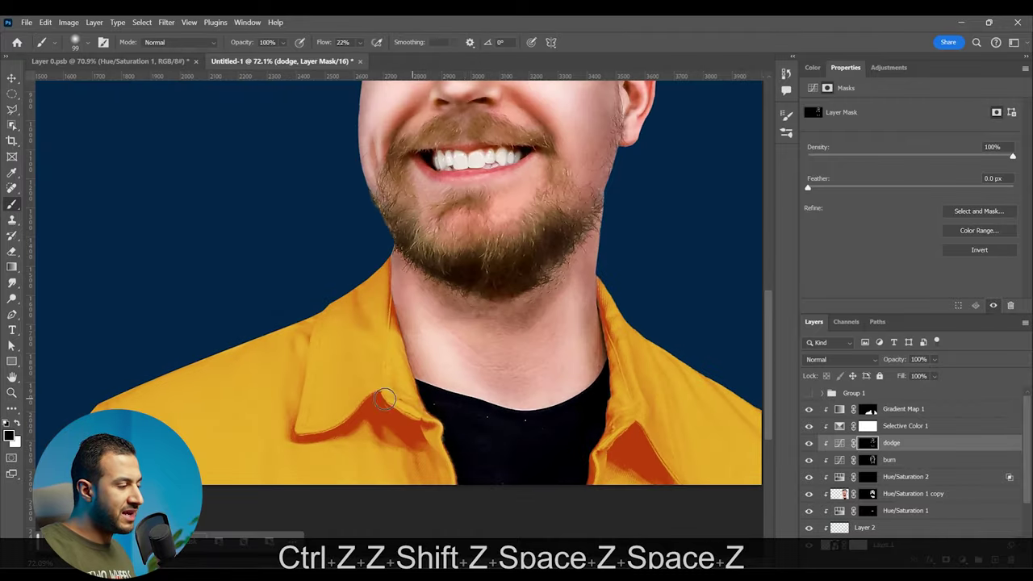
key(space)
drag(391, 386, 414, 392)
shift+click(907, 465)
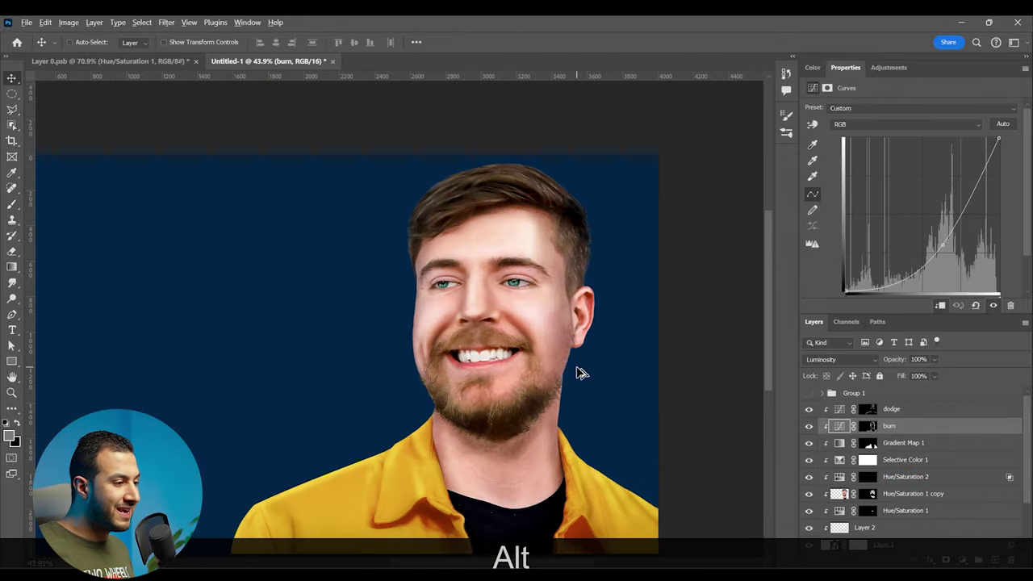
Examine the retouched portrait up close and as a whole, checking the face edges, beard and recoloured jacket.
scroll(577, 367, down, 1)
scroll(574, 417, up, 2)
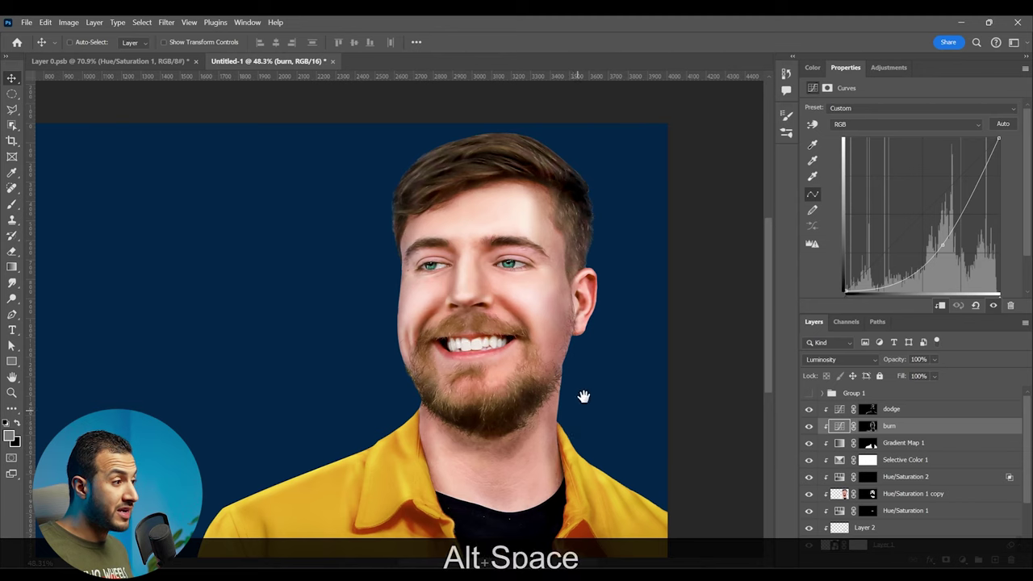
drag(587, 379, 596, 364)
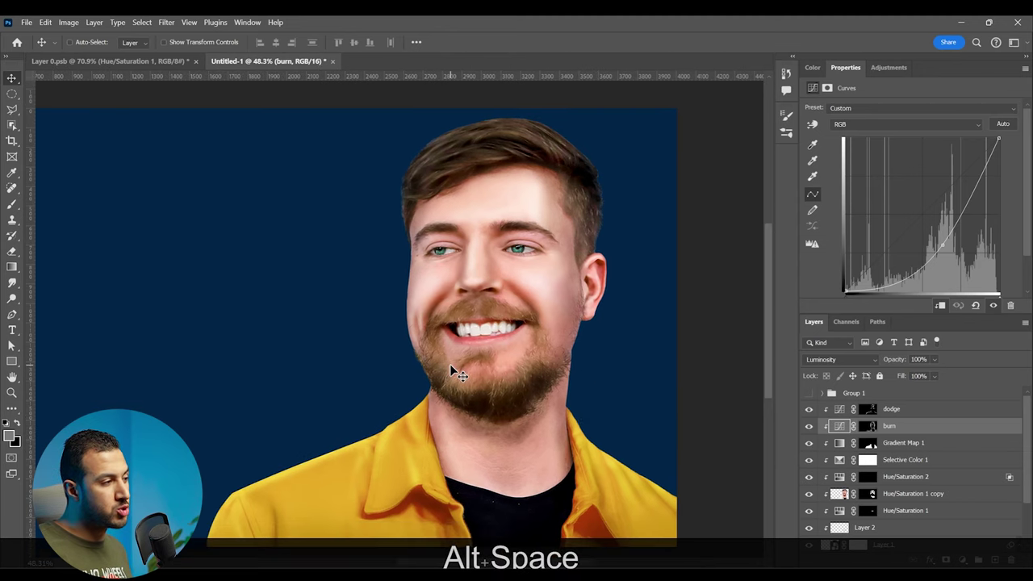
scroll(446, 291, up, 7)
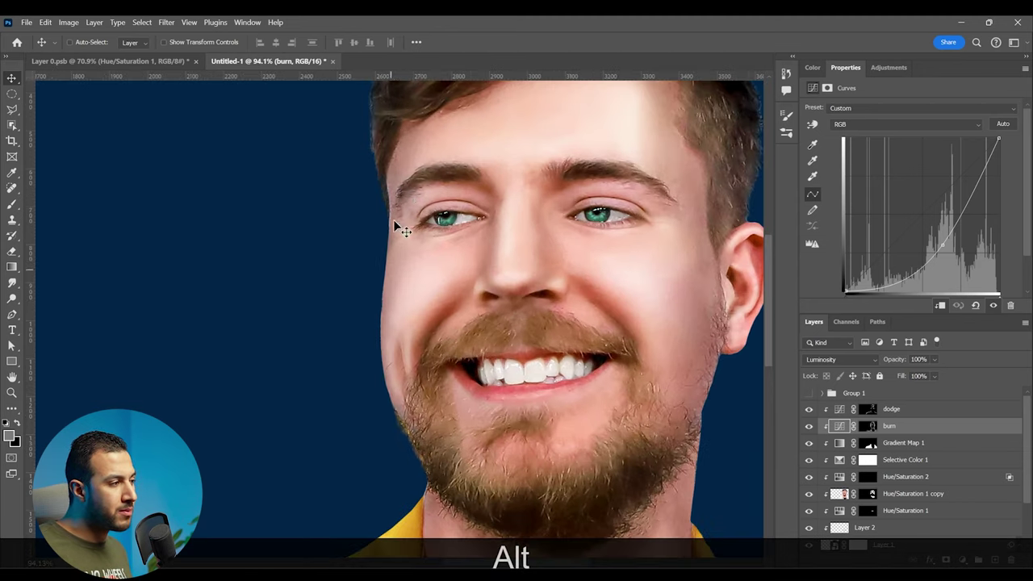
drag(444, 431, 546, 379)
scroll(945, 513, down, 2)
scroll(601, 402, down, 3)
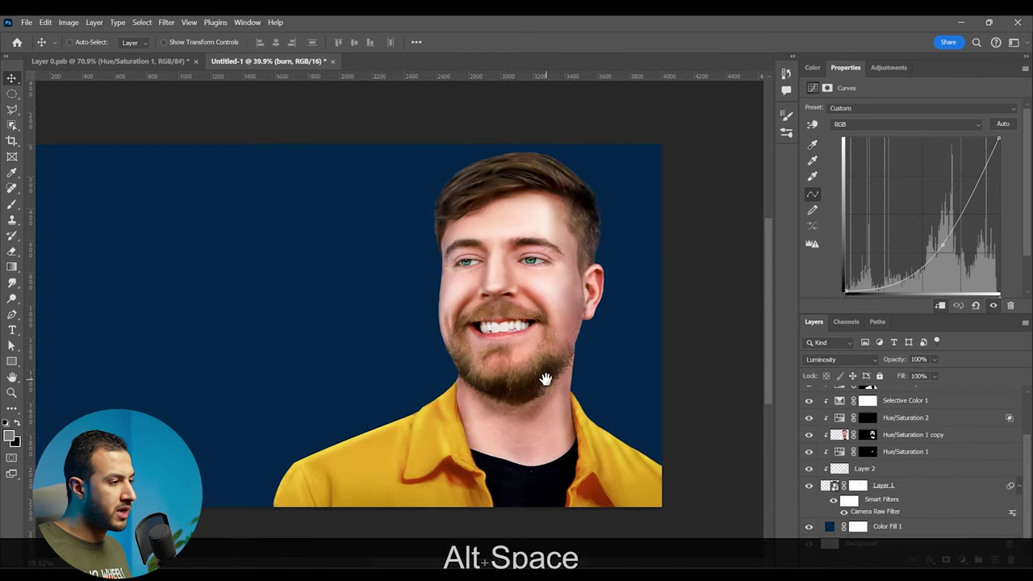
Duplicate the navy Color Fill 1 background layer and recolour the copy bright blue.
click(902, 529)
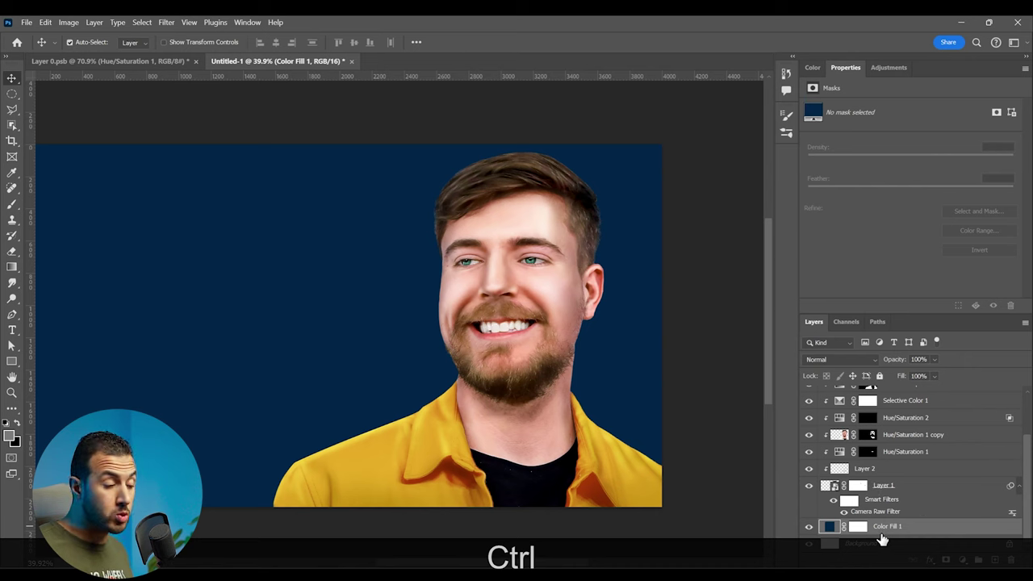
key(ctrl+j)
double_click(830, 529)
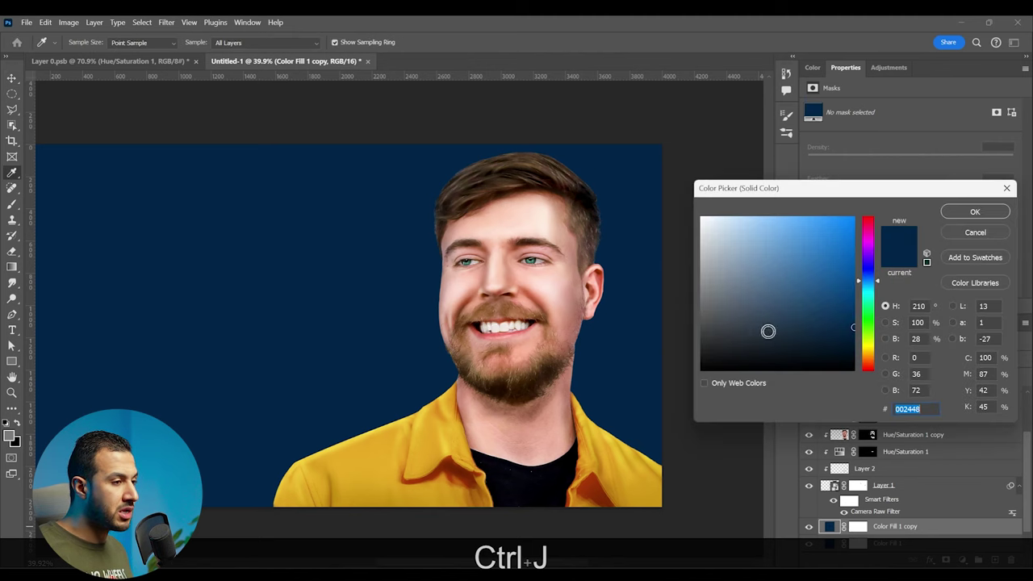
drag(829, 274, 877, 196)
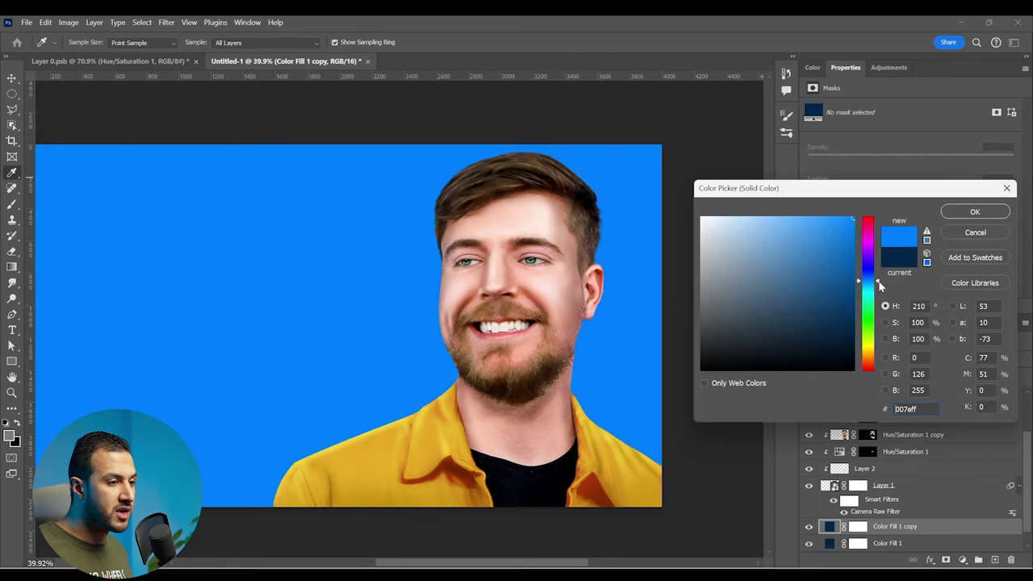
drag(880, 282, 880, 285)
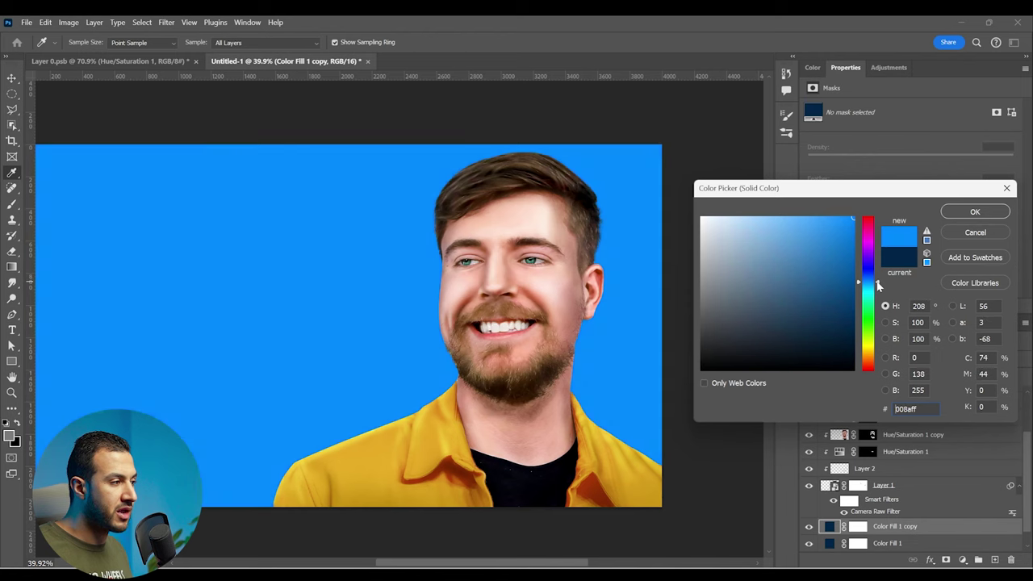
click(973, 212)
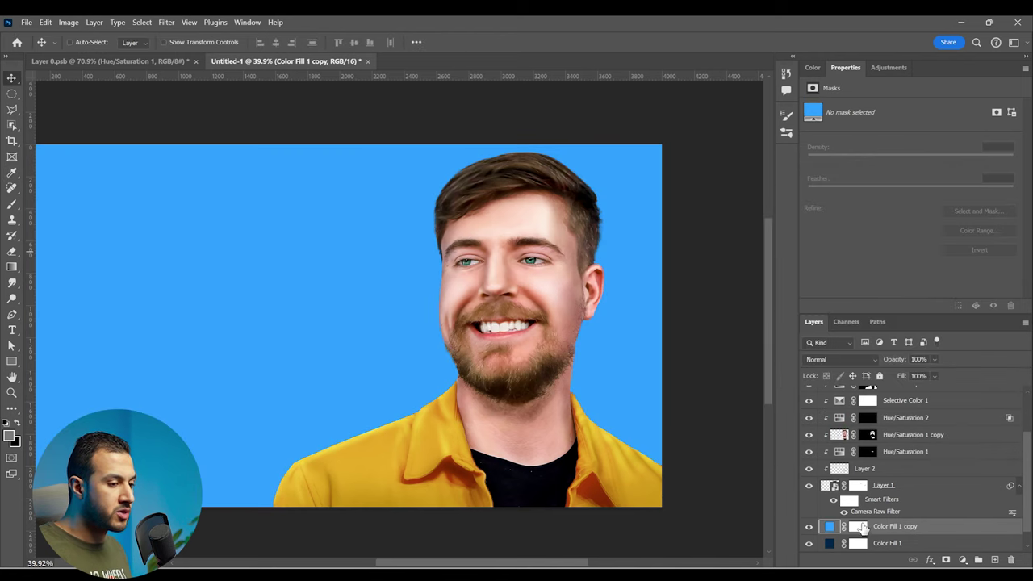
Invert the mask of the bright blue fill layer to black so the fill is hidden.
click(858, 528)
key(ctrl+i)
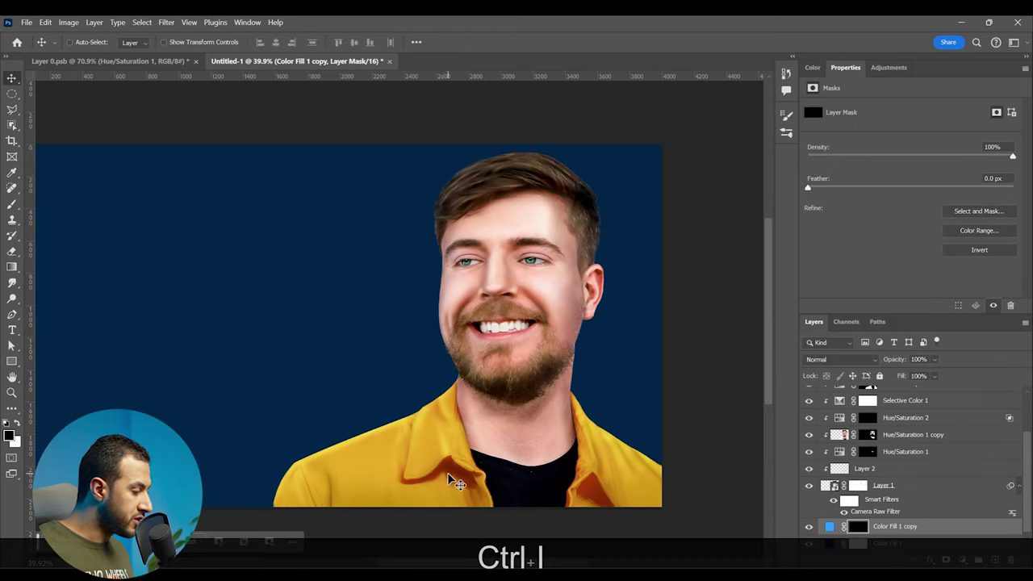
Raise the flow of a soft white brush, enlarge it to 900 px and paint one glow spot on the bright blue fill's mask.
key(b)
right_click(256, 305)
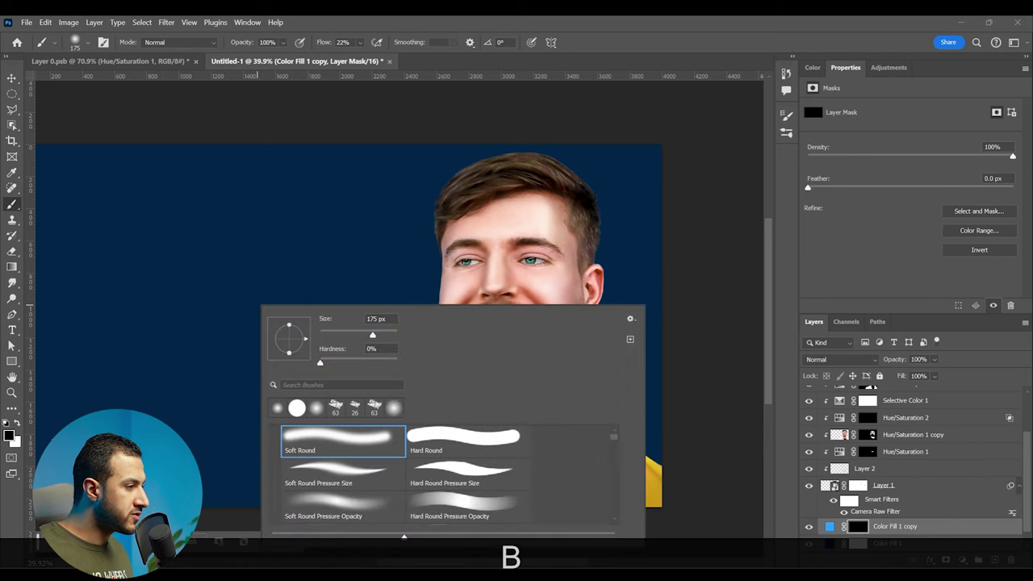
drag(382, 333, 382, 334)
click(360, 43)
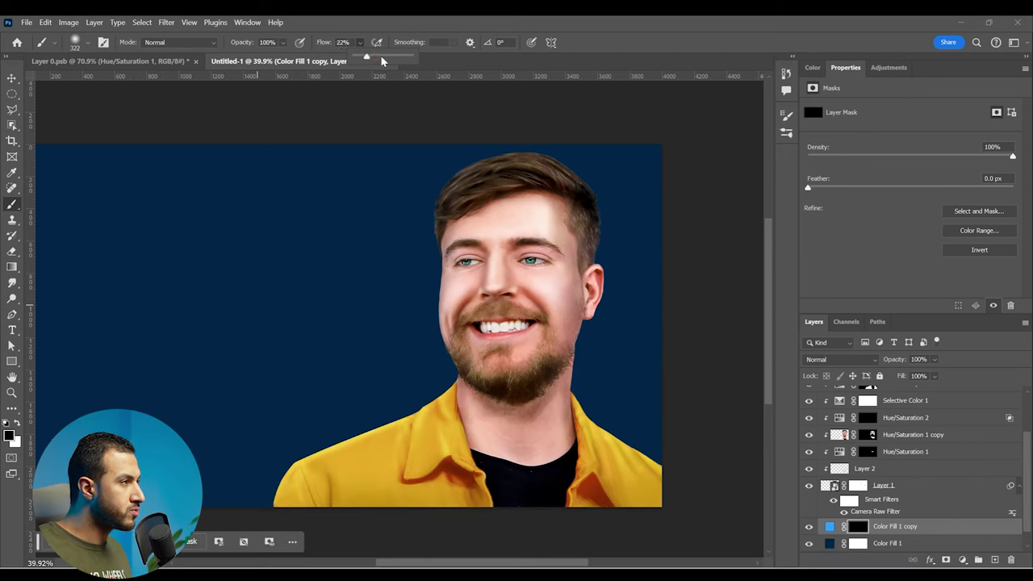
key(x)
key(bracketright)
key(bracketright)
key(bracketright)
key(bracketright)
key(bracketright)
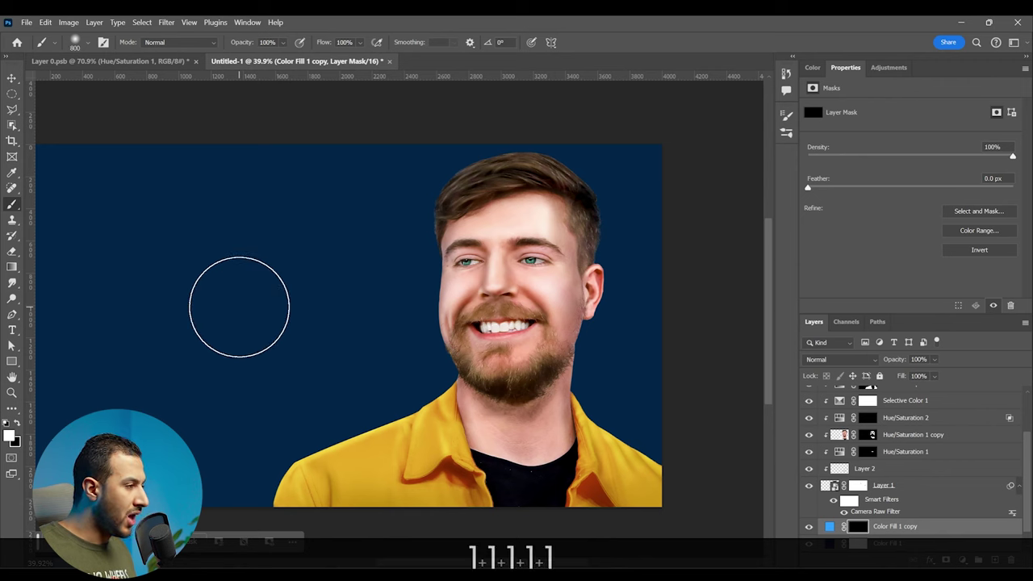
key(bracketright)
click(239, 307)
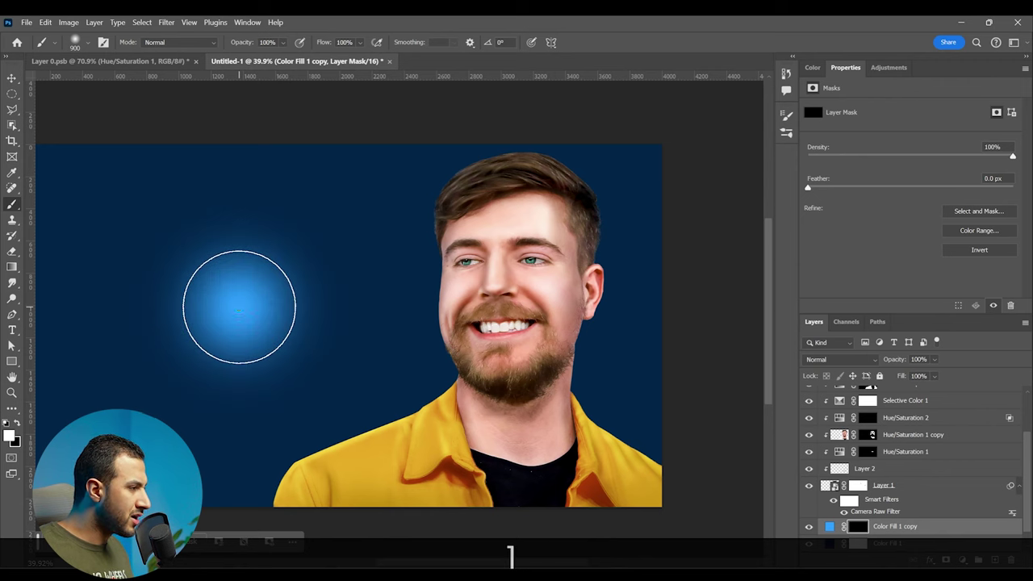
Move the blue glow behind the portrait, enlarge it and set the fill layer's blend mode to Linear Dodge (Add).
click(11, 78)
scroll(295, 362, down, 3)
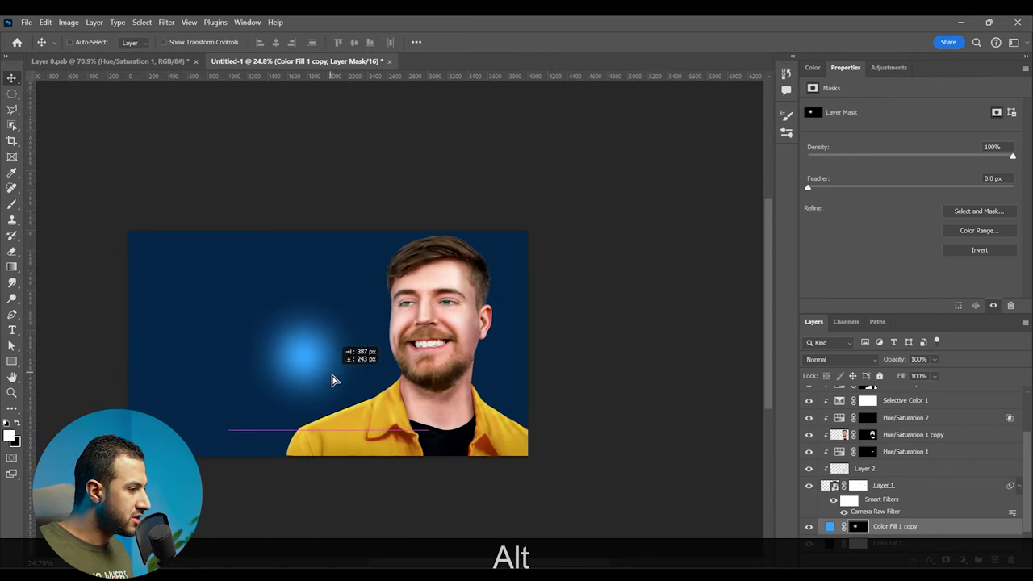
key(ctrl+t)
drag(385, 356, 458, 392)
drag(556, 400, 587, 372)
drag(641, 393, 662, 392)
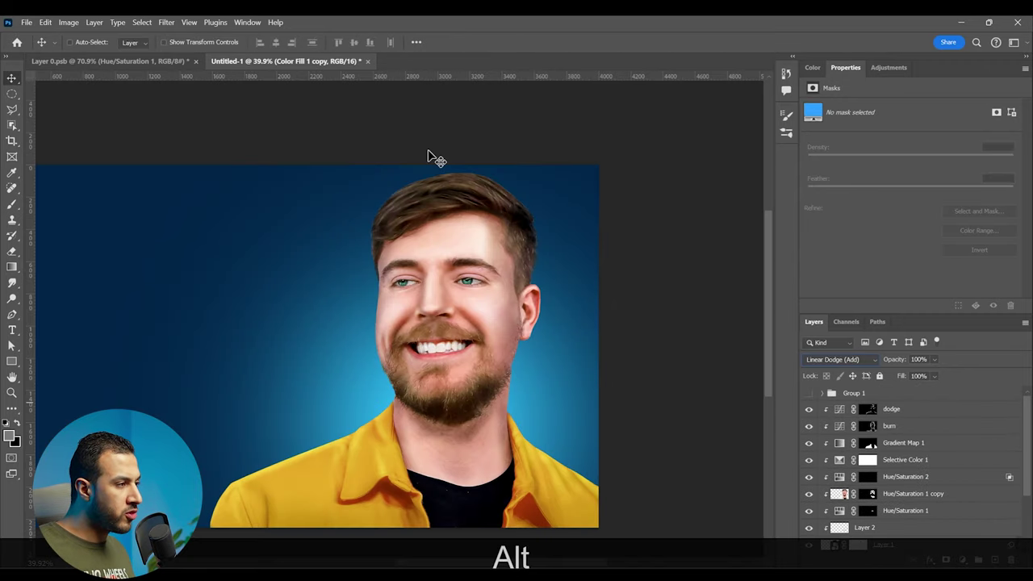
Add a cyan Inner Glow in Screen mode, 70 px in size, to the portrait's Layer 1.
click(912, 413)
scroll(949, 514, down, 1)
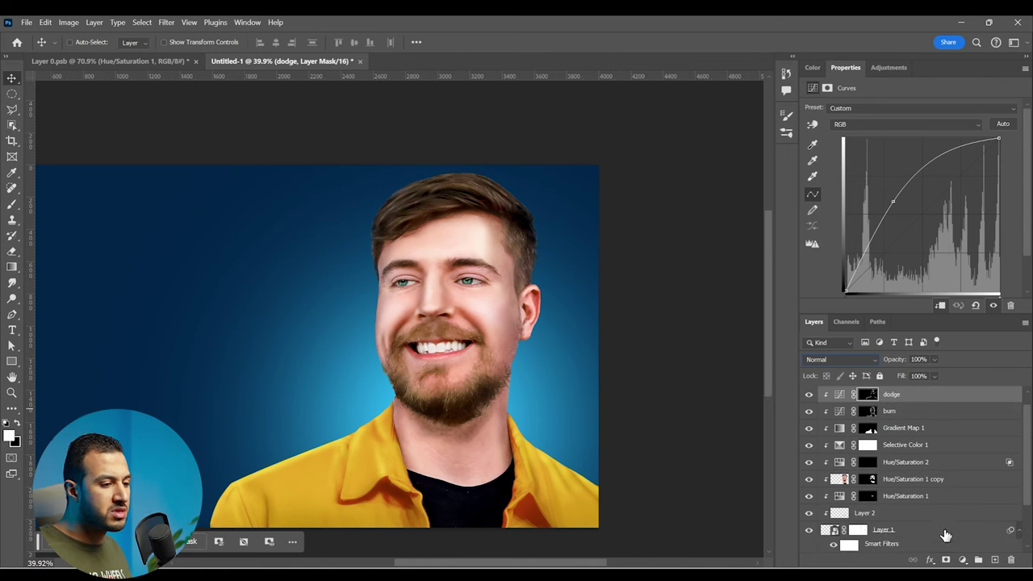
click(945, 535)
double_click(942, 526)
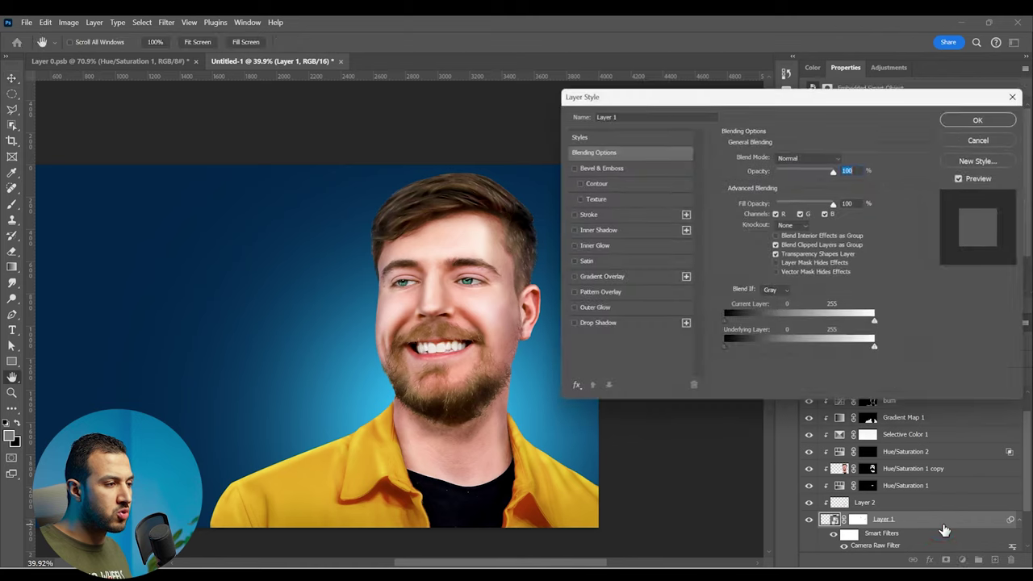
click(572, 247)
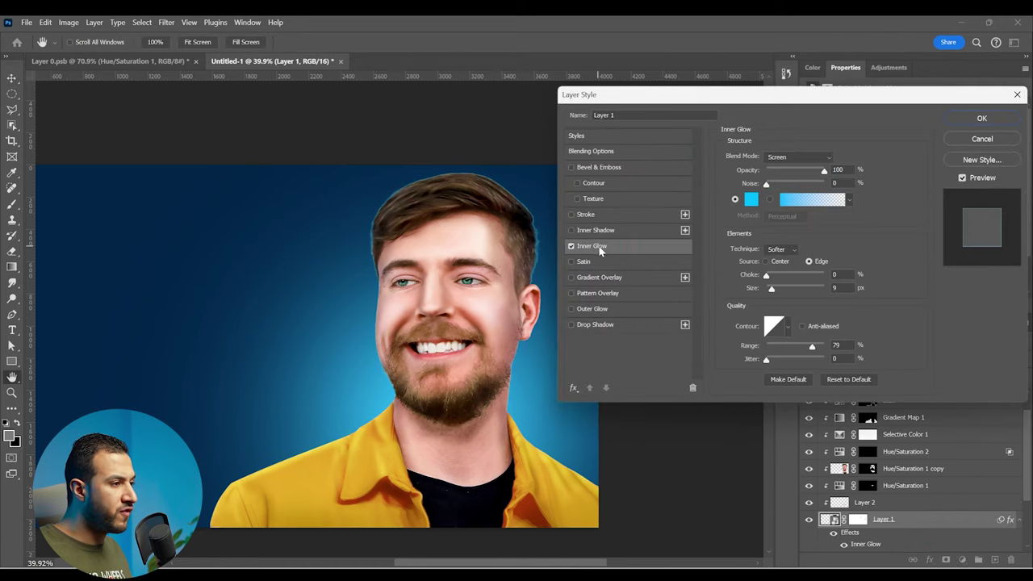
drag(772, 292, 778, 288)
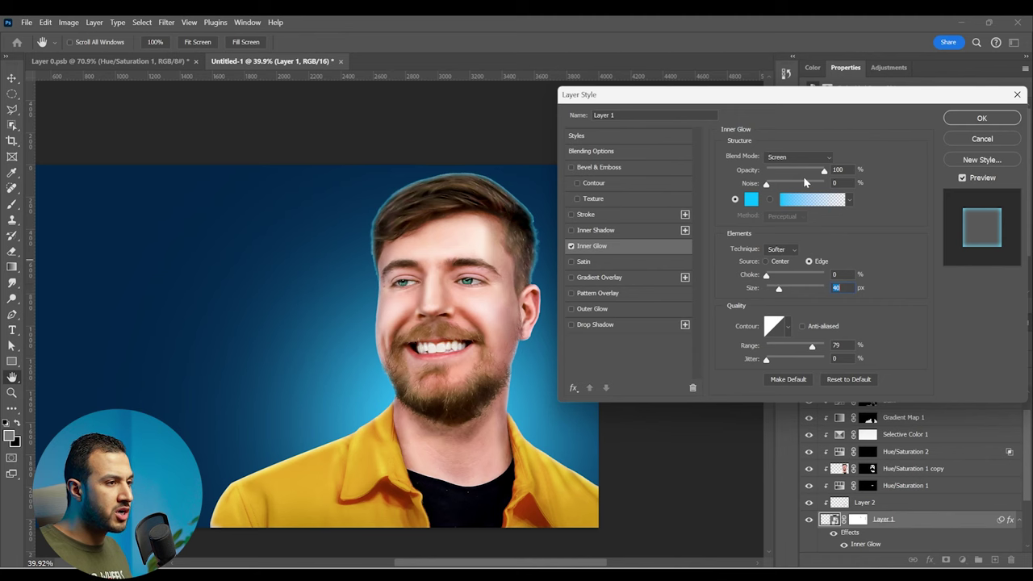
drag(769, 277, 767, 277)
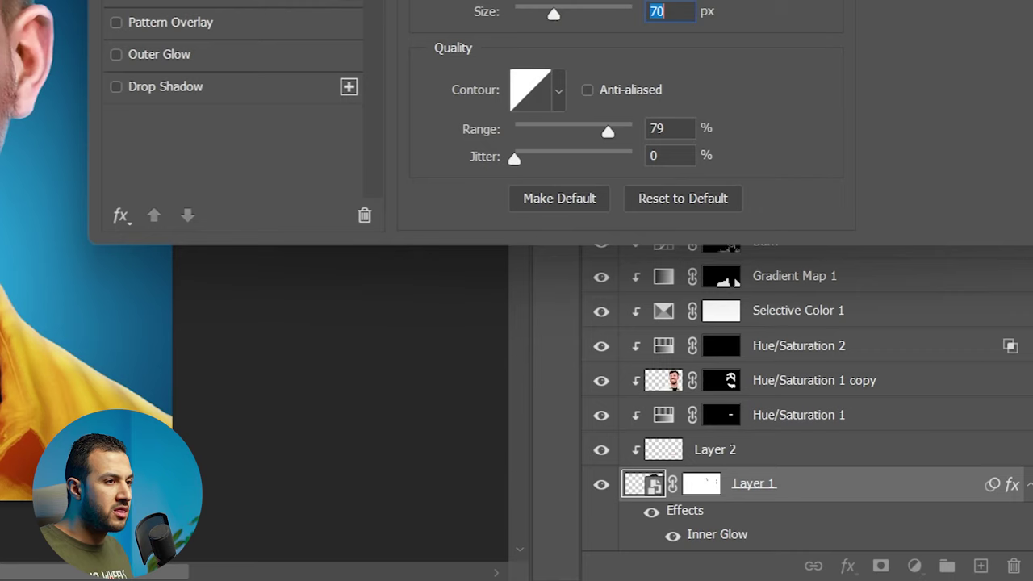
key(Return)
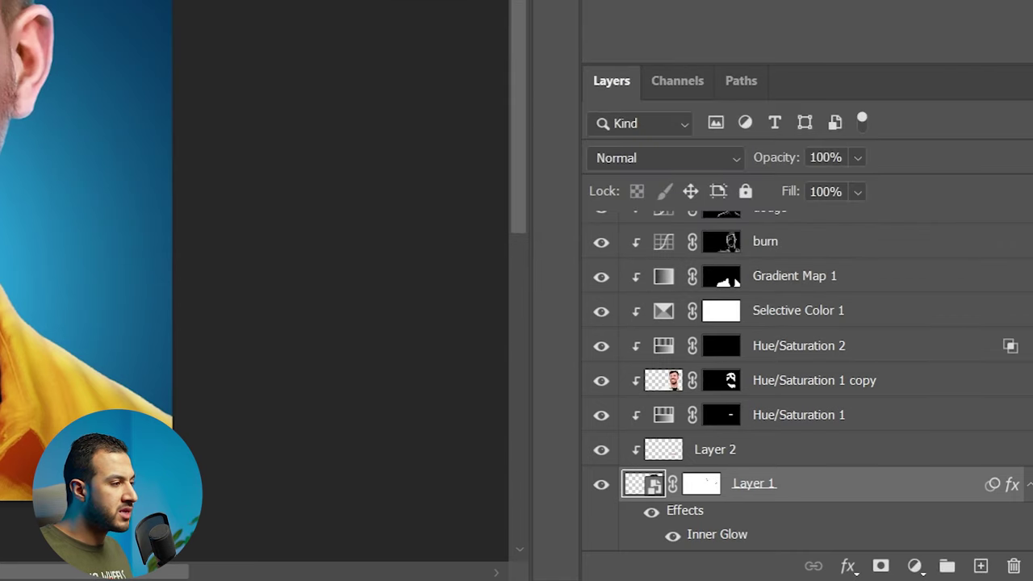
Convert Layer 1's Inner Glow effect into its own layer and place it above the dodge layer.
right_click(725, 533)
click(791, 470)
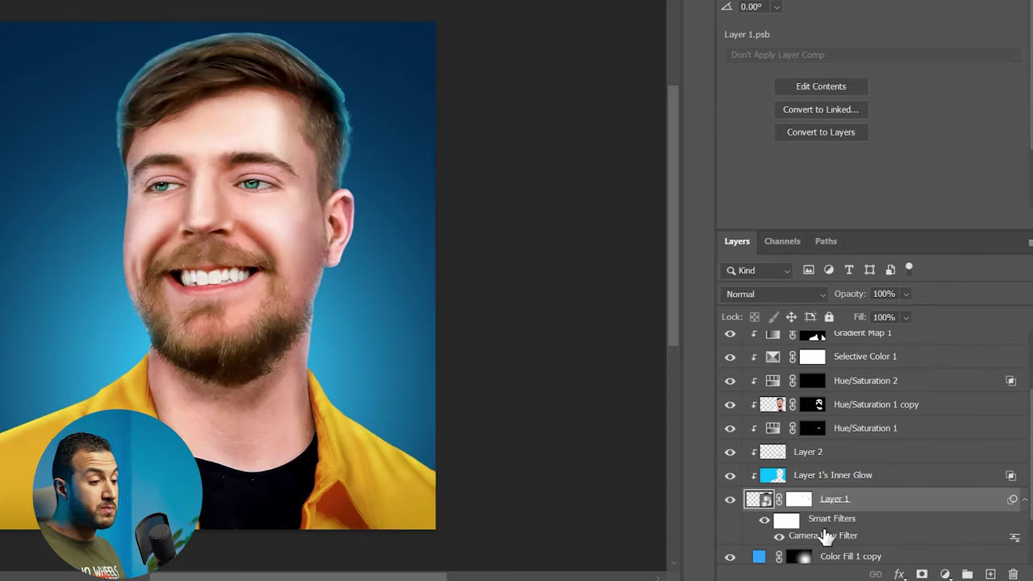
scroll(858, 526, up, 1)
click(820, 501)
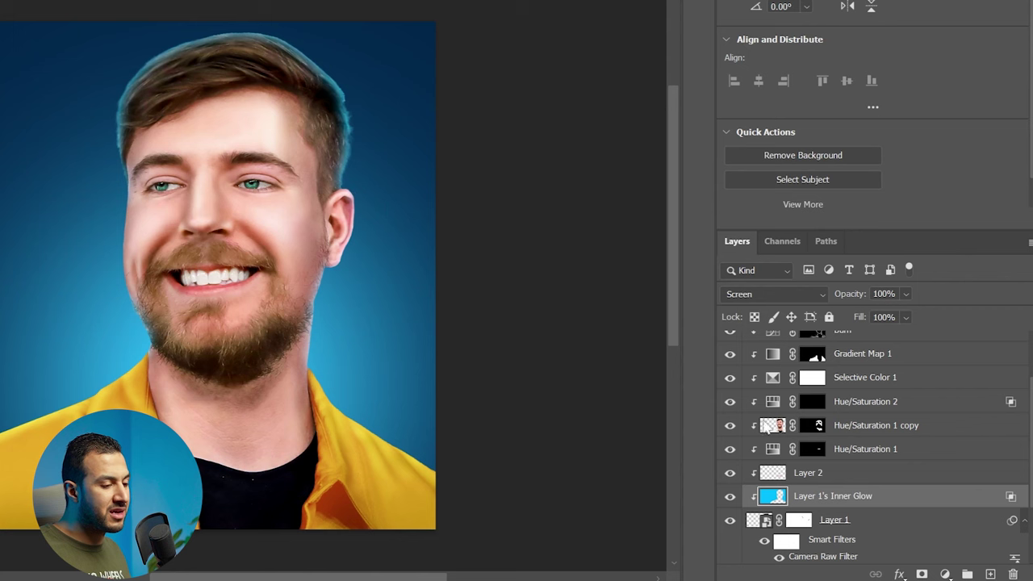
drag(898, 501, 840, 277)
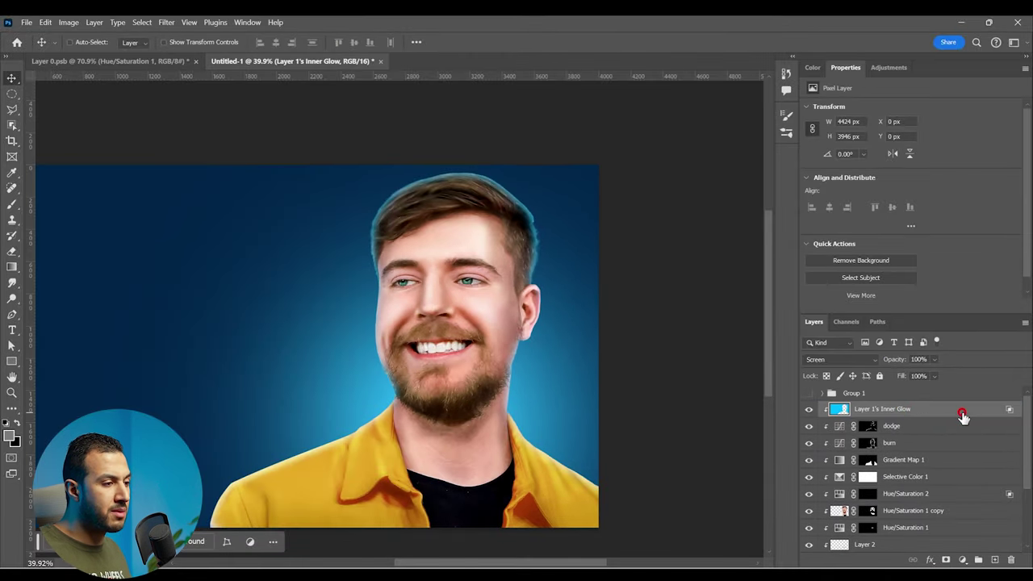
Split the underlying layer's black Blend If slider on the Inner Glow layer so the glow fades over dark tones.
double_click(962, 414)
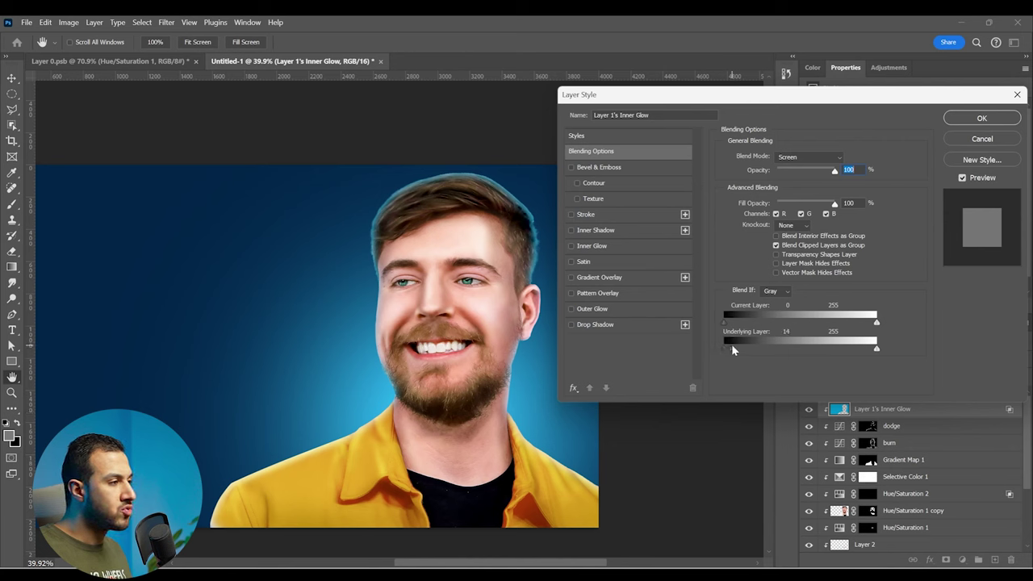
key(alt)
drag(742, 345, 756, 348)
click(962, 121)
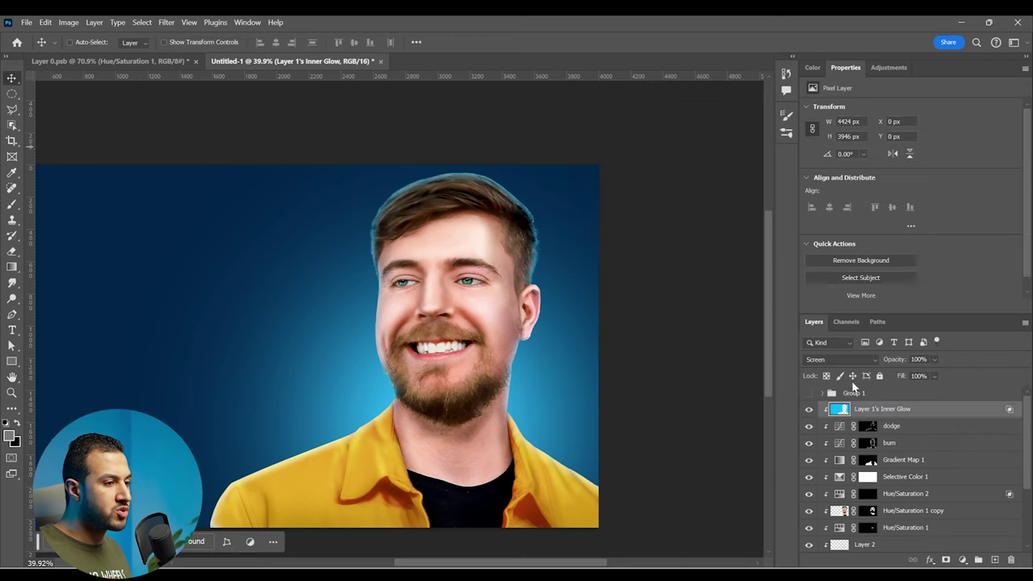
Smudge the blue rim glow into the hair around the head with the Smudge tool at 43% strength.
scroll(515, 201, up, 5)
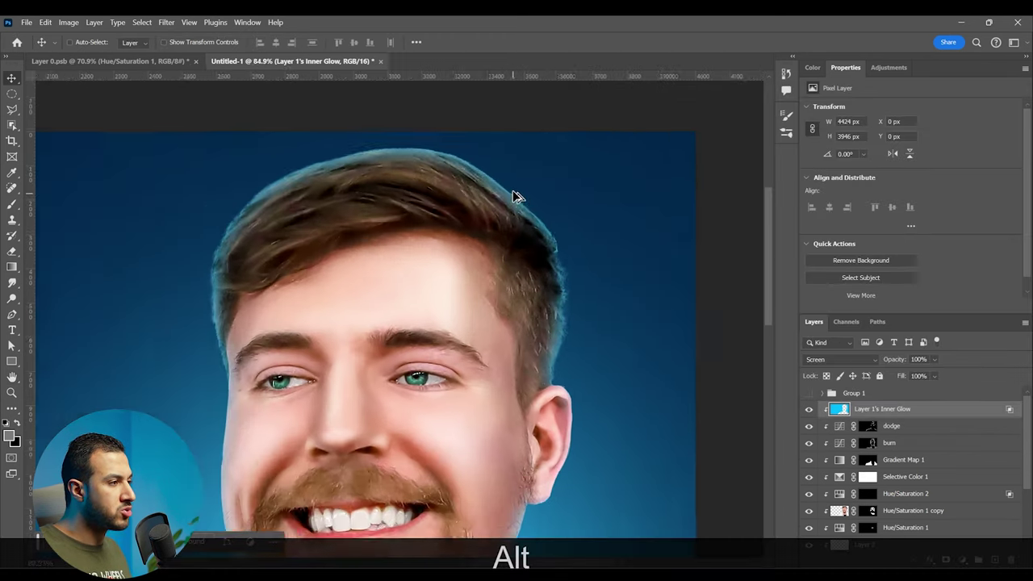
click(13, 285)
key(ctrl+z)
right_click(13, 283)
click(62, 305)
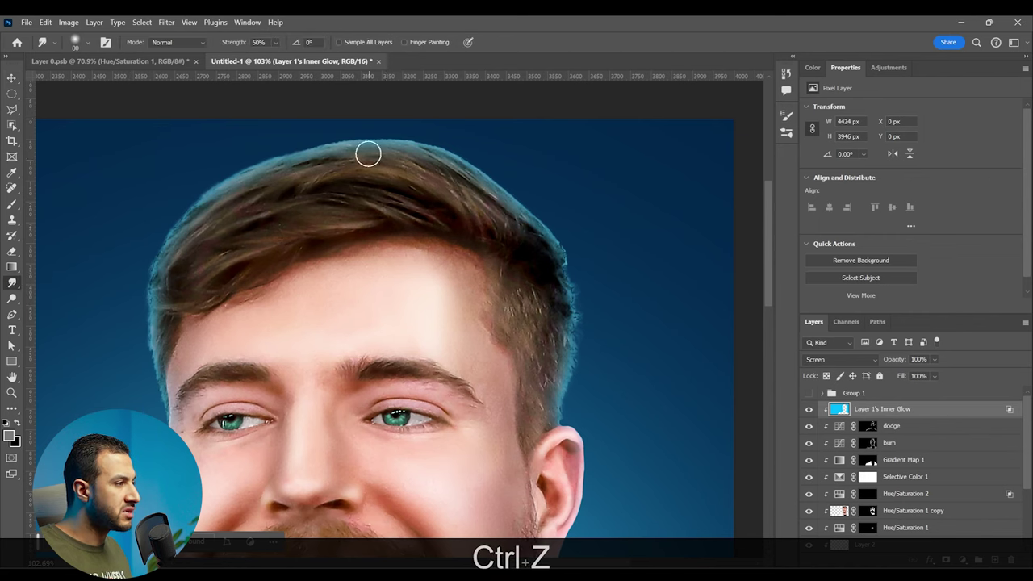
click(276, 42)
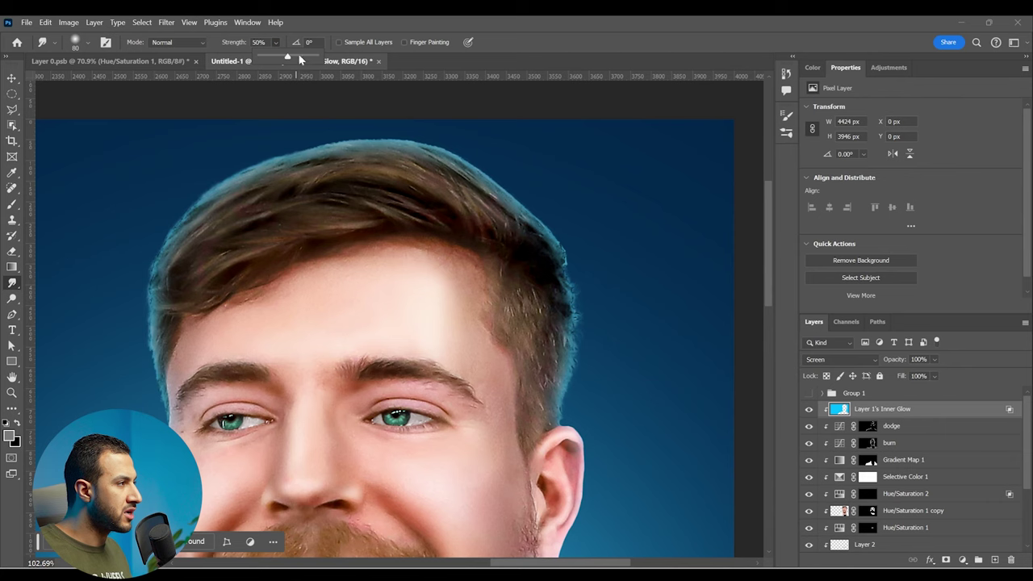
drag(306, 144, 404, 162)
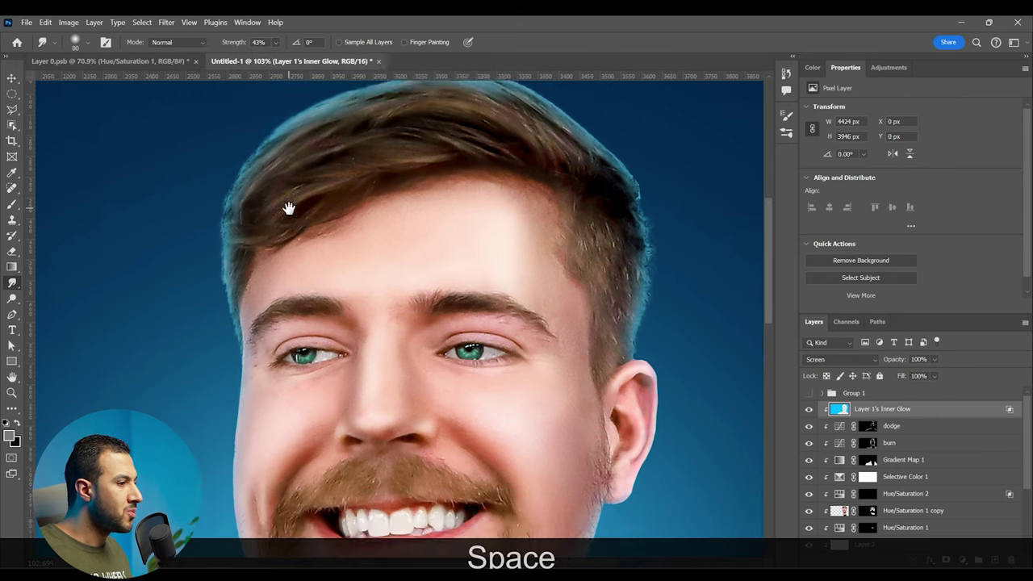
drag(289, 208, 302, 227)
mouse_move(418, 106)
mouse_down()
mouse_move(471, 134)
mouse_move(474, 123)
mouse_up()
drag(587, 286, 595, 249)
scroll(590, 277, down, 8)
drag(554, 380, 595, 231)
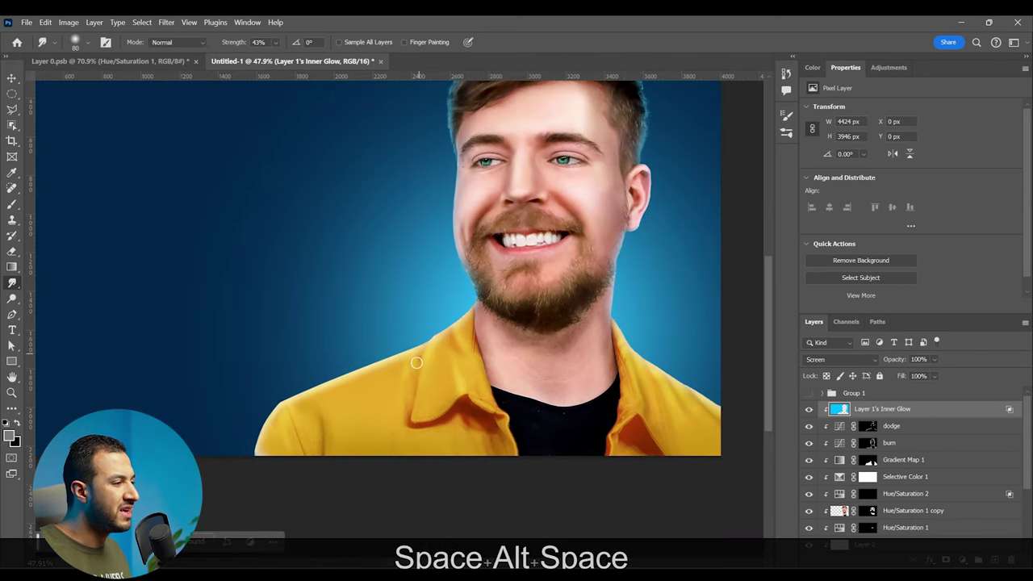
scroll(394, 333, down, 2)
drag(531, 252, 481, 326)
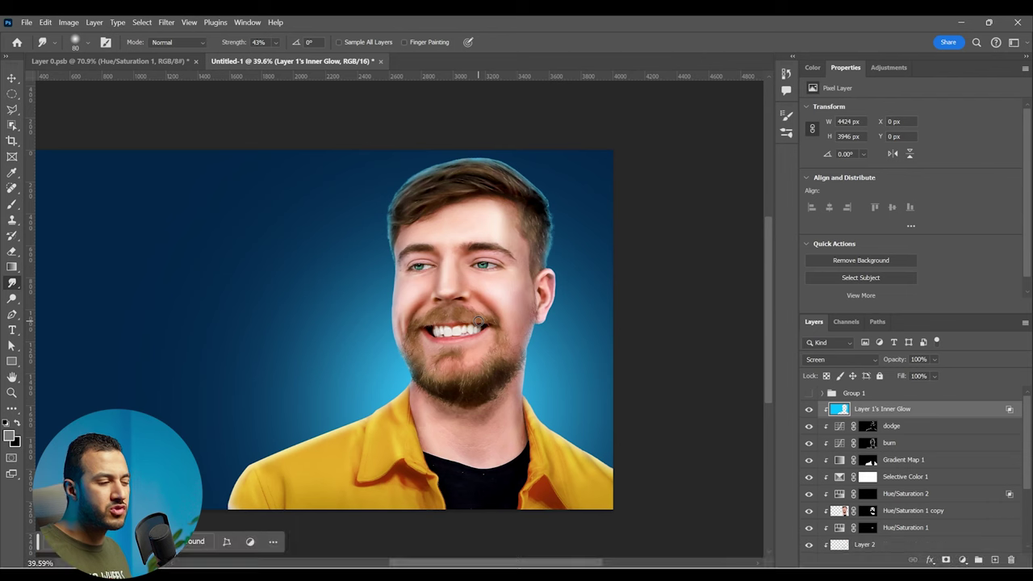
Hide the Inner Glow layer and add a bright sky-blue Solid Color fill layer above it.
click(906, 405)
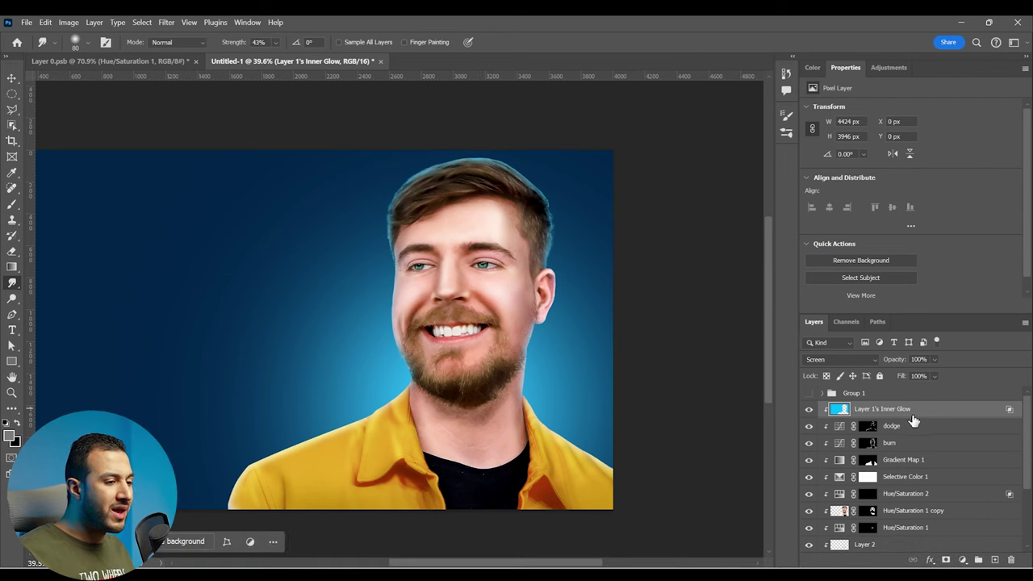
click(808, 409)
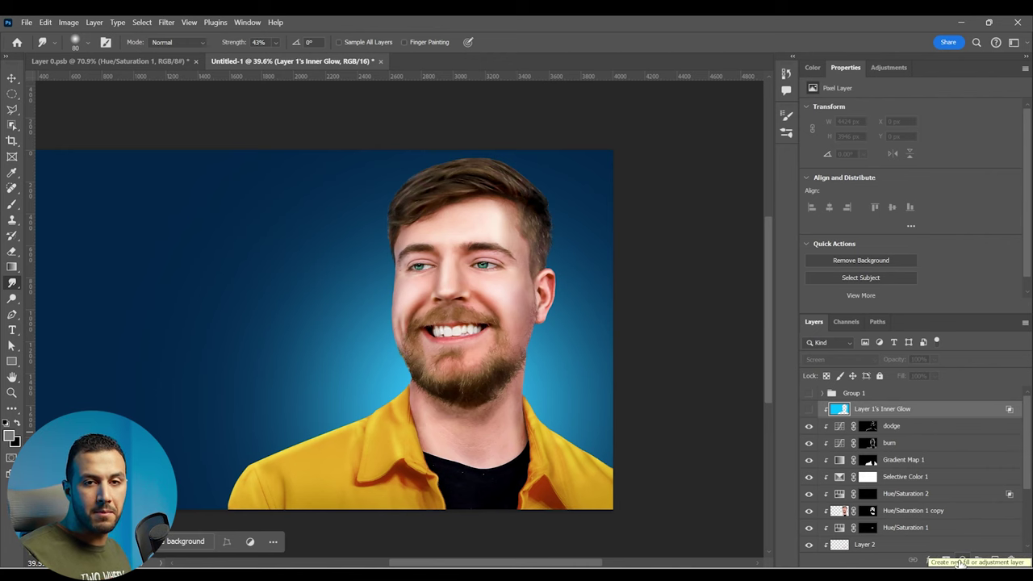
click(961, 562)
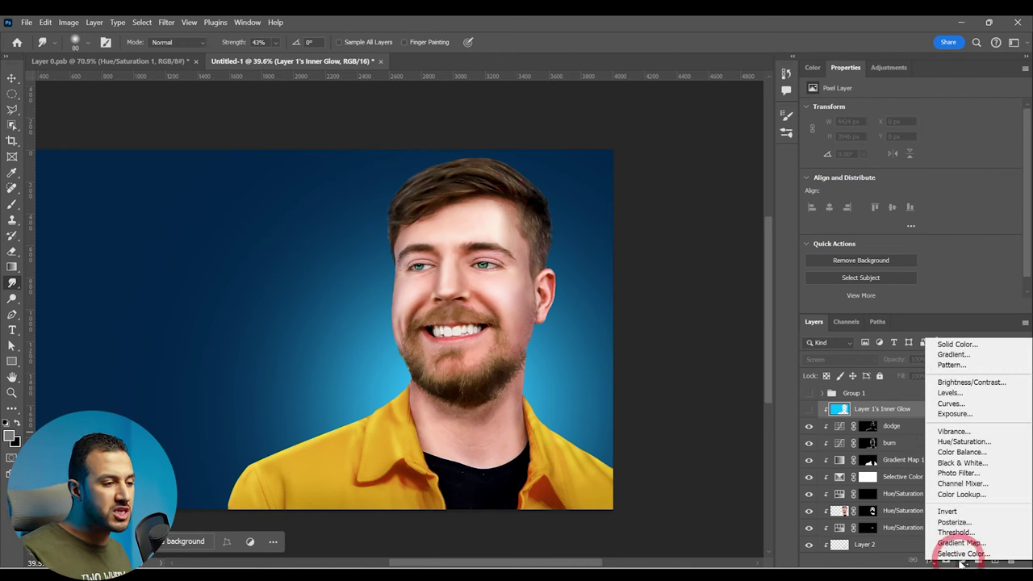
click(957, 345)
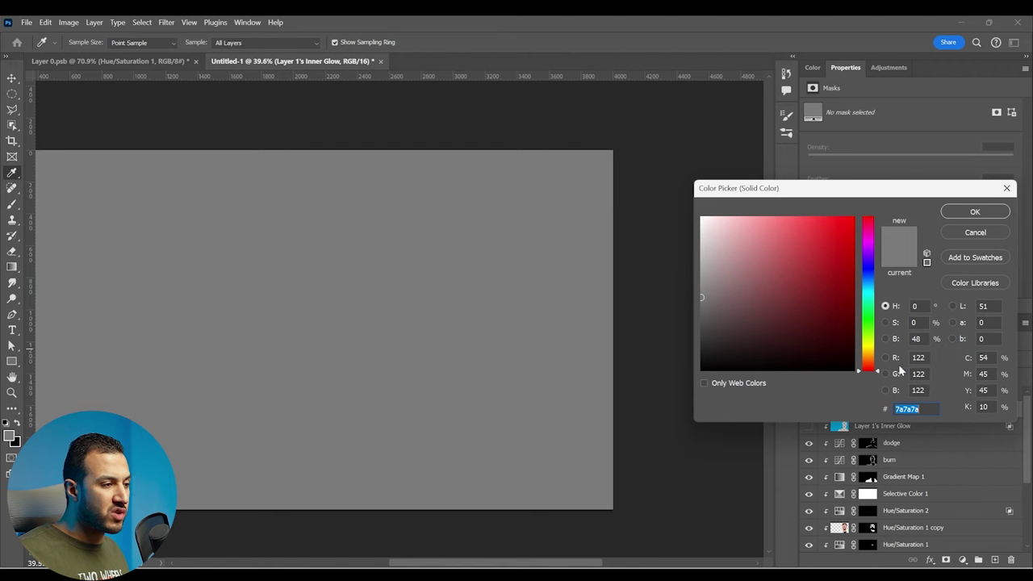
drag(866, 333, 871, 291)
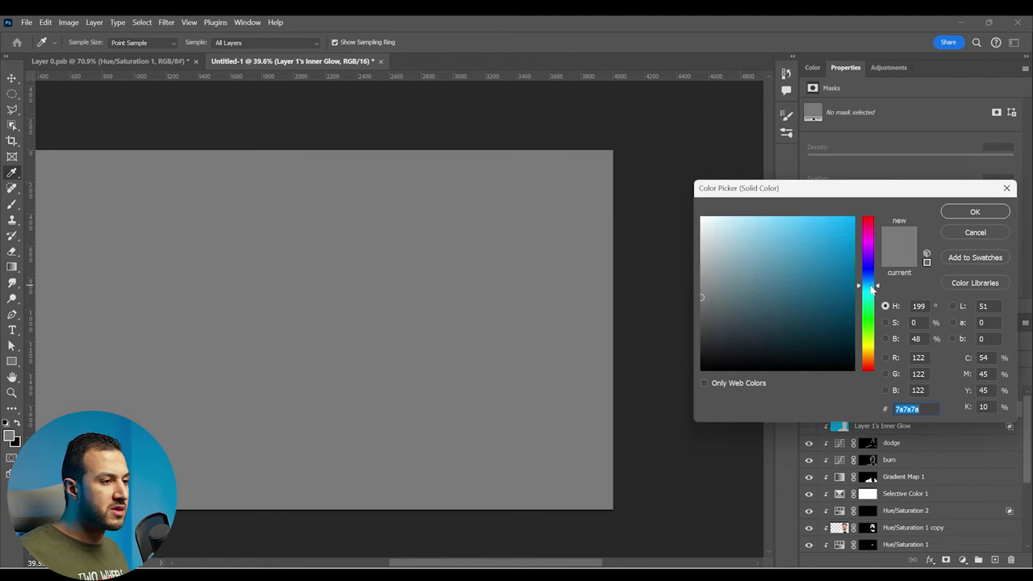
click(850, 220)
click(976, 211)
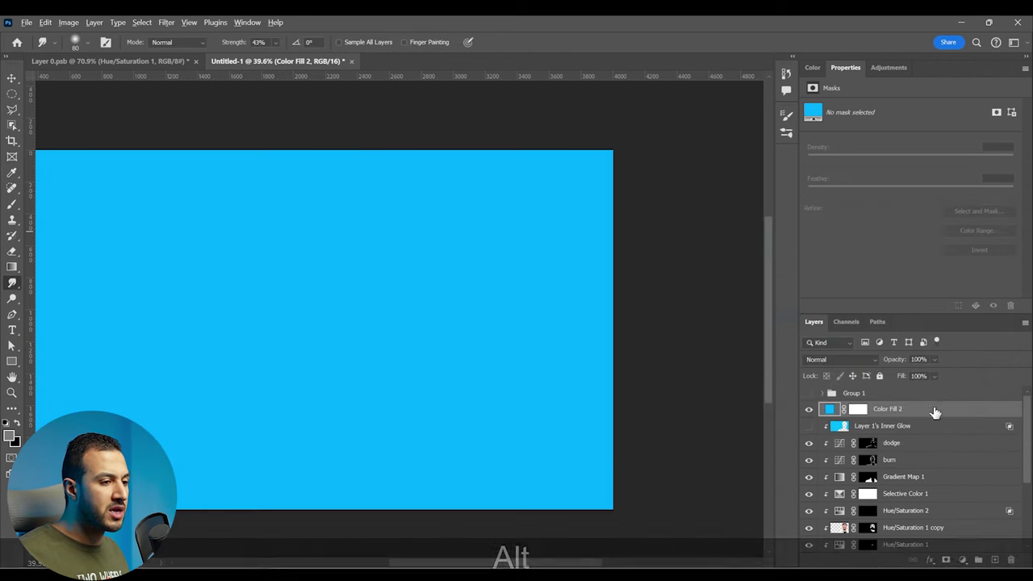
Clip the new blue fill to the portrait, set it to Screen blending and invert its mask to black.
alt+click(907, 400)
click(846, 359)
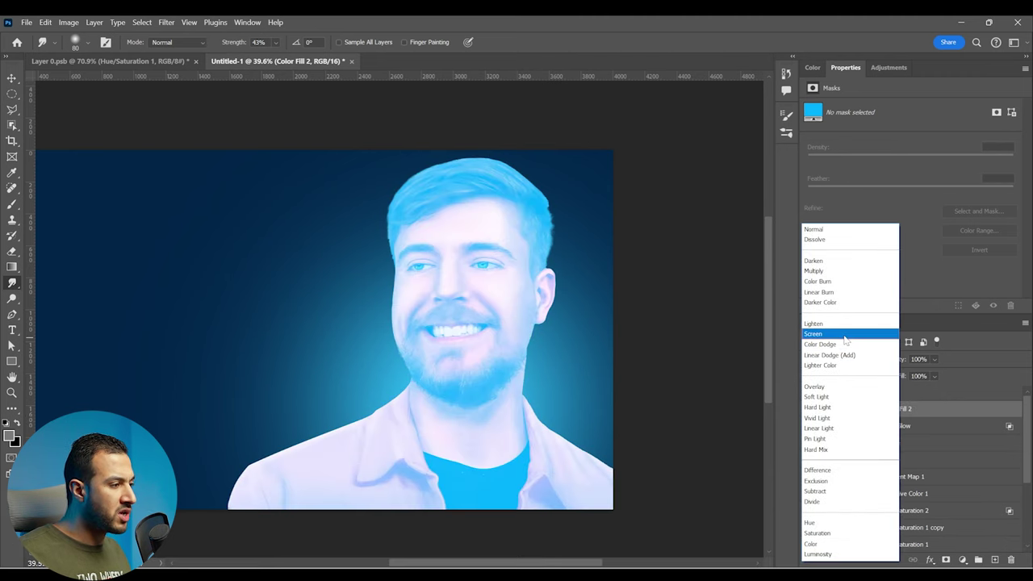
click(846, 334)
click(869, 410)
key(ctrl+i)
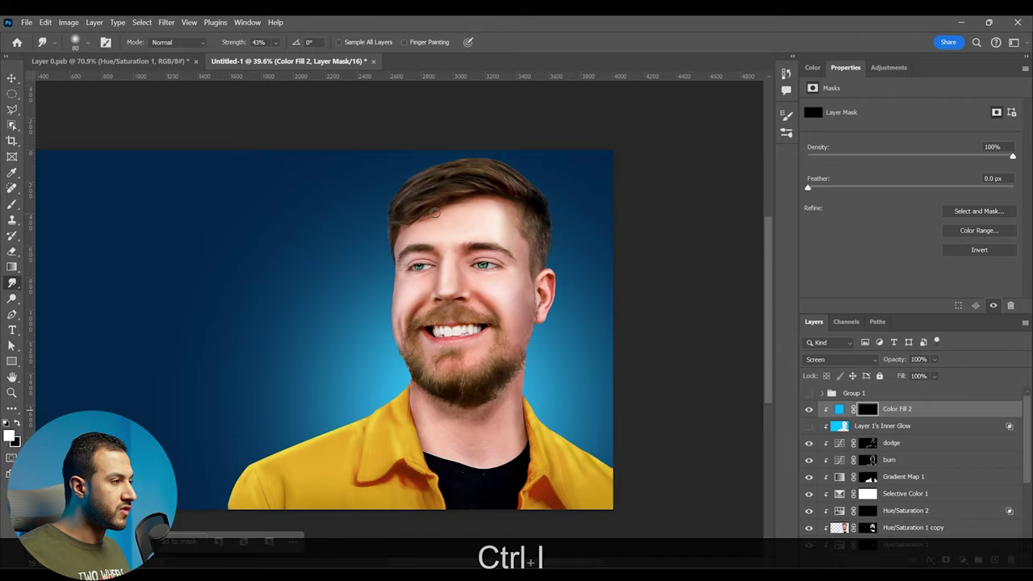
Choose the Oil Pastel Large brush tip at 63 px for painting on the Color Fill 2 mask.
scroll(434, 211, up, 8)
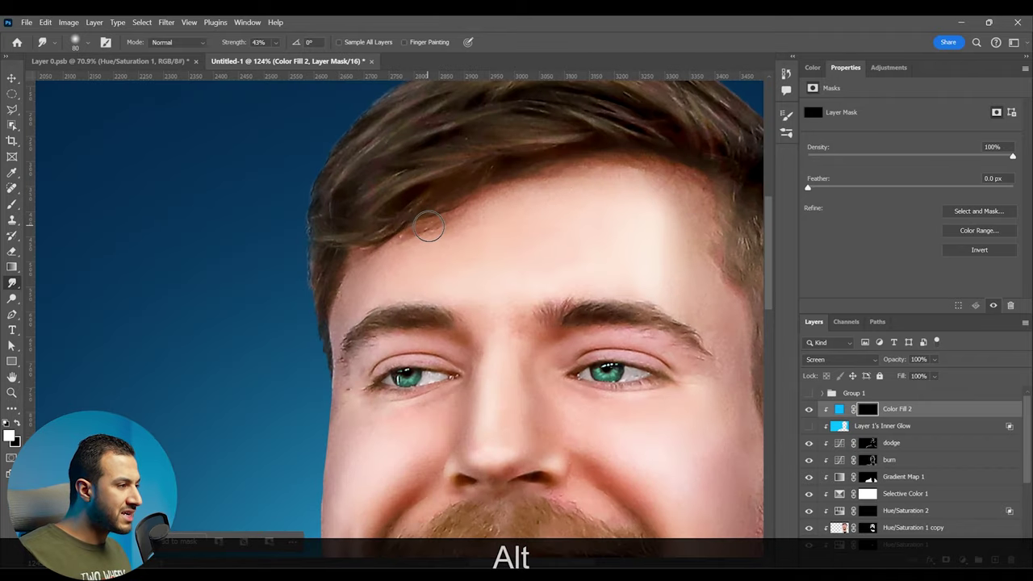
right_click(428, 226)
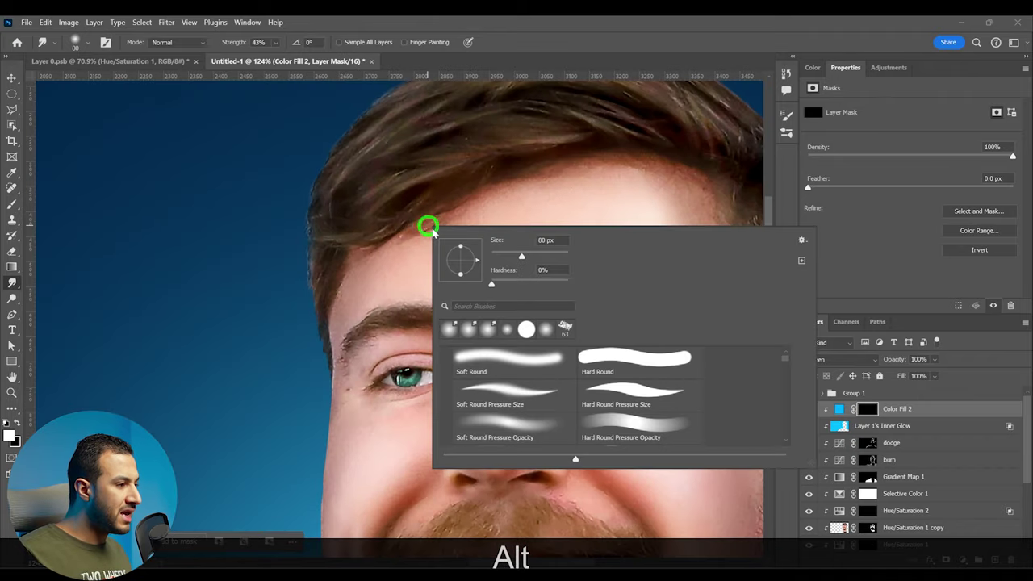
click(568, 331)
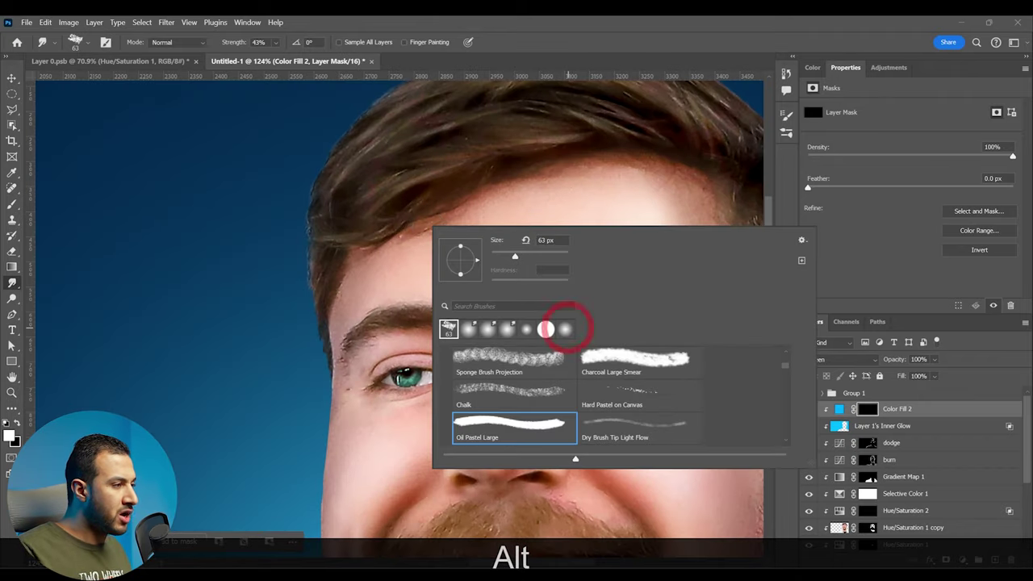
click(444, 138)
key(space)
Undo the test strokes on the hair and turn on pen pressure control for brush size.
drag(432, 285, 442, 303)
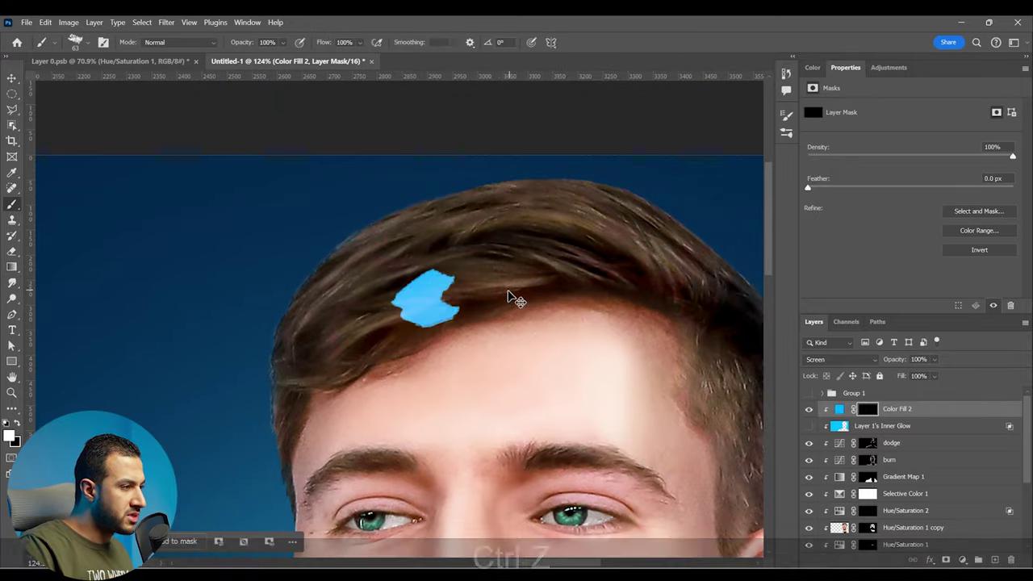
key(ctrl+z)
mouse_move(498, 272)
mouse_down()
mouse_move(401, 300)
mouse_move(566, 303)
mouse_up()
key(F2)
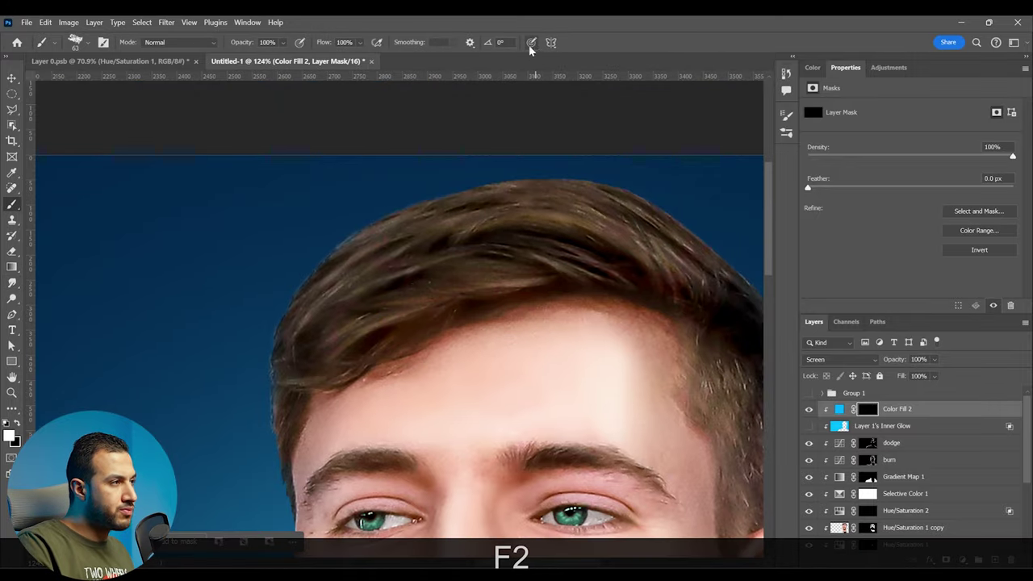
click(531, 42)
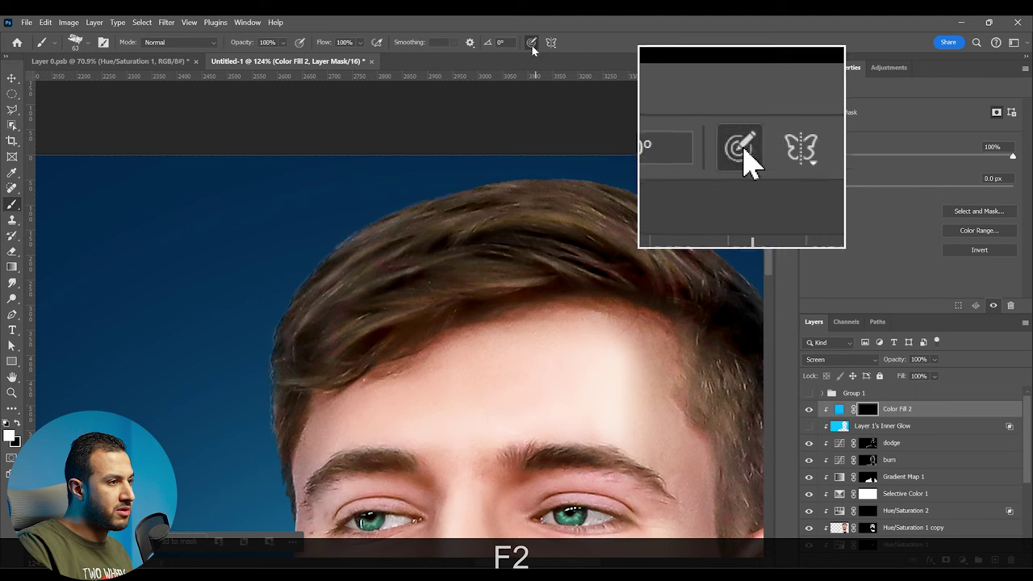
Try tapered blue highlight strokes across the hair with the pressure-sensitive brush.
drag(556, 241, 430, 250)
mouse_move(494, 251)
mouse_down()
mouse_move(454, 243)
mouse_move(401, 273)
mouse_up()
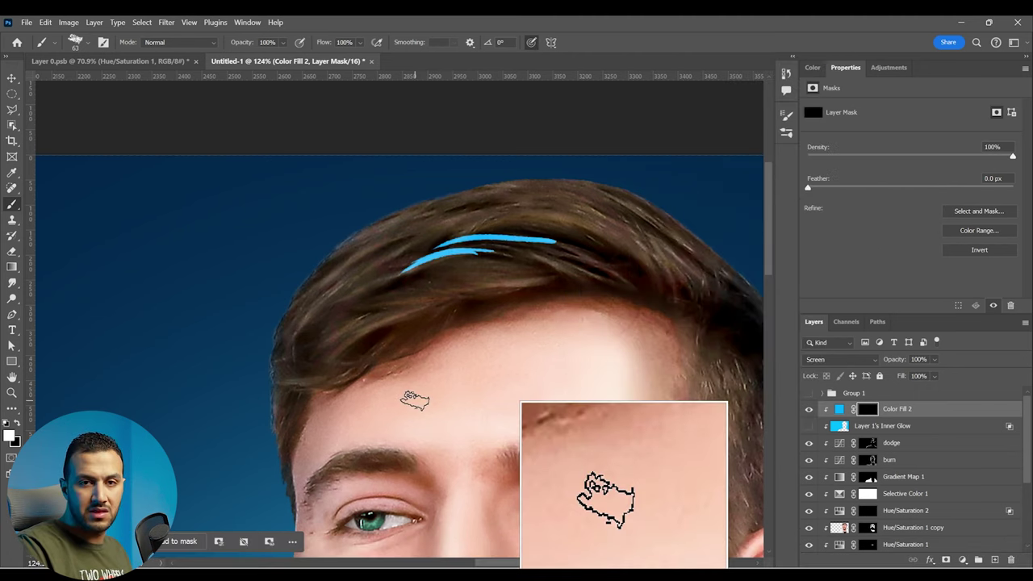
key(F2)
key(ctrl)
key(ctrl+z)
key(ctrl+z)
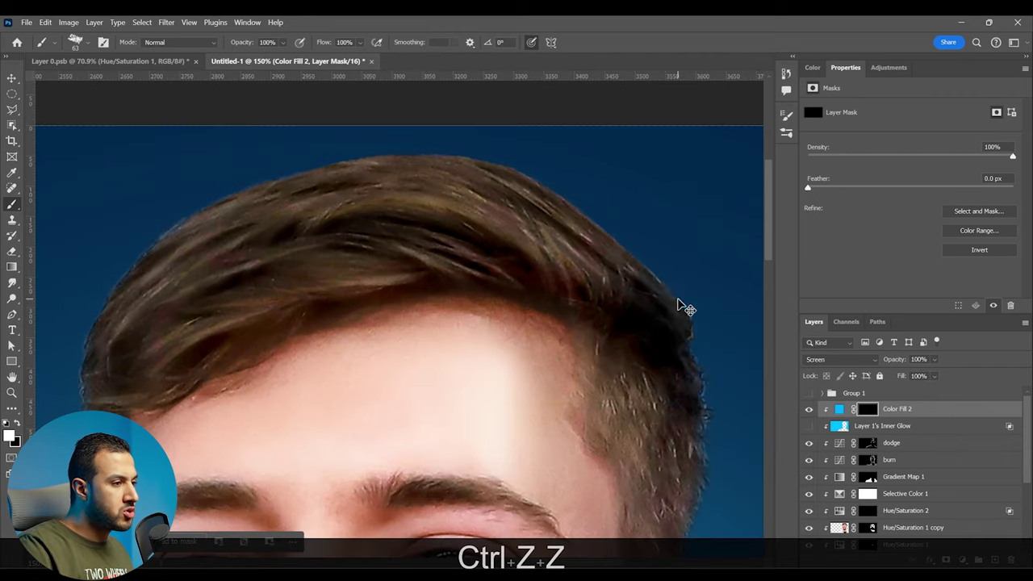
Undo the trial stroke at the hair edge and lower the brush flow to 37%.
drag(684, 309, 643, 271)
key(ctrl+z)
click(359, 43)
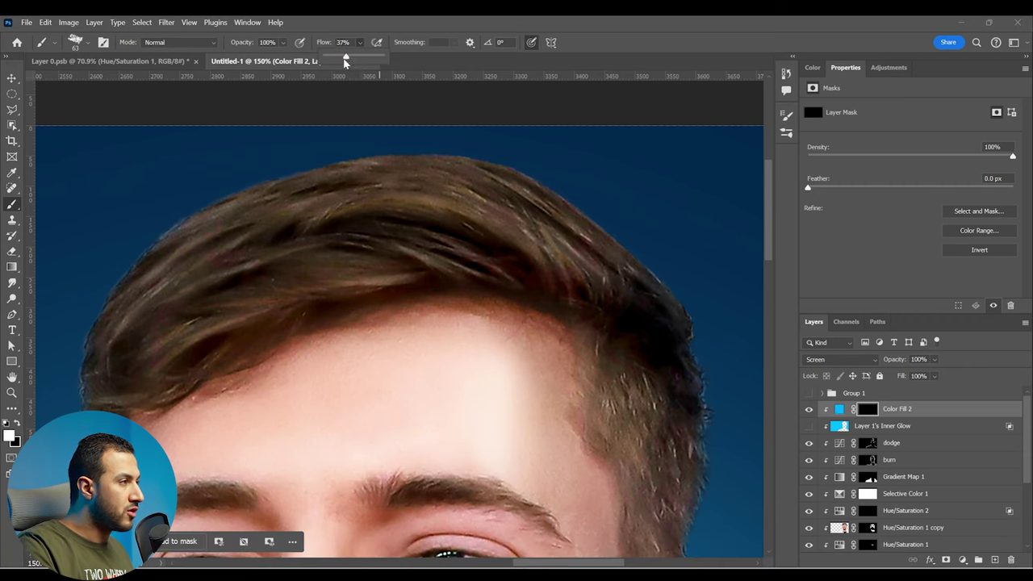
Paint thin, jagged blue rim-light strokes on the Color Fill 2 mask along the outer edge of the hair.
key(r)
mouse_move(625, 258)
mouse_down()
mouse_move(634, 258)
mouse_move(605, 228)
mouse_move(622, 231)
mouse_move(605, 210)
mouse_move(527, 173)
mouse_move(475, 177)
mouse_move(431, 198)
mouse_move(467, 288)
mouse_up()
key(space)
mouse_move(512, 255)
mouse_down()
mouse_move(503, 234)
mouse_move(581, 261)
mouse_move(588, 181)
mouse_move(449, 246)
mouse_up()
key(b)
key(space)
drag(539, 211, 406, 279)
drag(502, 228, 402, 287)
drag(452, 259, 403, 325)
key(space)
drag(376, 378, 448, 274)
key(ctrl+z)
drag(482, 234, 445, 327)
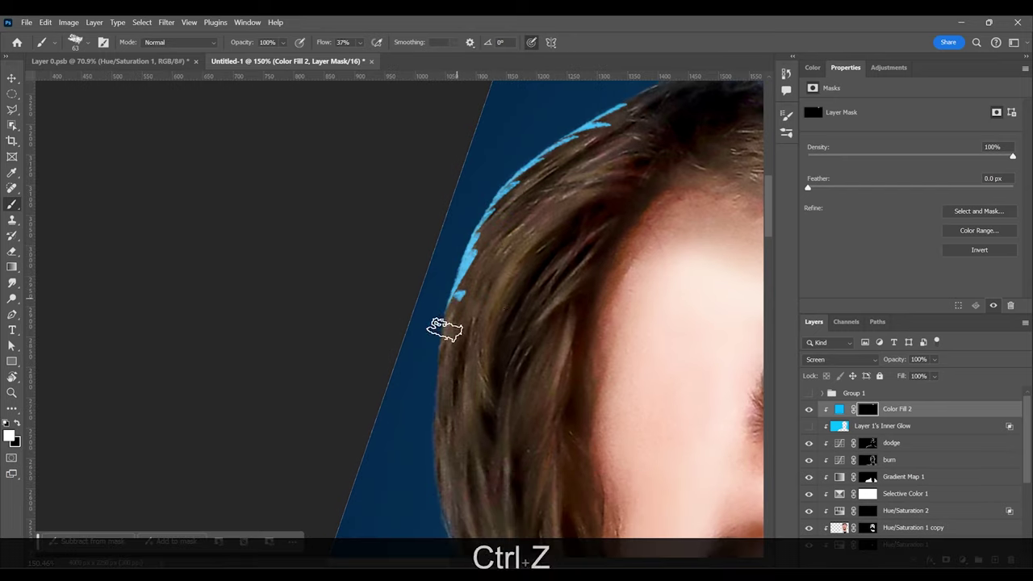
Continue the blue rim light along the rest of the hair outline, following the strand direction.
key(space)
drag(505, 419, 533, 246)
drag(487, 113, 494, 329)
drag(521, 375, 479, 288)
mouse_move(433, 222)
mouse_down()
mouse_move(565, 388)
mouse_move(462, 323)
mouse_up()
key(ctrl+z)
drag(388, 295, 607, 373)
Paint a thin rim light along the temple and cheek on the left side of the face, trimming it with black.
key(r)
mouse_move(723, 357)
mouse_down()
mouse_move(490, 254)
mouse_move(510, 346)
mouse_up()
drag(510, 345, 421, 228)
key(b)
drag(367, 182, 477, 388)
drag(410, 235, 352, 161)
key(x)
drag(422, 321, 312, 131)
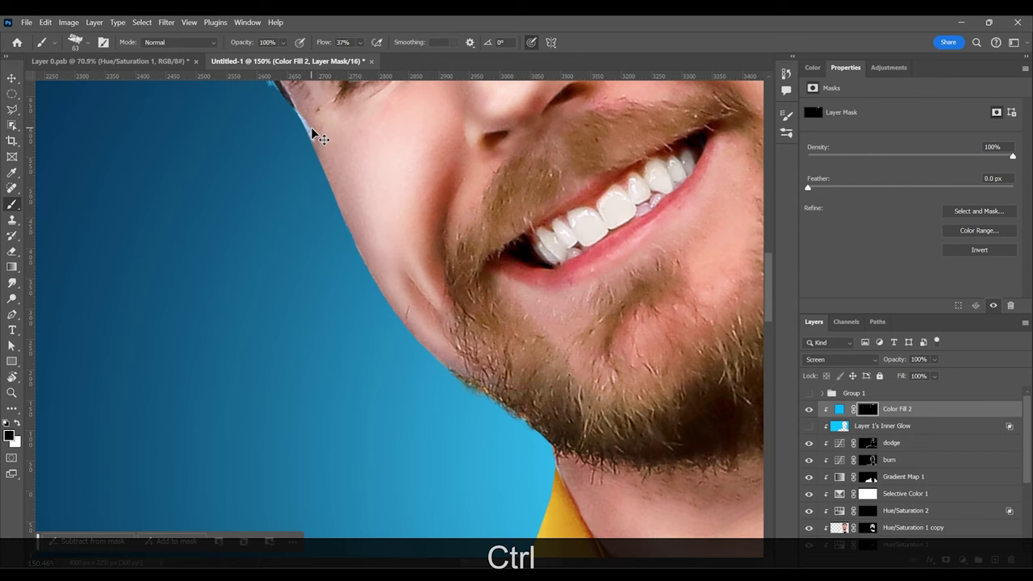
drag(343, 226, 440, 354)
drag(416, 275, 443, 307)
Add short blue highlight strands along the jaw and the left side of the beard.
key(space)
mouse_move(450, 277)
mouse_down()
mouse_move(344, 235)
mouse_move(288, 174)
mouse_up()
key(x)
drag(401, 322, 457, 358)
drag(457, 340, 492, 359)
drag(478, 342, 527, 353)
drag(337, 255, 352, 278)
mouse_move(479, 329)
mouse_down()
mouse_move(354, 285)
mouse_move(427, 307)
mouse_up()
Paint rim highlights along the left collar and shoulder of the yellow jacket, refining them with black.
key(x)
drag(351, 282, 352, 157)
mouse_move(279, 194)
mouse_down()
mouse_move(319, 249)
mouse_move(319, 300)
mouse_up()
mouse_move(282, 192)
mouse_down()
mouse_move(254, 309)
mouse_move(307, 268)
mouse_up()
mouse_move(276, 216)
mouse_down()
mouse_move(247, 272)
mouse_move(257, 249)
mouse_move(390, 120)
mouse_move(227, 352)
mouse_up()
key(x)
key(ctrl+z)
key(x)
drag(181, 404, 242, 318)
drag(325, 216, 221, 334)
Paint and clean up the rim light around the ear on the right side of the head.
key(z)
mouse_move(315, 306)
mouse_down()
mouse_move(257, 299)
mouse_move(263, 166)
mouse_move(356, 286)
mouse_up()
key(z)
mouse_move(359, 287)
mouse_down()
mouse_move(345, 256)
mouse_move(358, 321)
mouse_up()
mouse_move(395, 284)
mouse_down()
mouse_move(372, 244)
mouse_move(404, 298)
mouse_up()
key(z)
mouse_move(321, 300)
mouse_down()
mouse_move(357, 288)
mouse_move(346, 248)
mouse_up()
key(x)
mouse_move(322, 250)
mouse_down()
mouse_move(309, 287)
mouse_move(311, 266)
mouse_up()
key(x)
Add blue strands to the right side of the beard and a thin rim light down the neck.
mouse_move(362, 234)
mouse_down()
mouse_move(394, 283)
mouse_move(418, 470)
mouse_move(316, 239)
mouse_move(388, 272)
mouse_up()
key(z)
drag(335, 193, 353, 321)
key(x)
key(x)
drag(357, 283, 415, 427)
drag(414, 427, 404, 363)
mouse_move(315, 290)
mouse_down()
mouse_move(334, 330)
mouse_move(325, 367)
mouse_up()
key(x)
drag(346, 371, 175, 256)
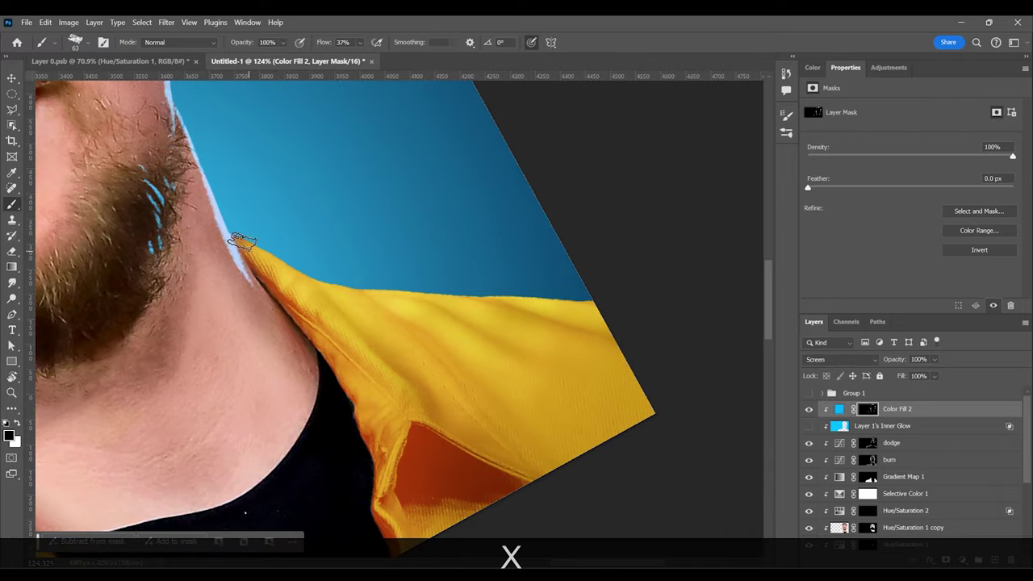
Paint white rim highlights along the right collar, shoulder edge and upper folds of the yellow jacket.
key(x)
drag(236, 239, 346, 318)
mouse_move(239, 242)
mouse_down()
mouse_move(188, 217)
mouse_move(373, 323)
mouse_up()
drag(307, 266, 365, 284)
drag(310, 265, 478, 274)
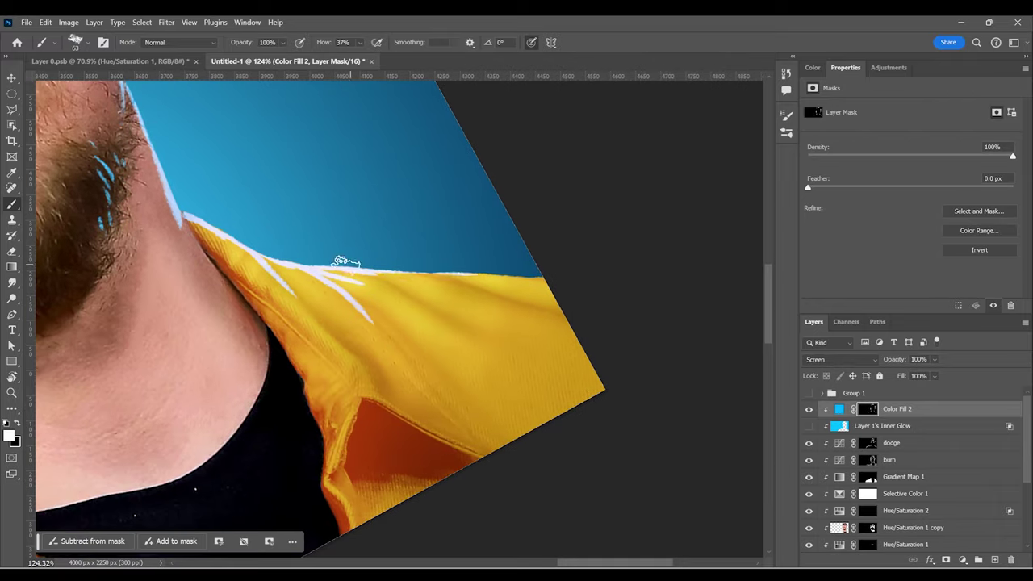
drag(346, 264, 546, 280)
key(ctrl+z)
key(z)
key(z)
Set the Color Fill 2 layer's blending mode to Linear Dodge (Add).
scroll(352, 239, down, 6)
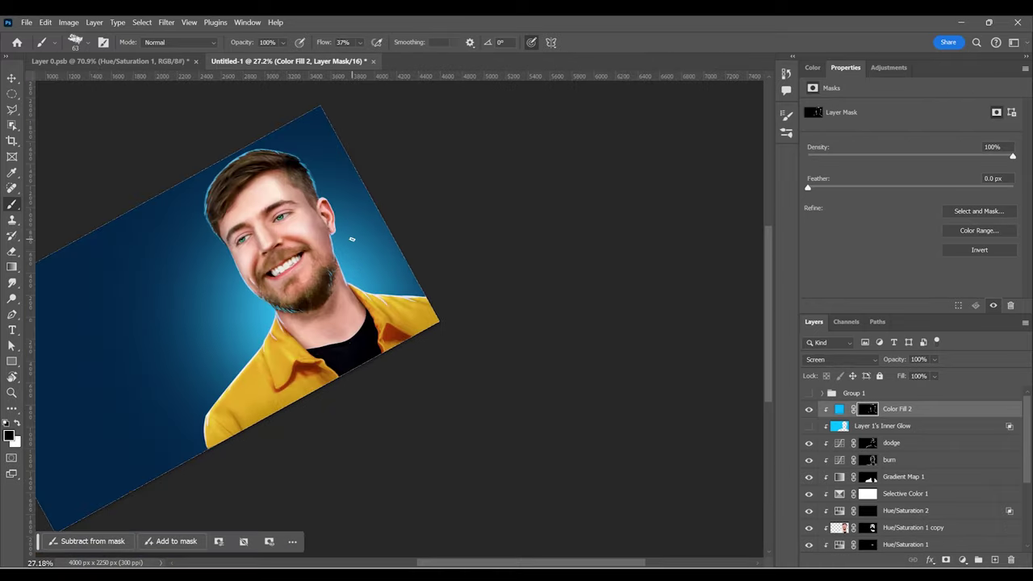
key(r)
drag(234, 193, 315, 124)
scroll(314, 124, up, 3)
key(v)
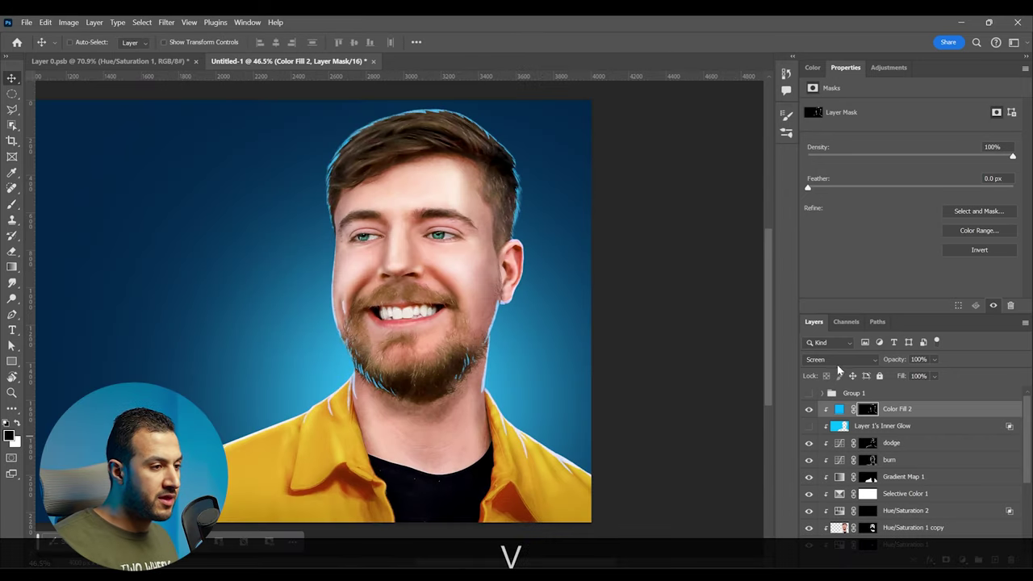
click(834, 359)
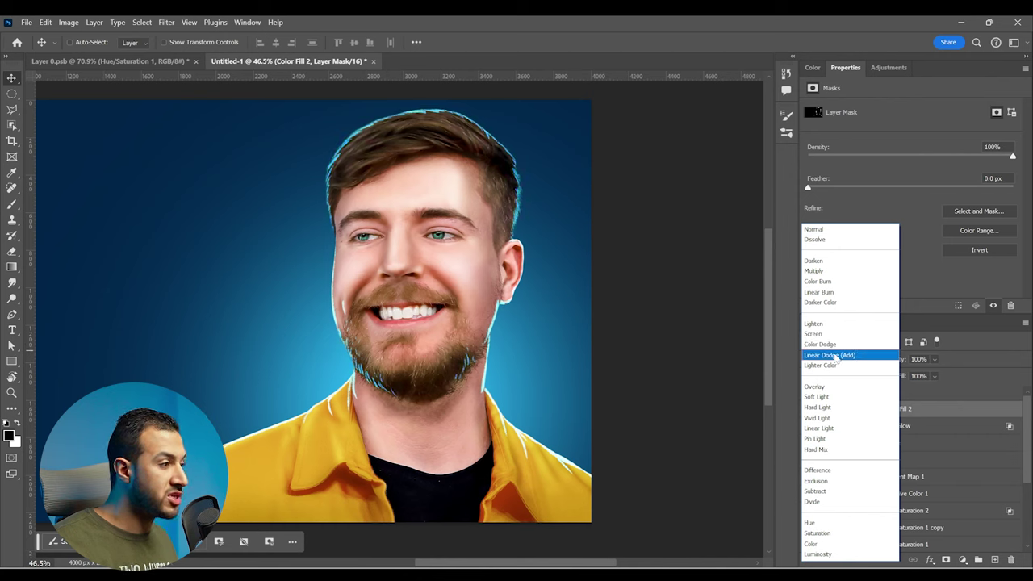
click(836, 356)
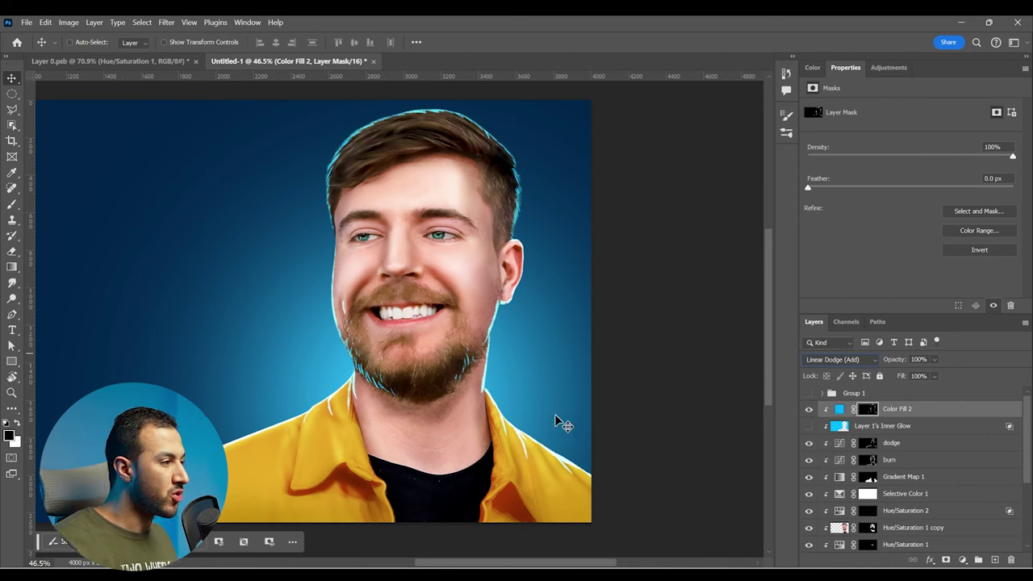
Compare the portrait with and without the hand-painted rim light, and against the Inner Glow version.
click(809, 409)
click(809, 409)
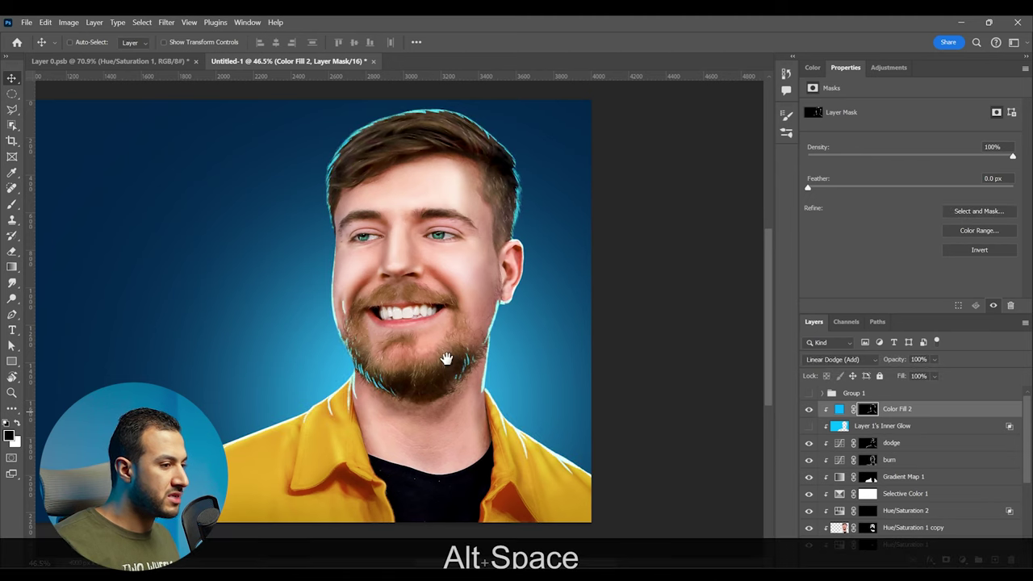
drag(447, 360, 541, 349)
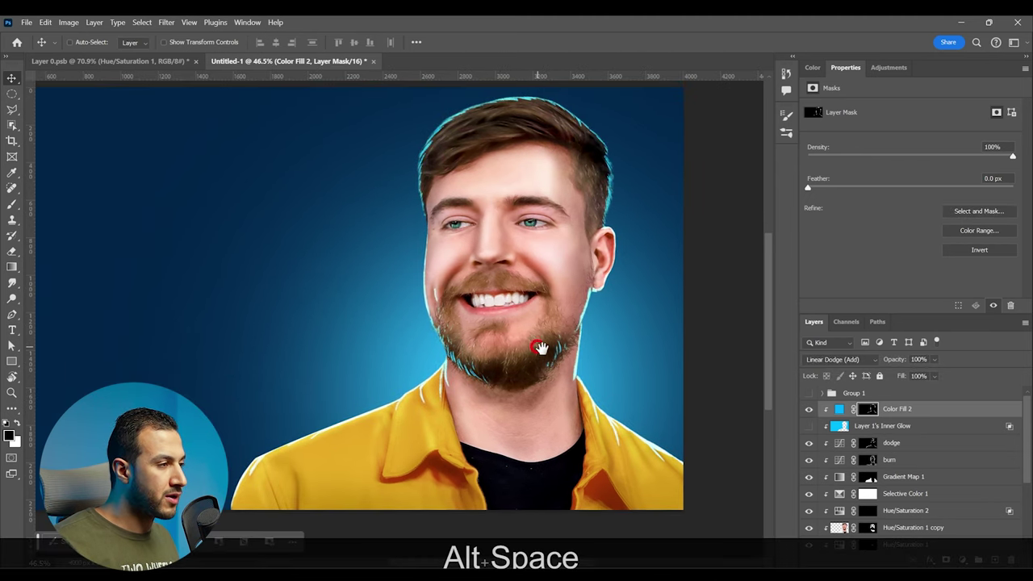
click(809, 410)
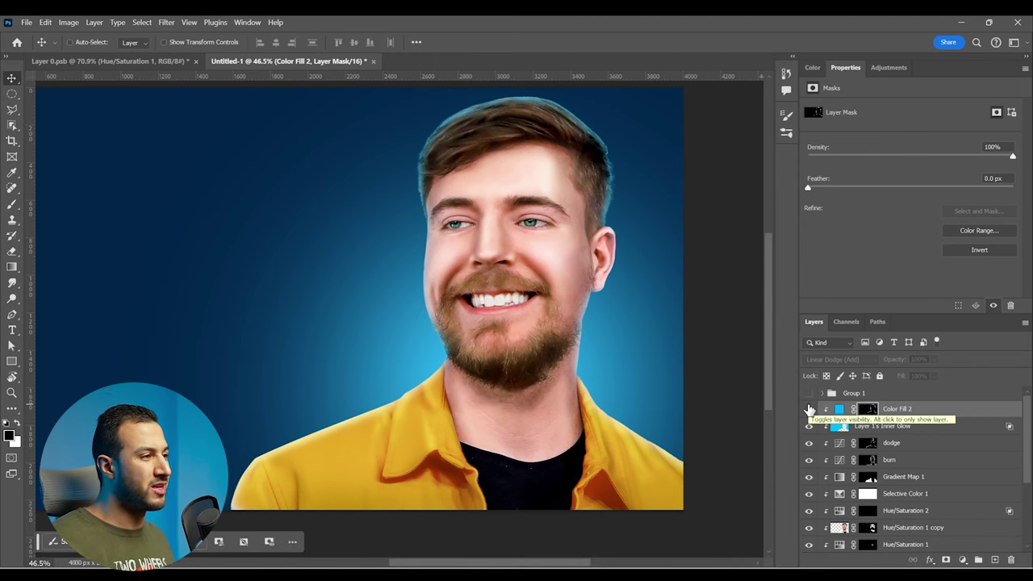
click(809, 426)
click(809, 410)
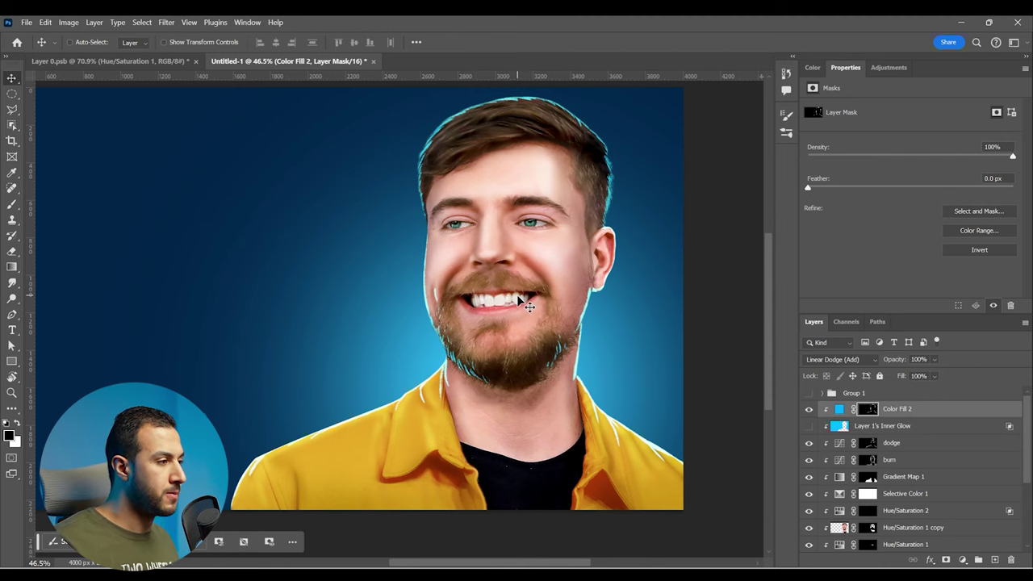
alt+scroll(521, 303, down, 1)
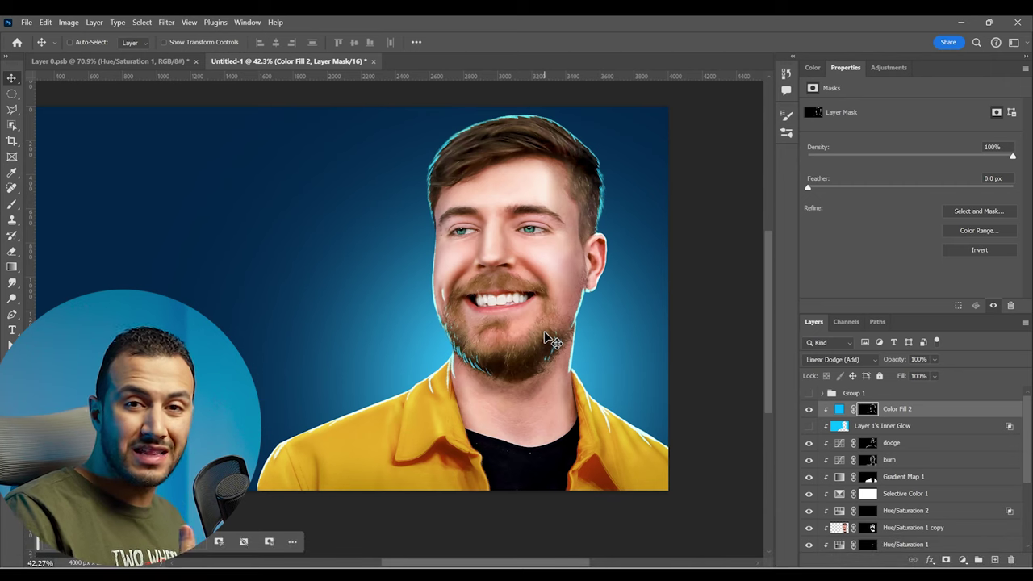